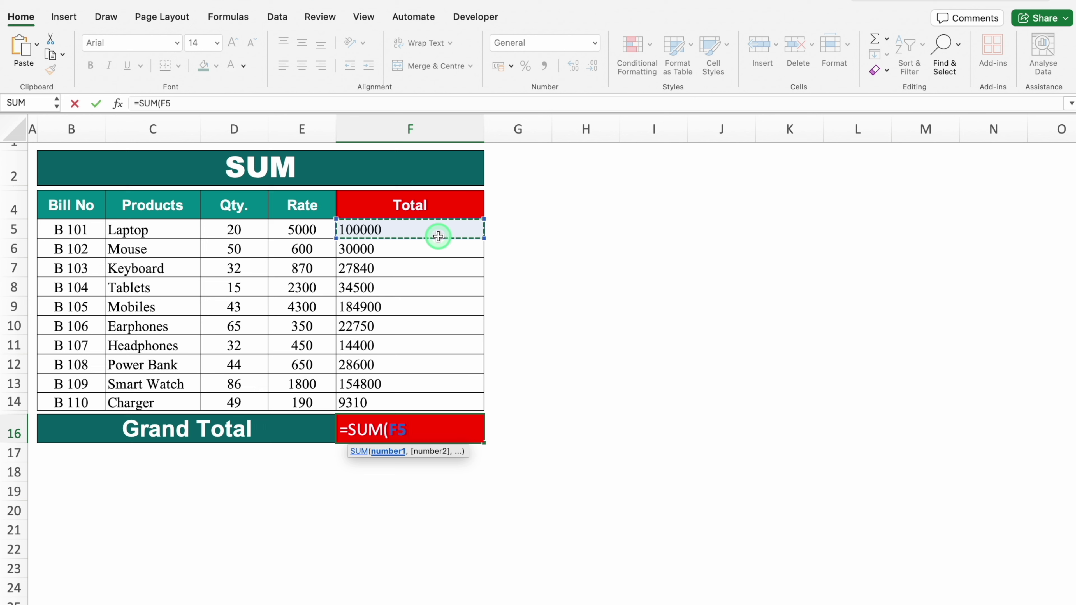
Step: Complete the Grand Total formula in F16 as =SUM(F5:F14) and center the cell's contents
key("ctrl+shift+Down")
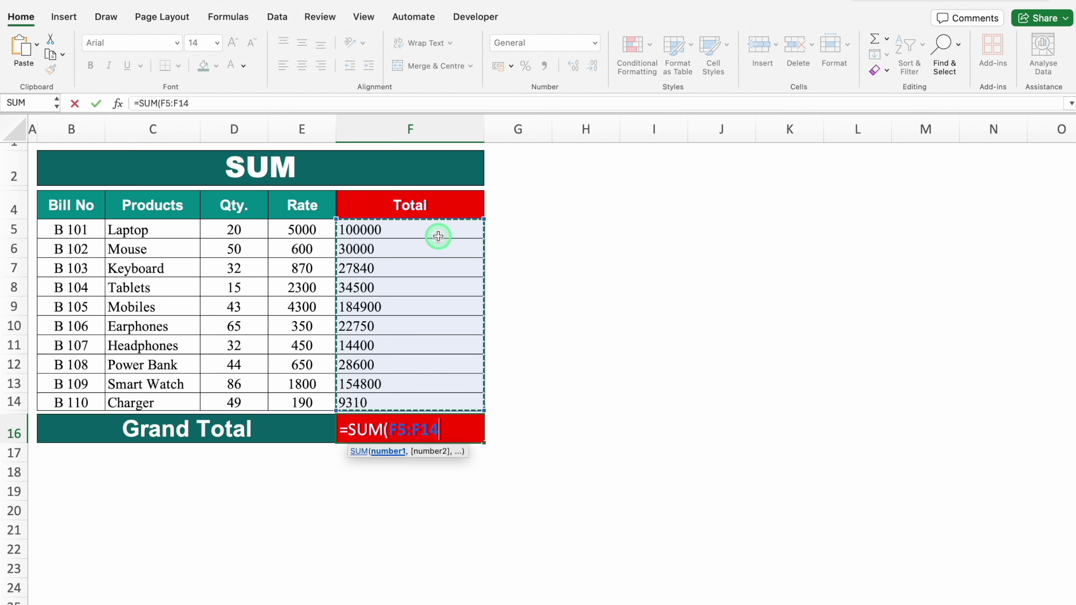
type(")")
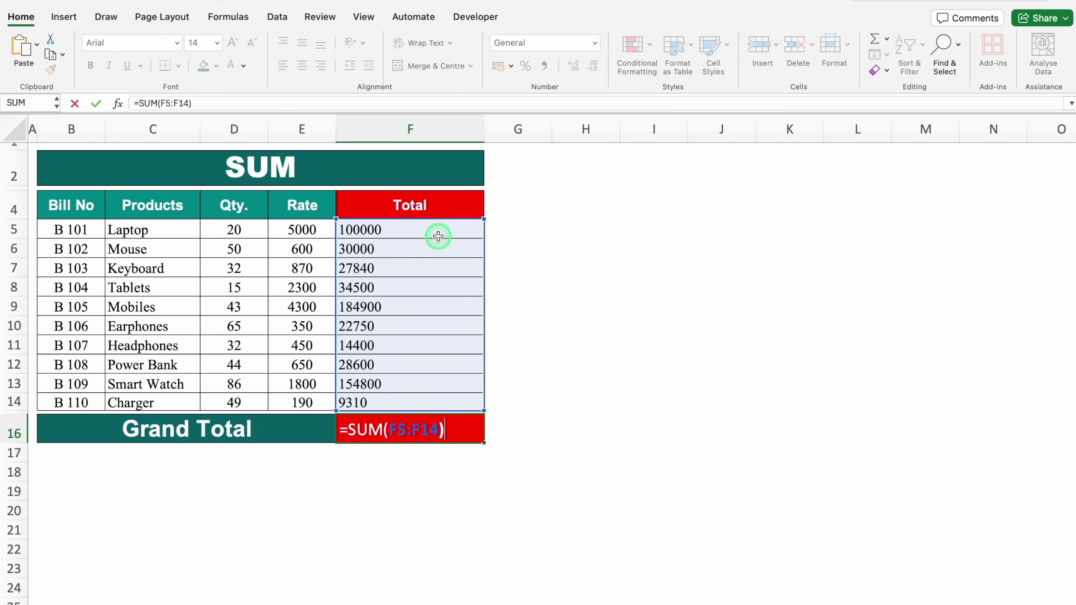
key("Return")
left_click(418, 430)
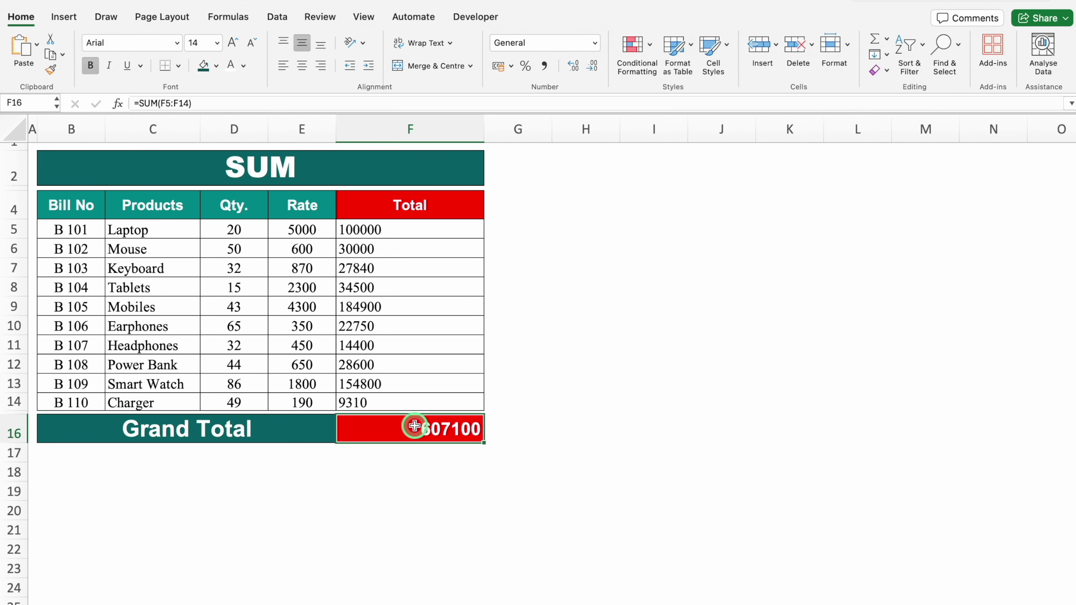
left_click(302, 66)
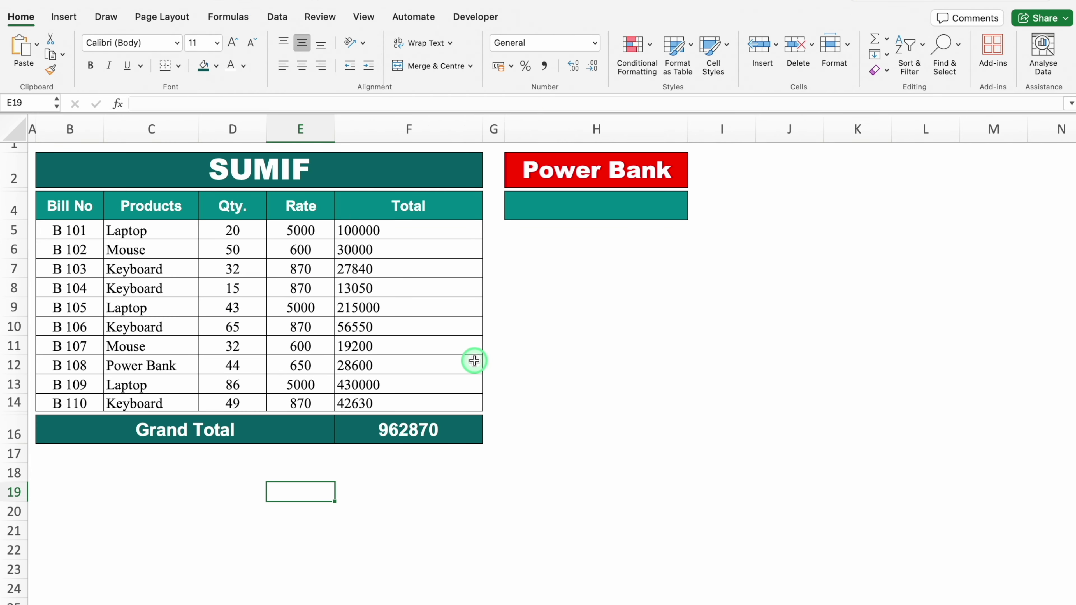
Step: Enter =SUMIF(C5:F14,H2,F5:F14) in H4 on the SUMIF sheet to total the product named in H2
left_click(216, 498)
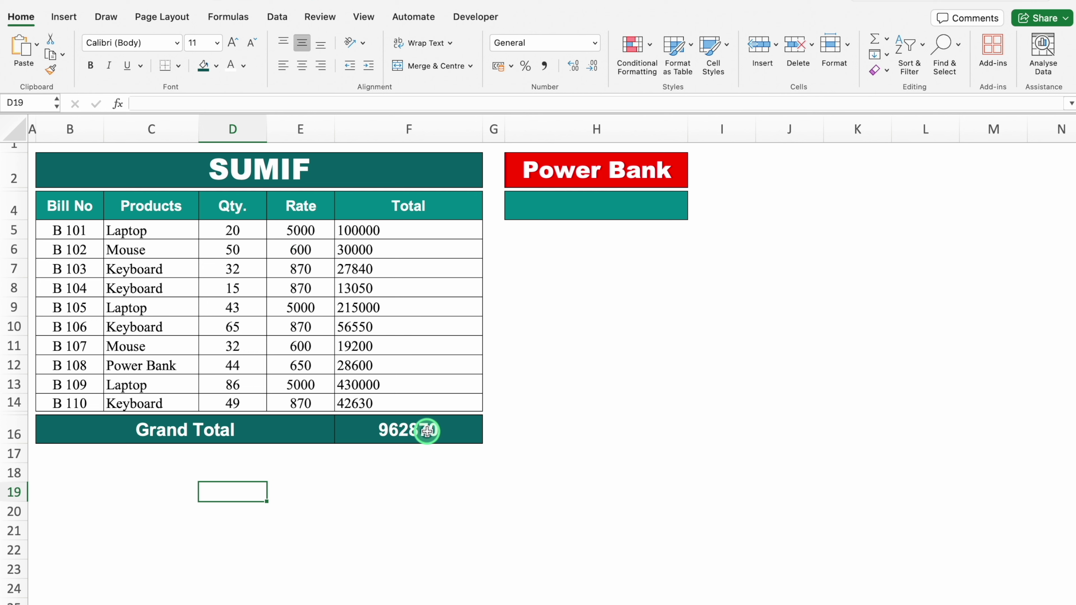
left_click(577, 207)
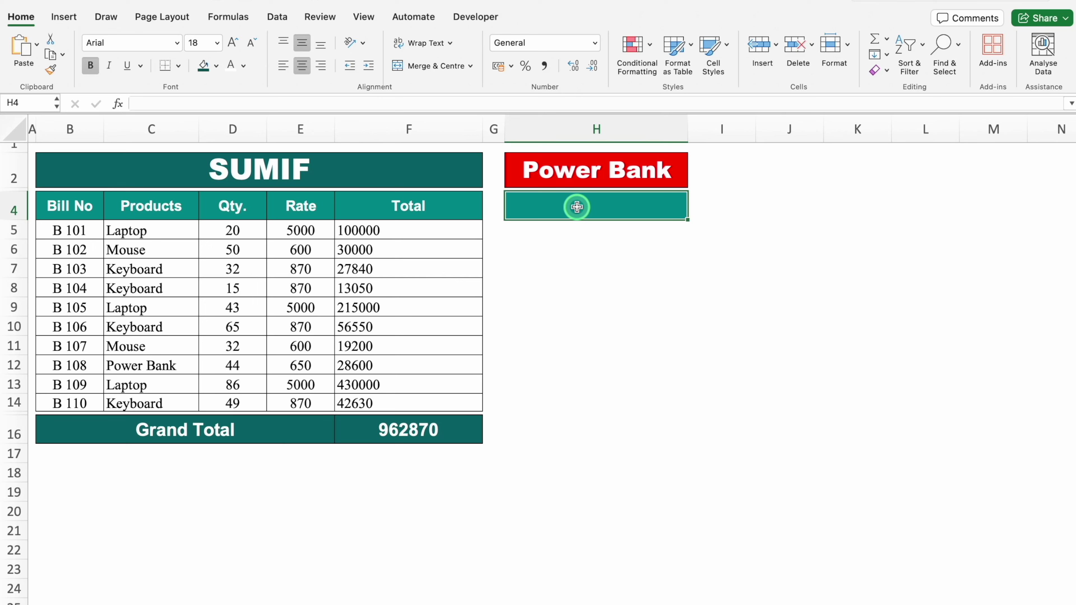
type("=s")
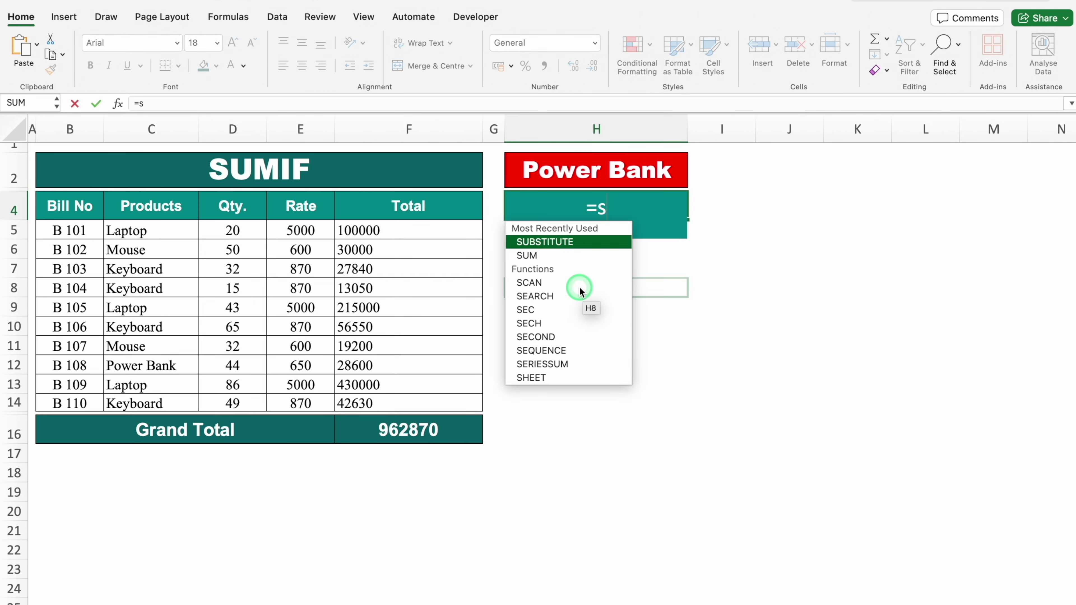
type("umif")
double_click(546, 243)
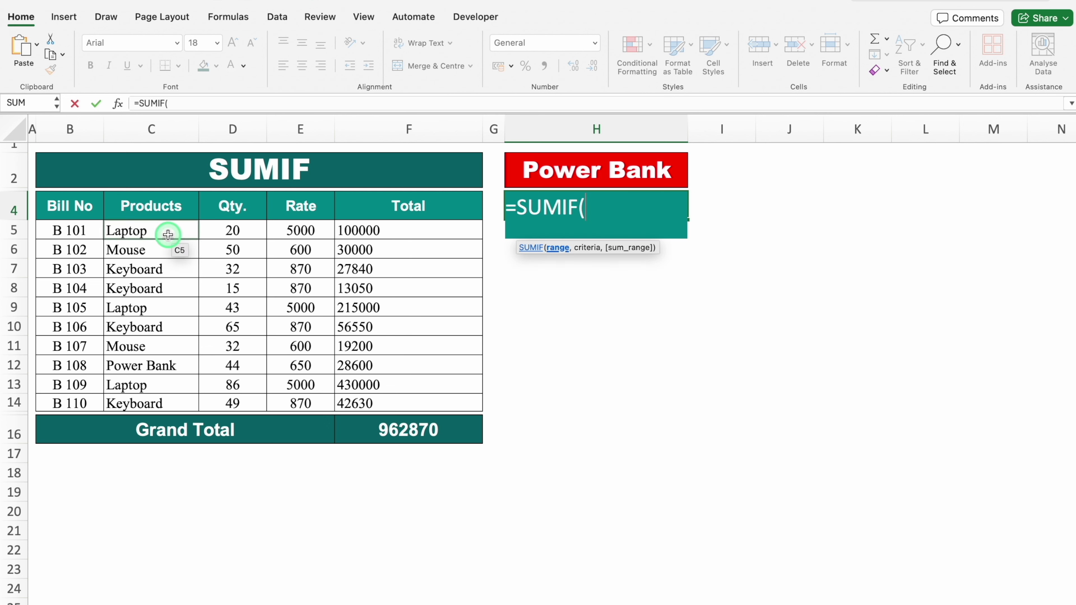
left_click_drag(167, 234, 381, 394)
type(",")
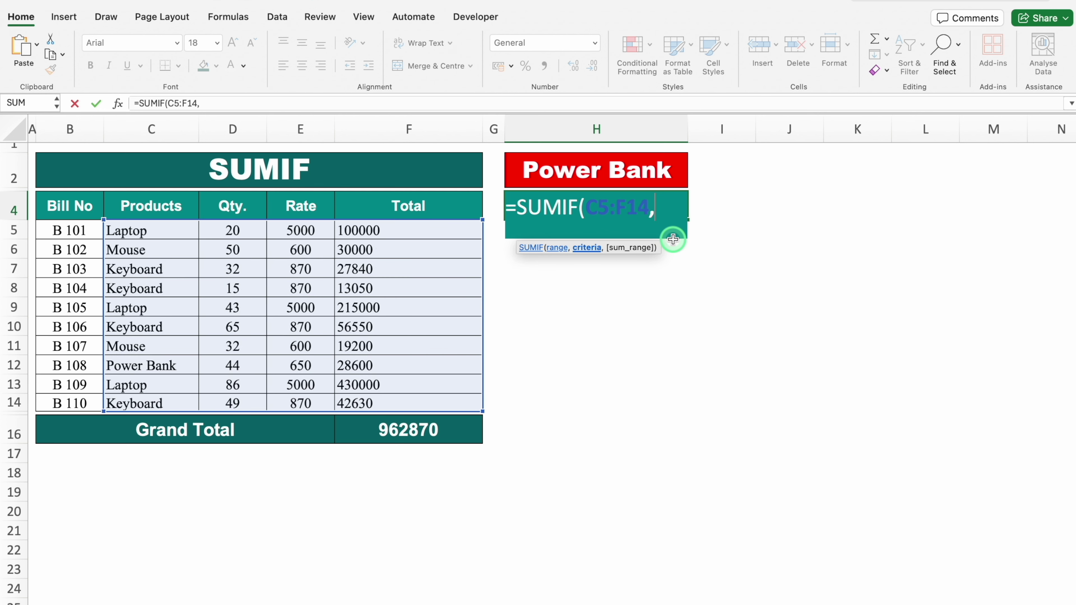
left_click(607, 168)
type(",")
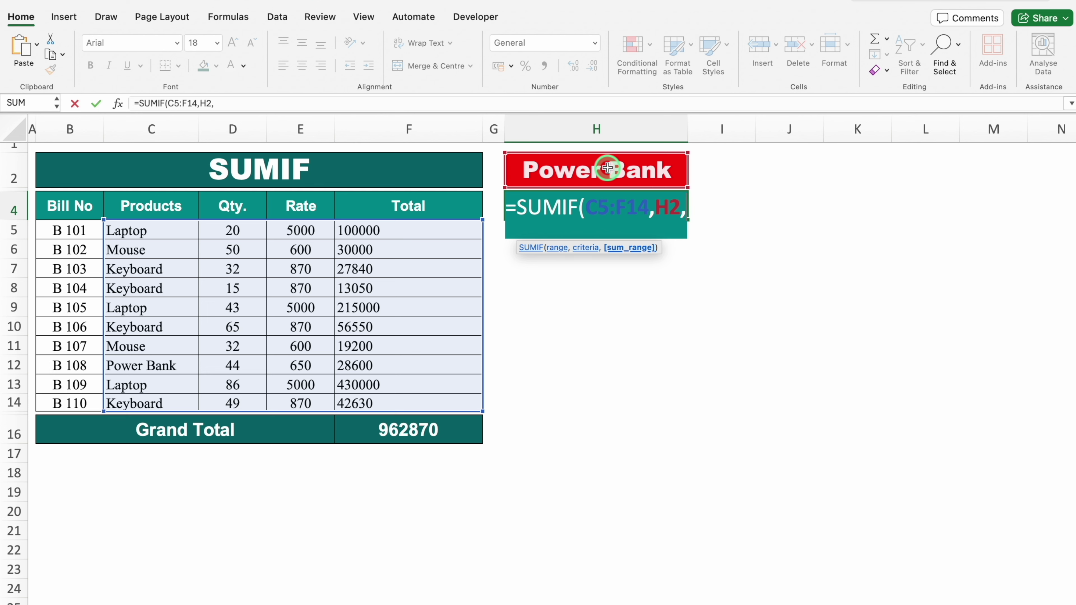
left_click_drag(427, 230, 423, 399)
type(")")
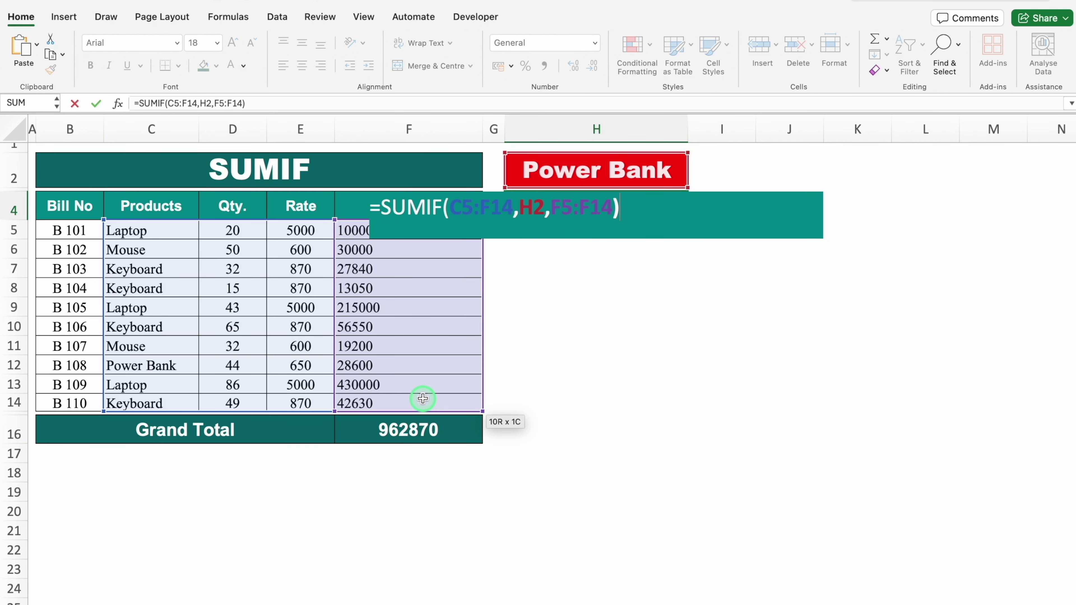
key("Return")
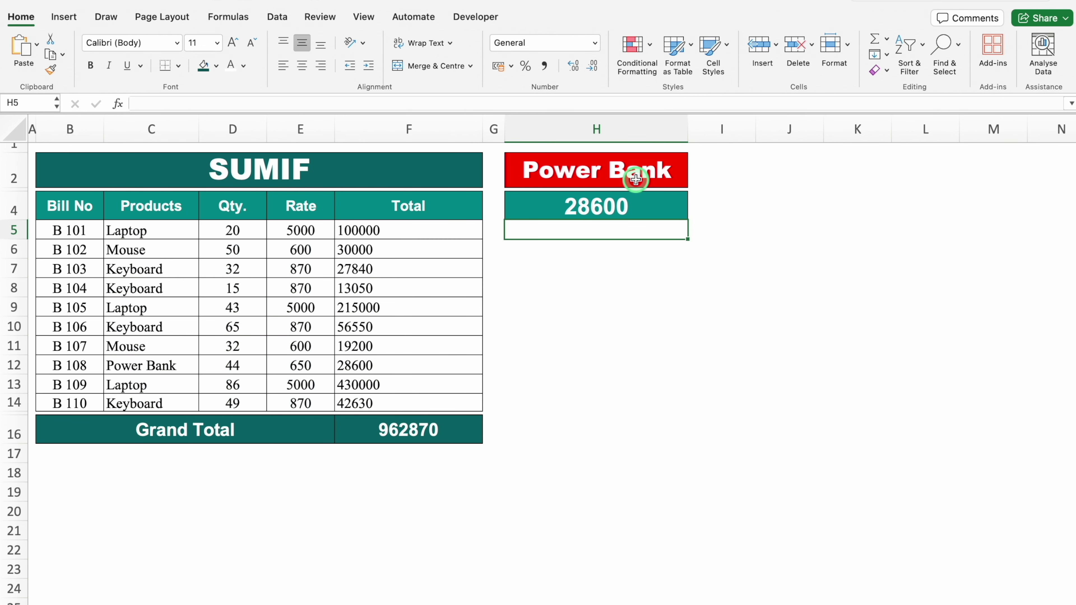
Step: Test the SUMIF formula by switching the product in H2 to Laptop and finally to Mouse
left_click(631, 173)
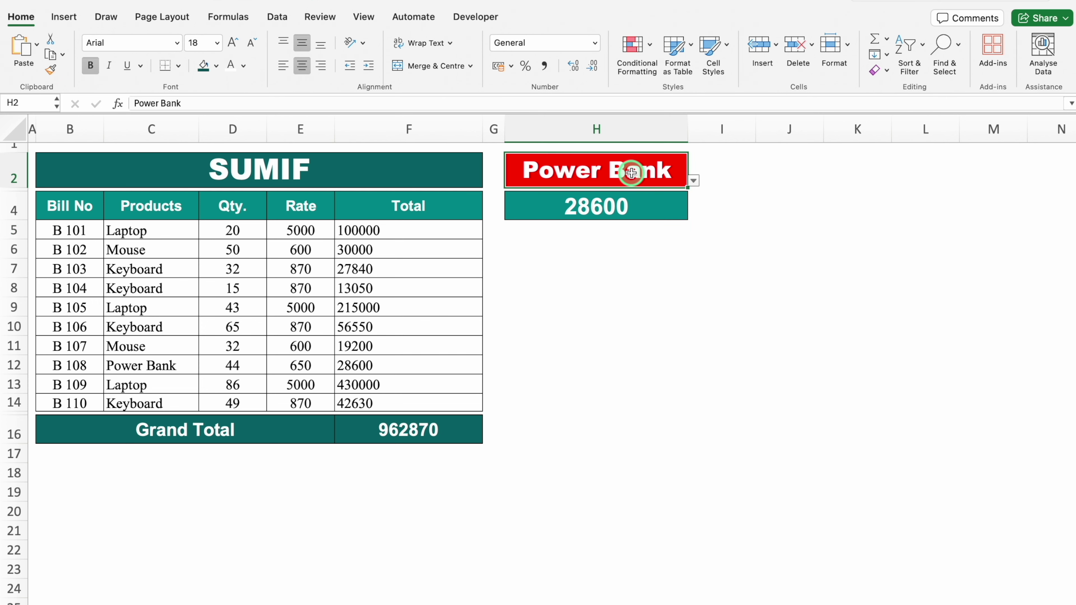
left_click(693, 181)
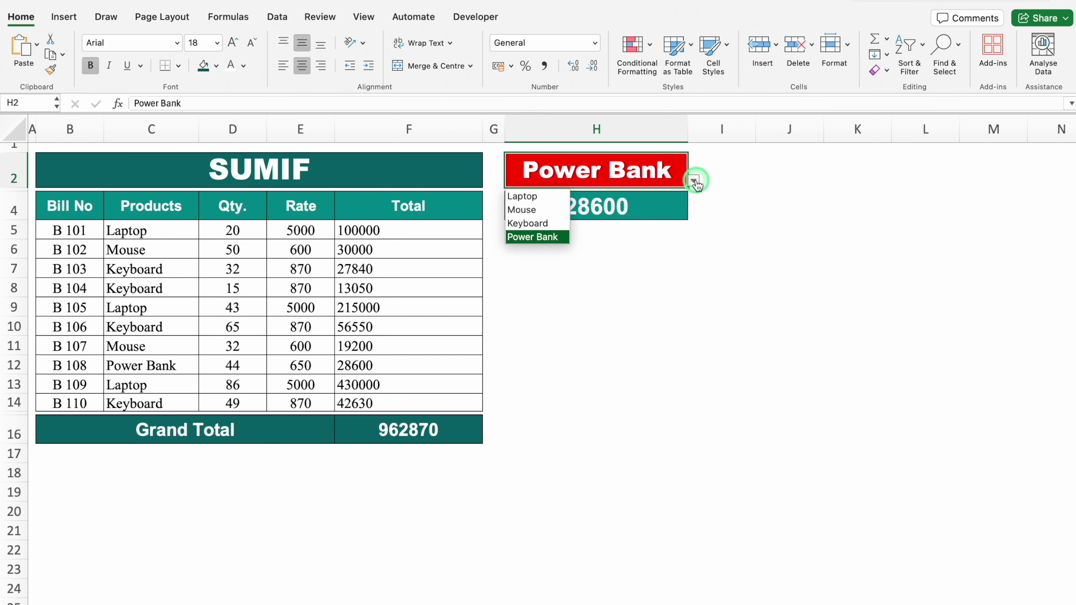
left_click(551, 197)
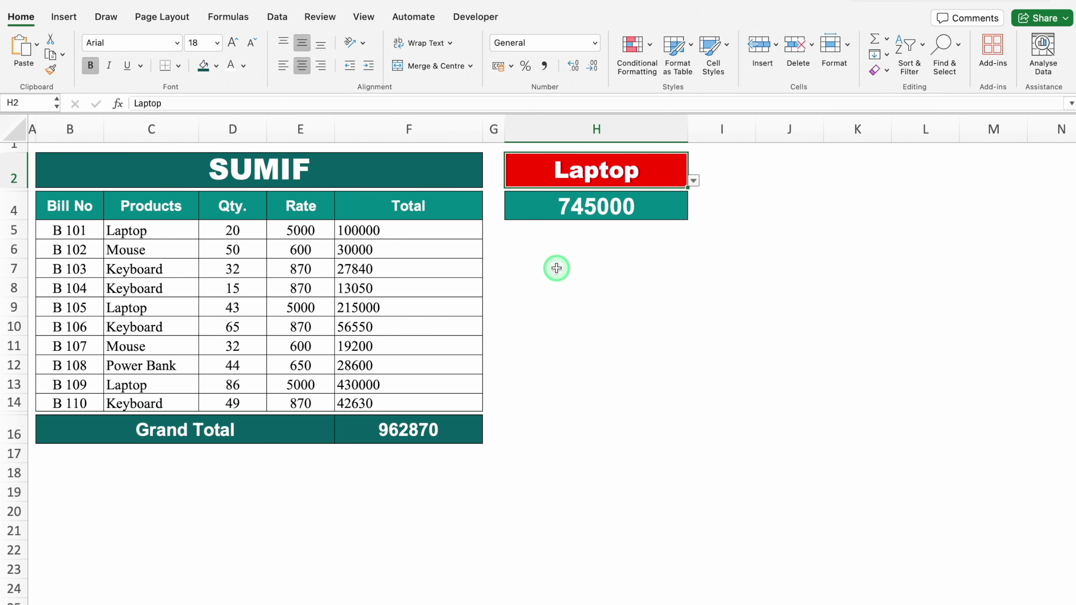
left_click(693, 181)
left_click(556, 210)
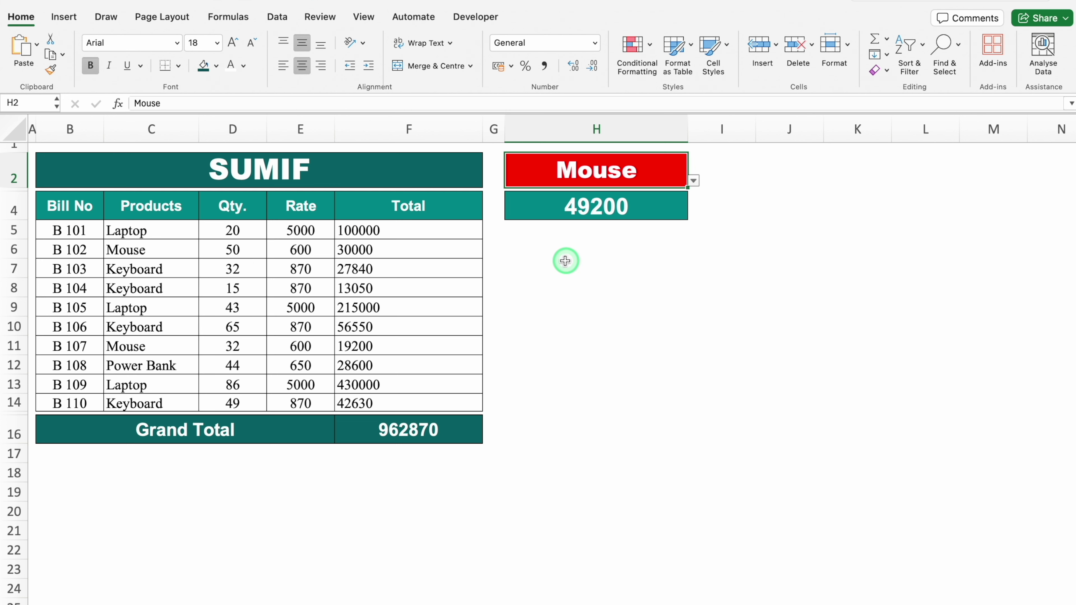
Step: Check the Mouse total with a temporary formula =F6+F11 in H7, and clear that cell again
left_click(551, 267)
type("=")
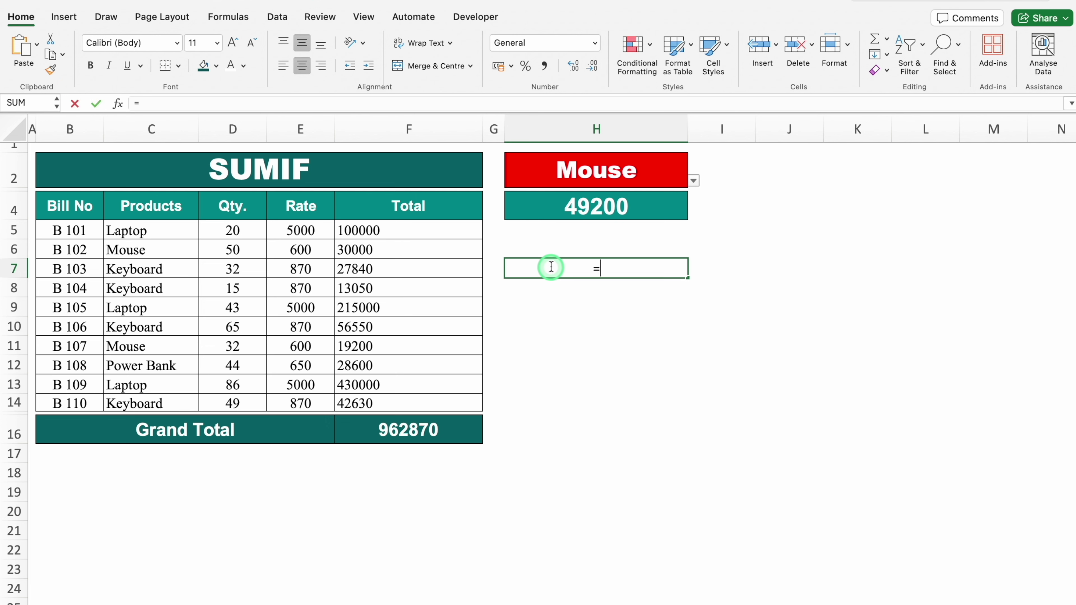
left_click(412, 248)
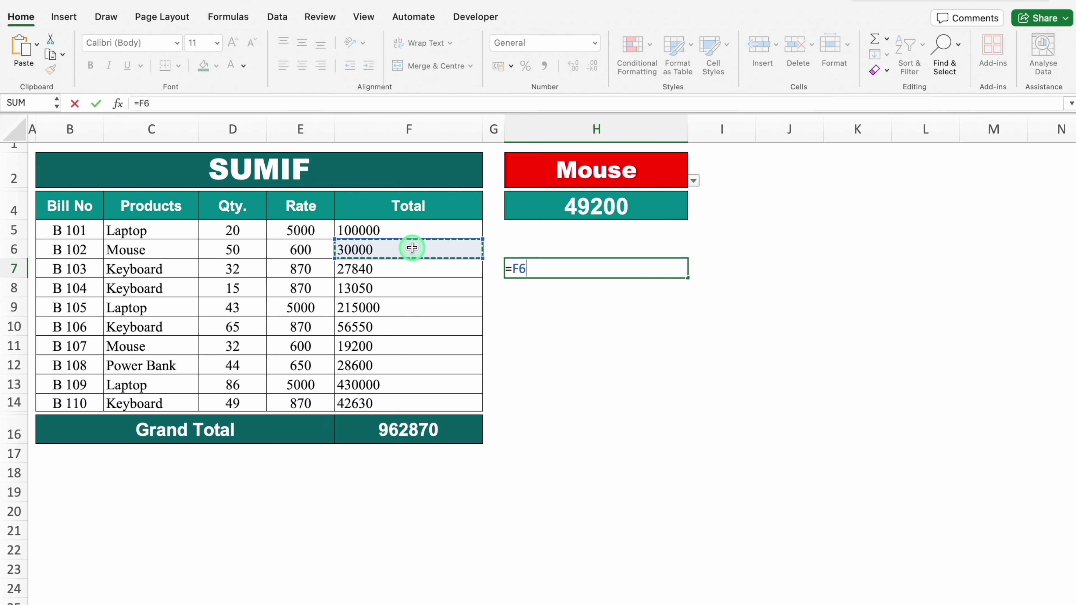
type("+")
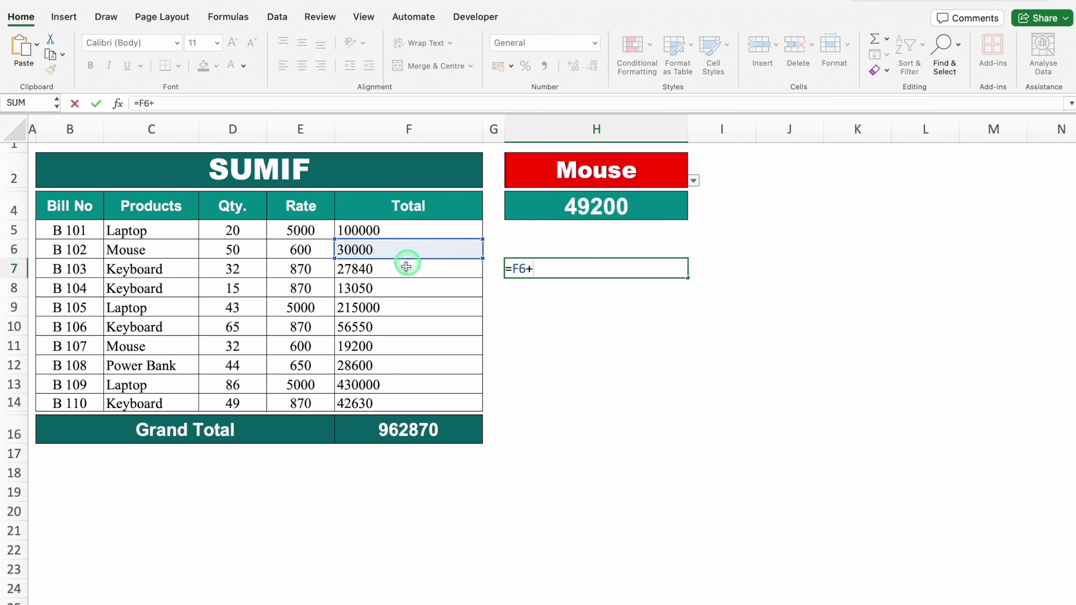
left_click(390, 346)
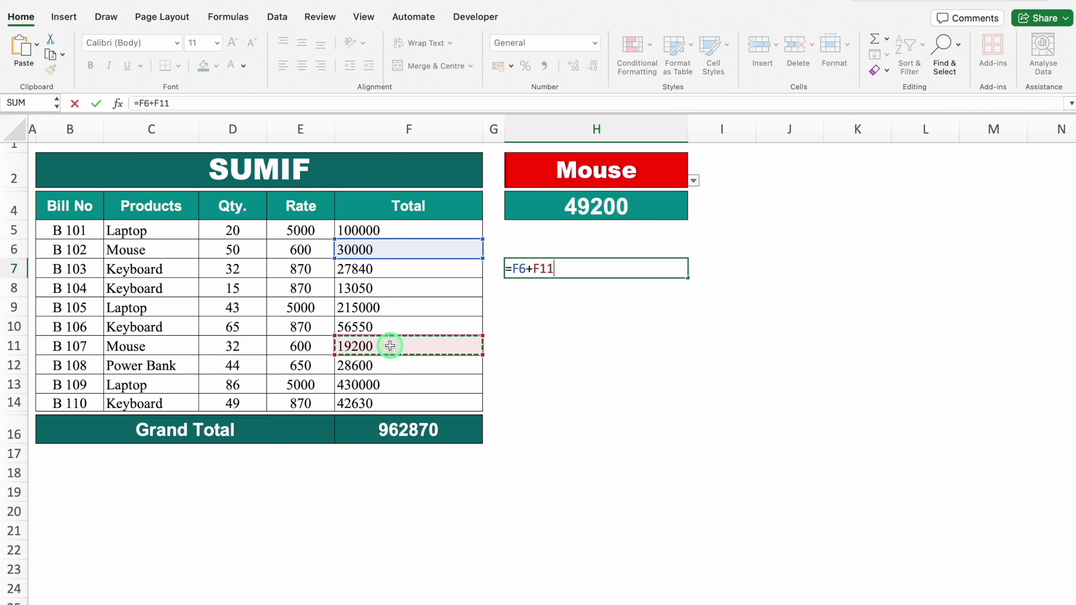
key("Return")
left_click(596, 262)
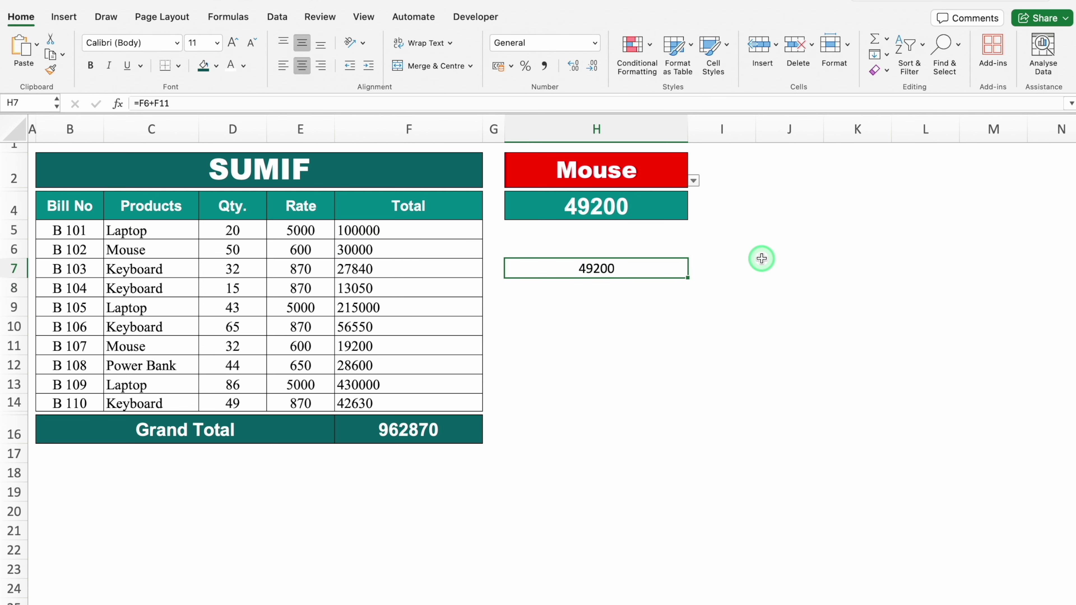
key("Delete")
left_click(620, 317)
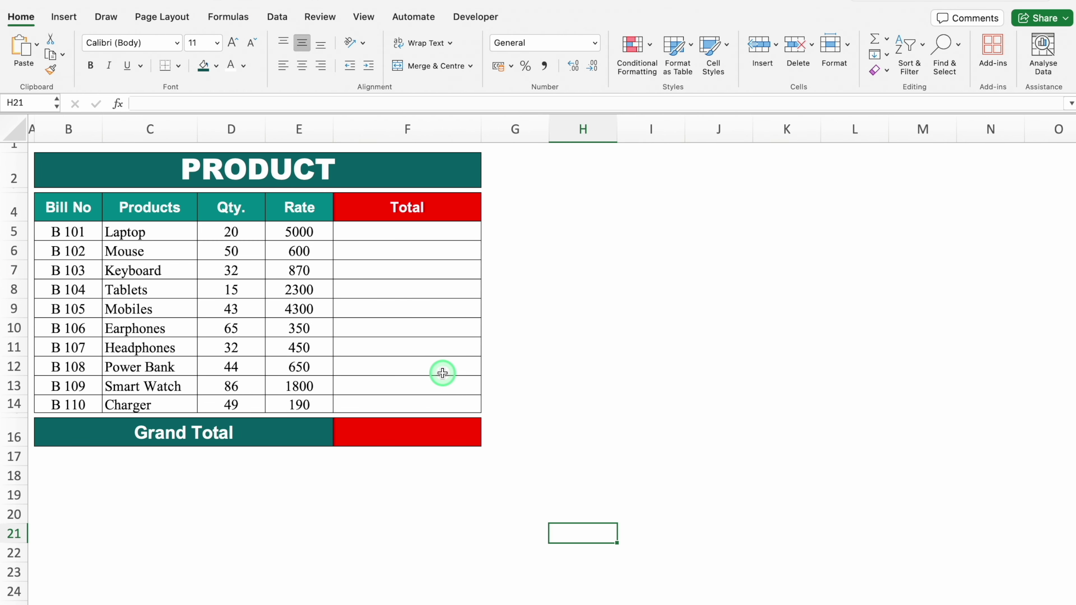
Step: On the PRODUCT sheet, enter =PRODUCT(D5,E5) in F5 and fill it down the Total column to F14
left_click(399, 233)
type("=")
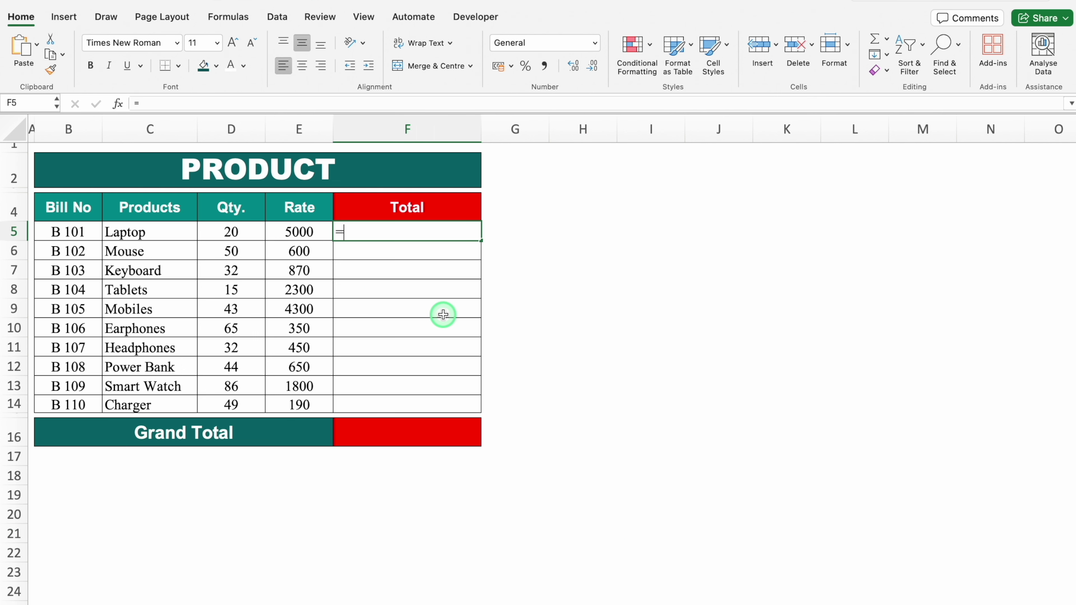
type("product")
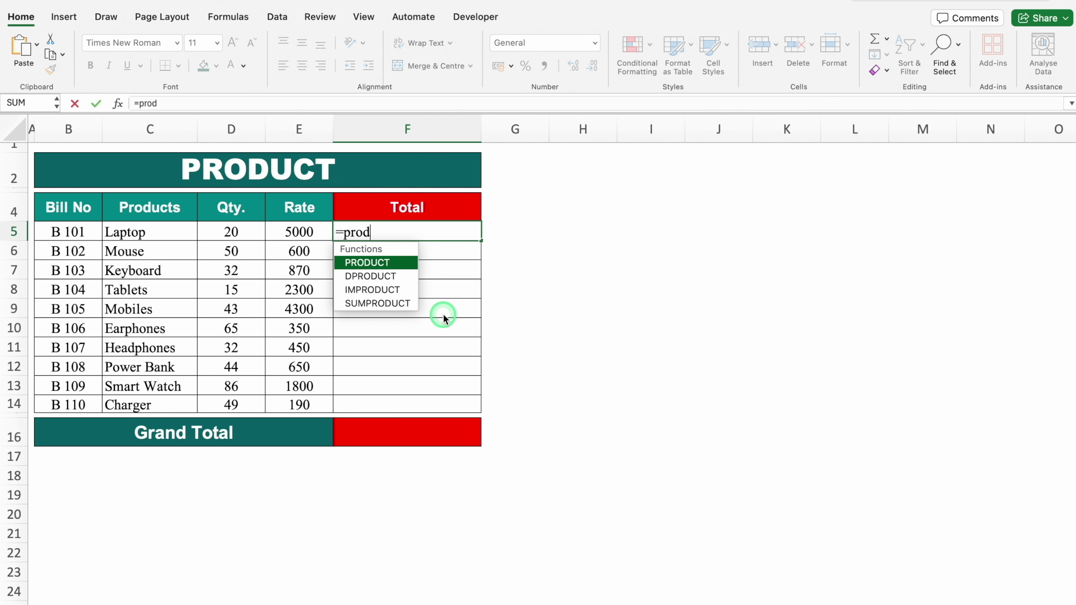
double_click(390, 262)
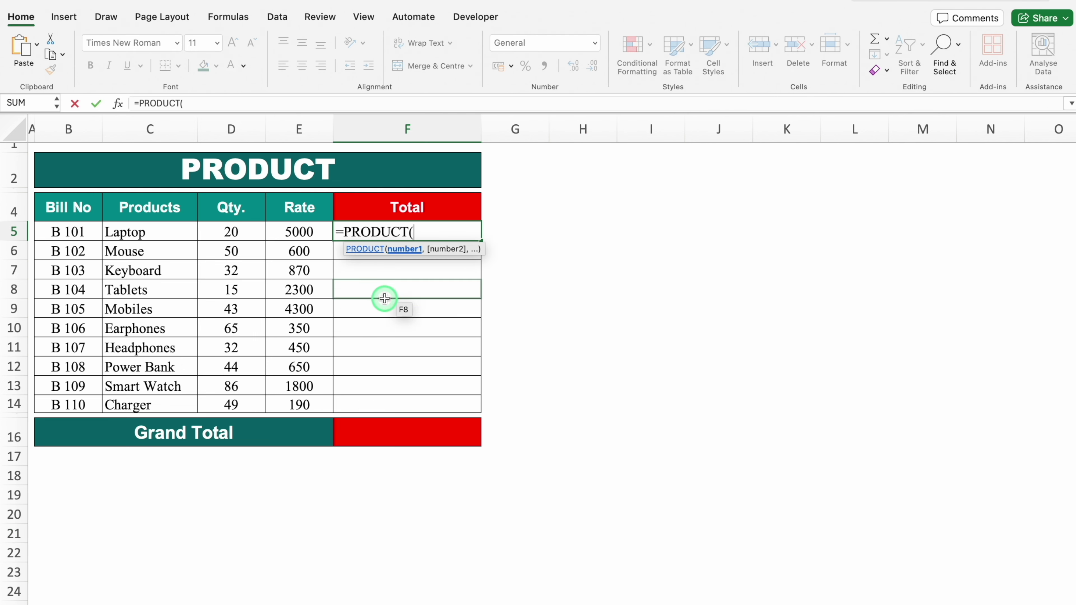
left_click(249, 230)
type(",")
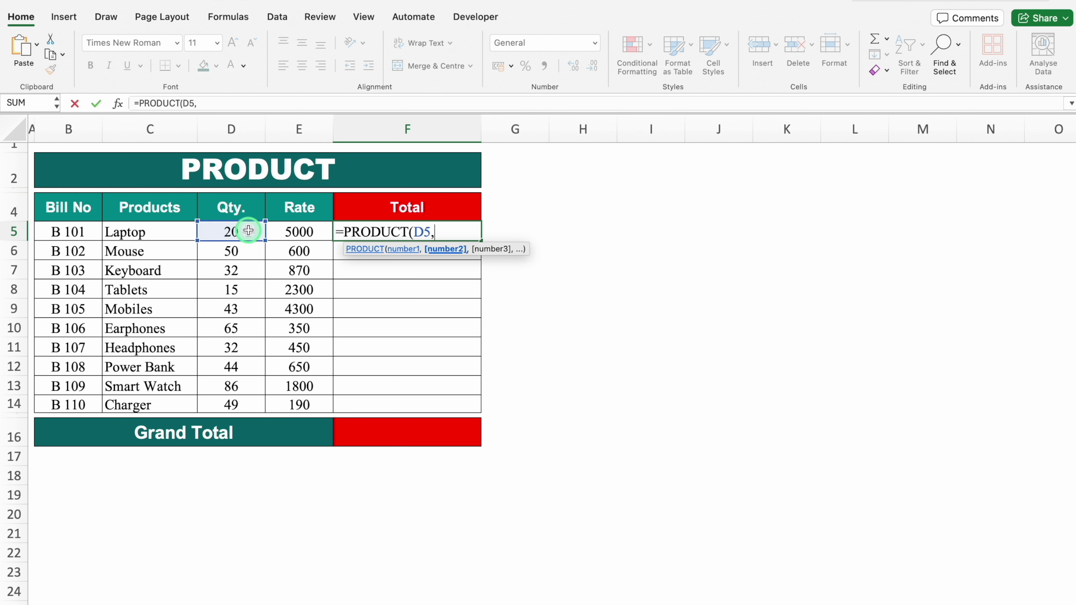
left_click(295, 232)
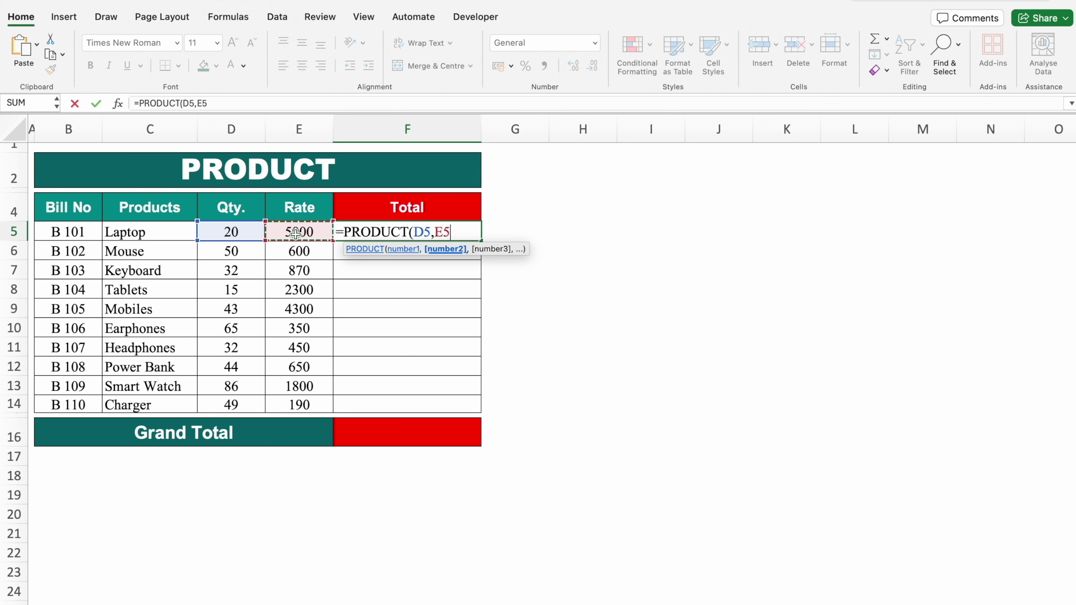
type(")")
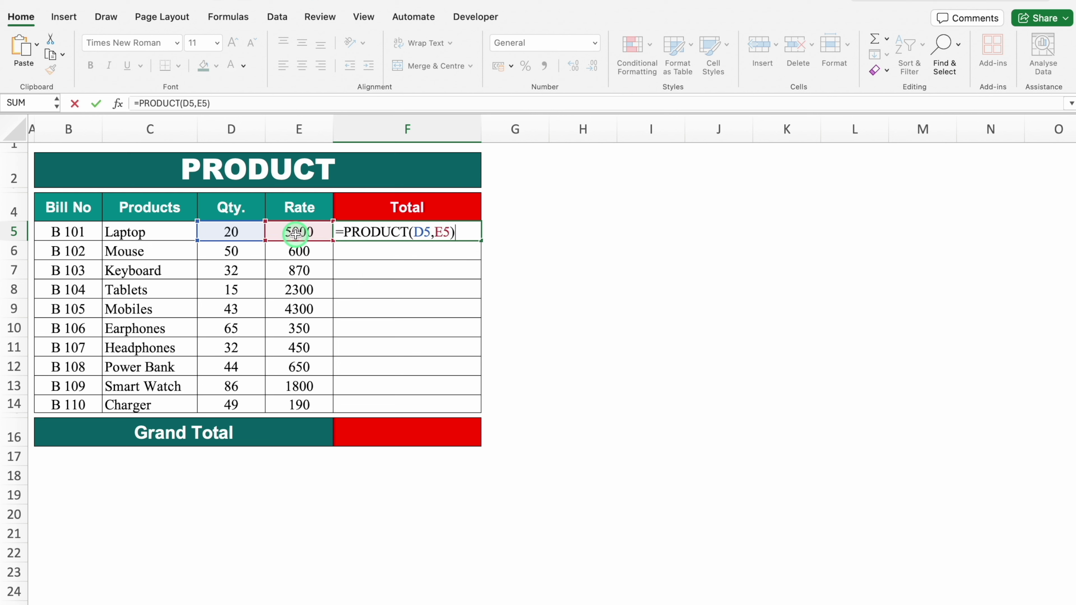
key("Return")
left_click(377, 233)
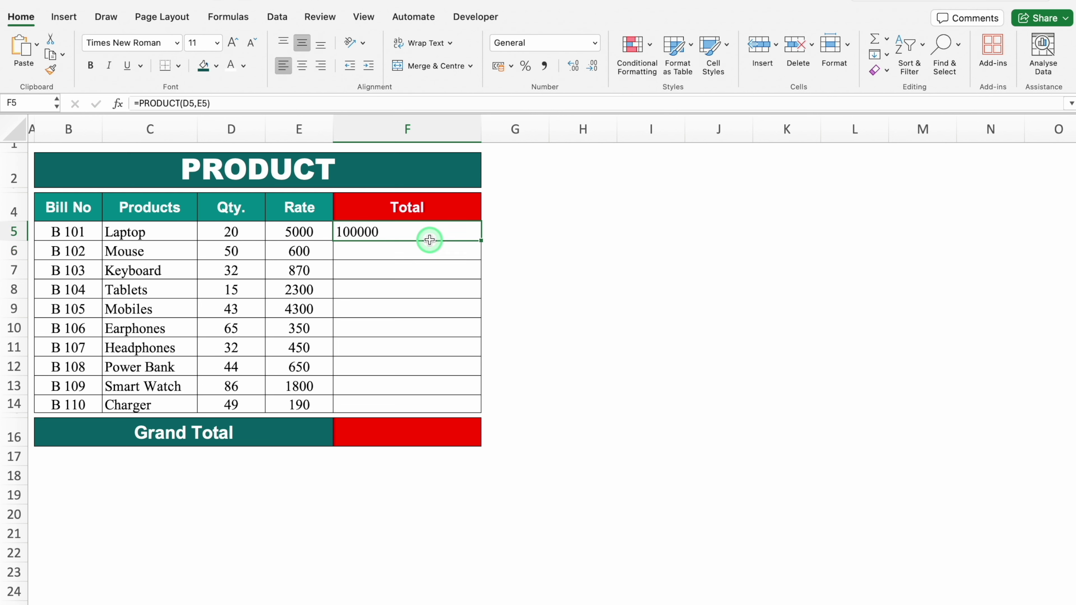
double_click(481, 240)
Step: Enter =SUM(F5:F14) in the Grand Total cell F16 of the PRODUCT sheet
left_click(405, 436)
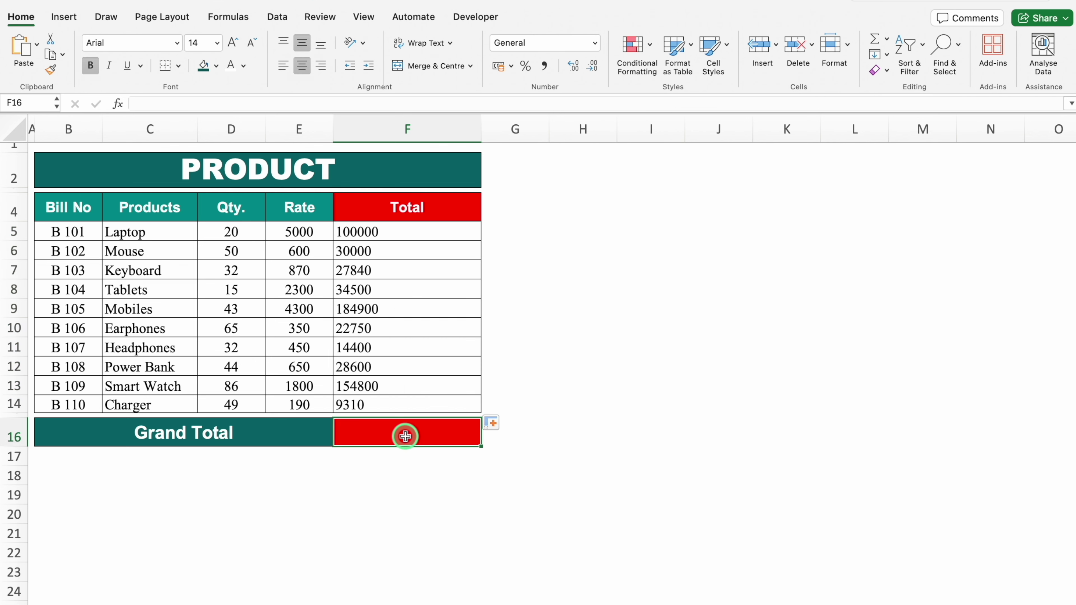
type("=")
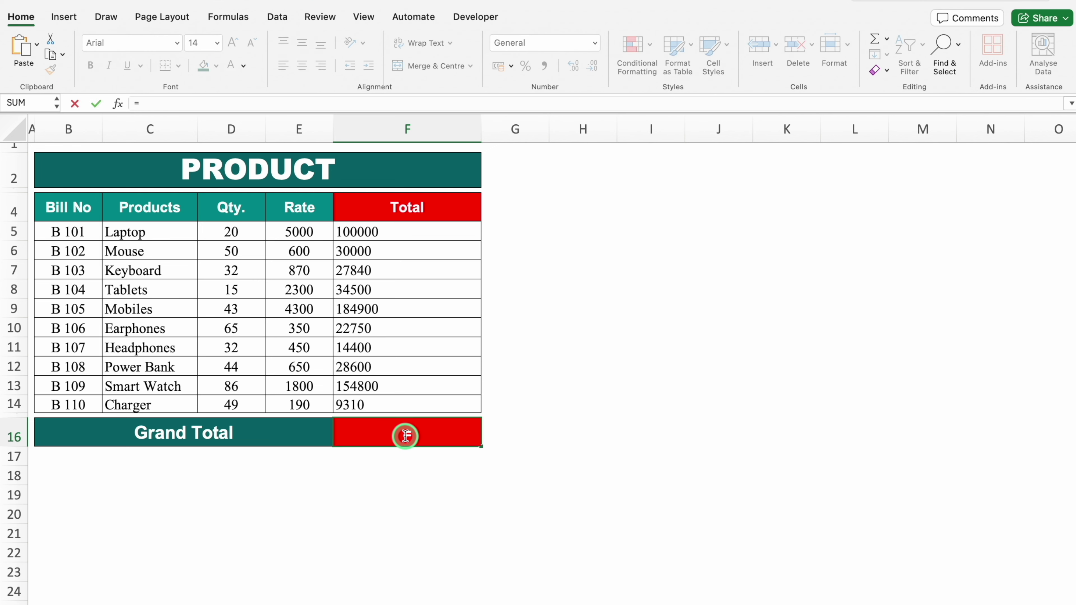
type("SUM(")
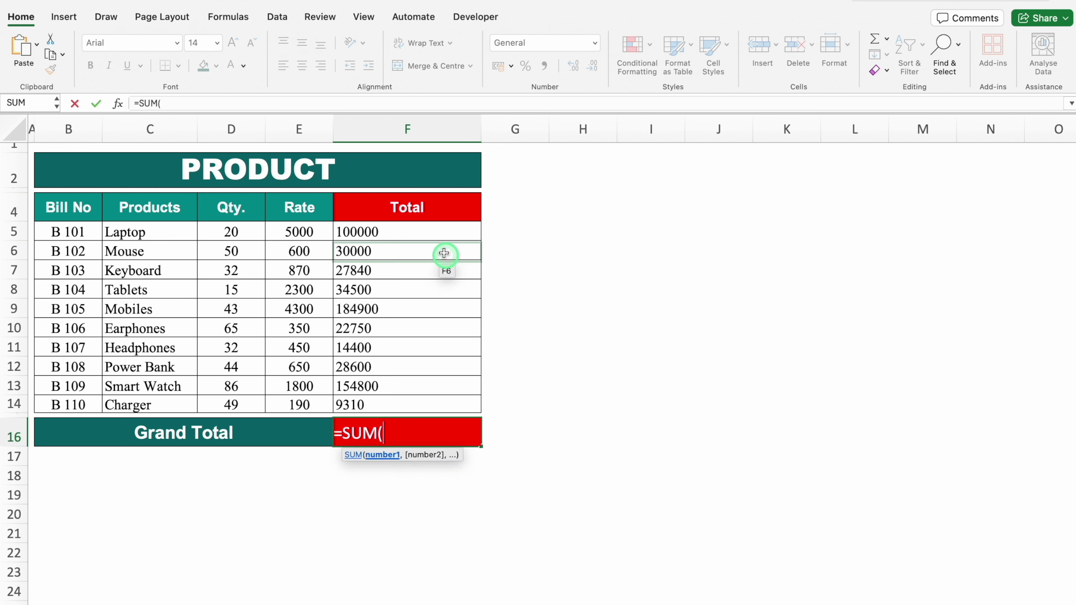
left_click(433, 237)
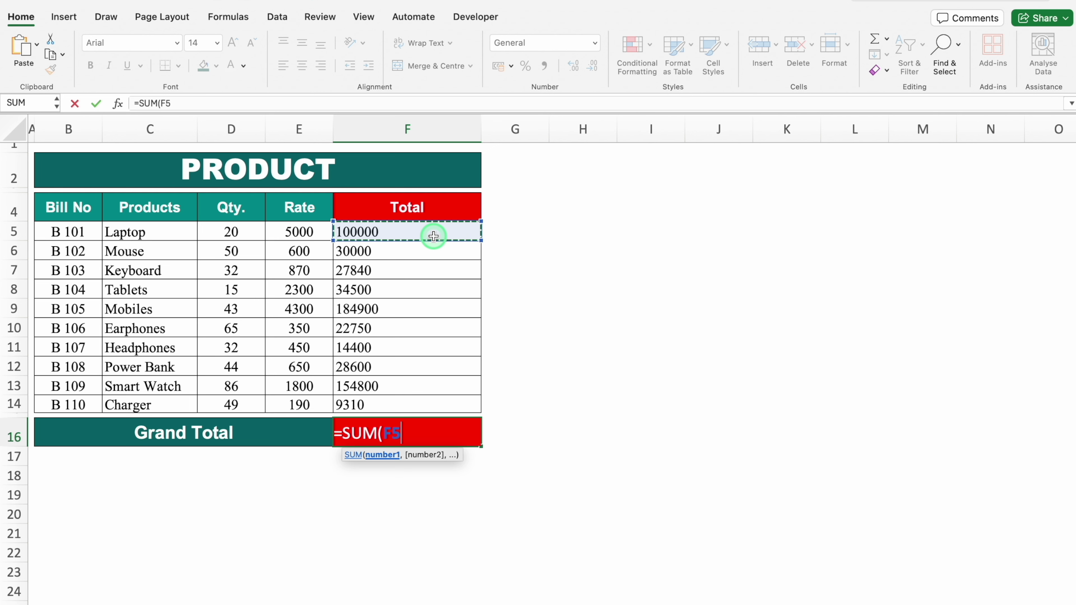
key("ctrl+shift+Down")
type(")")
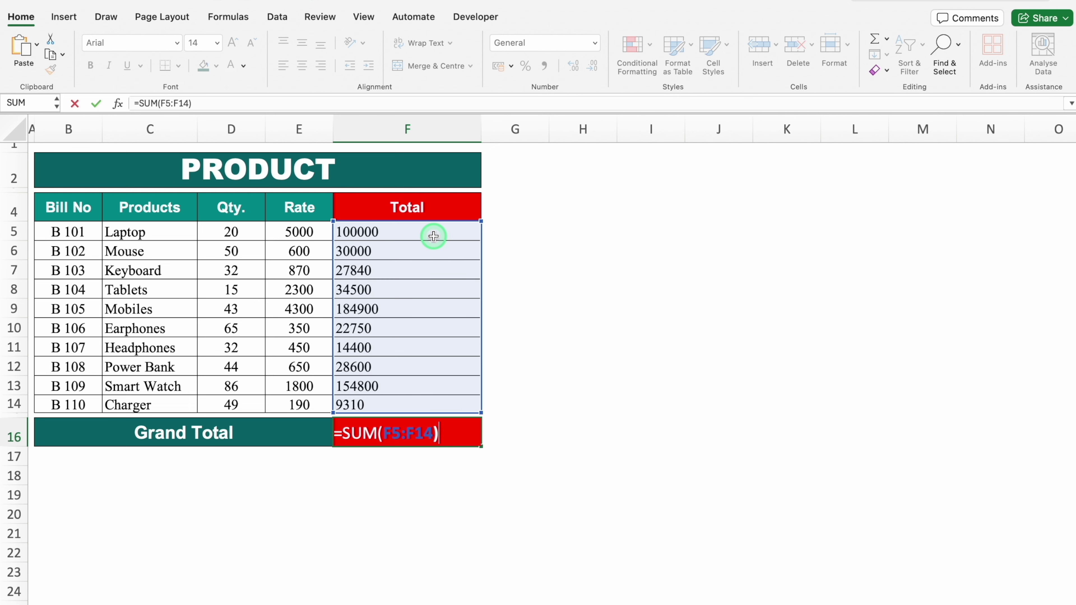
key("Return")
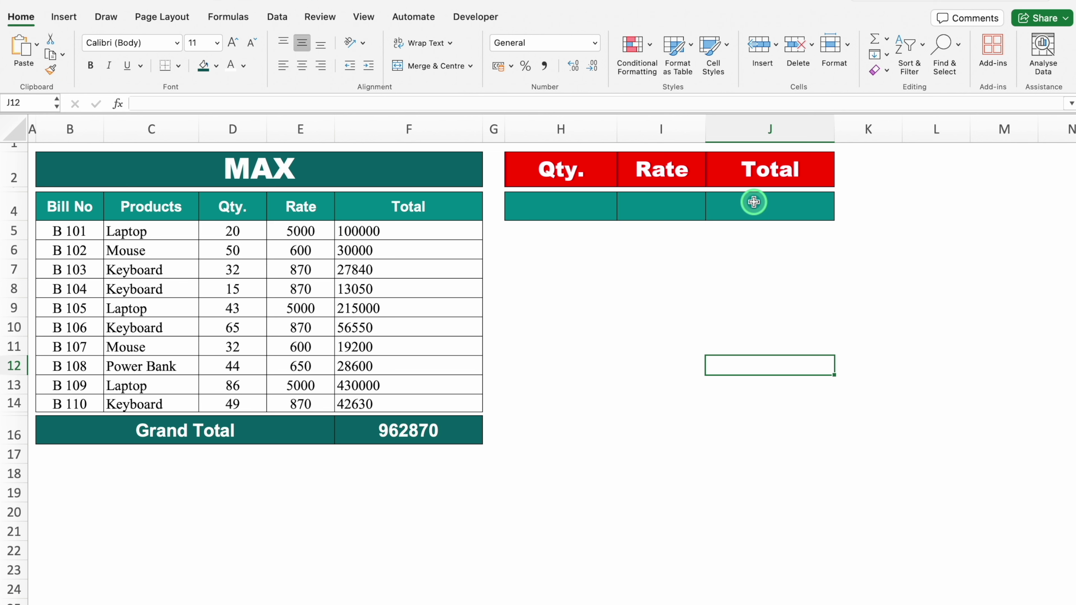
Step: On the MAX sheet, enter =MAX(D5:D14) in H4 to get the highest quantity
left_click(581, 205)
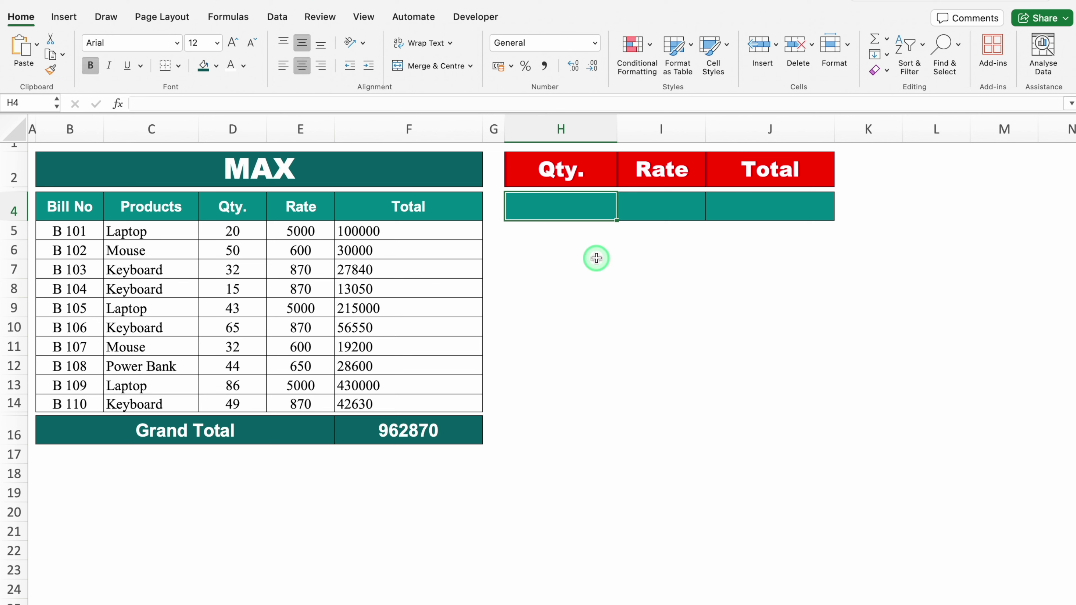
type("=max")
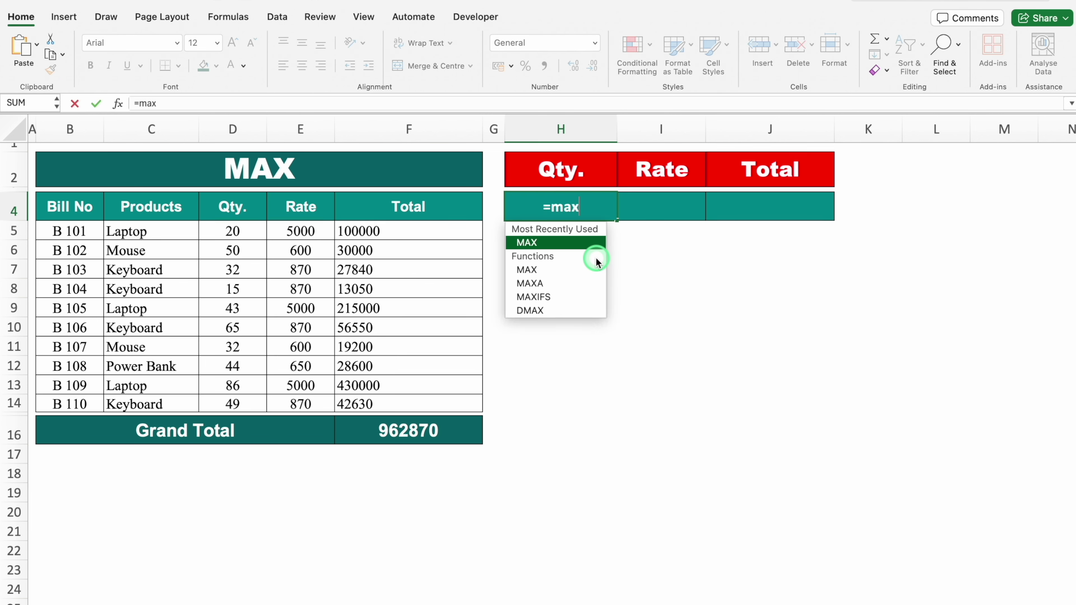
double_click(571, 243)
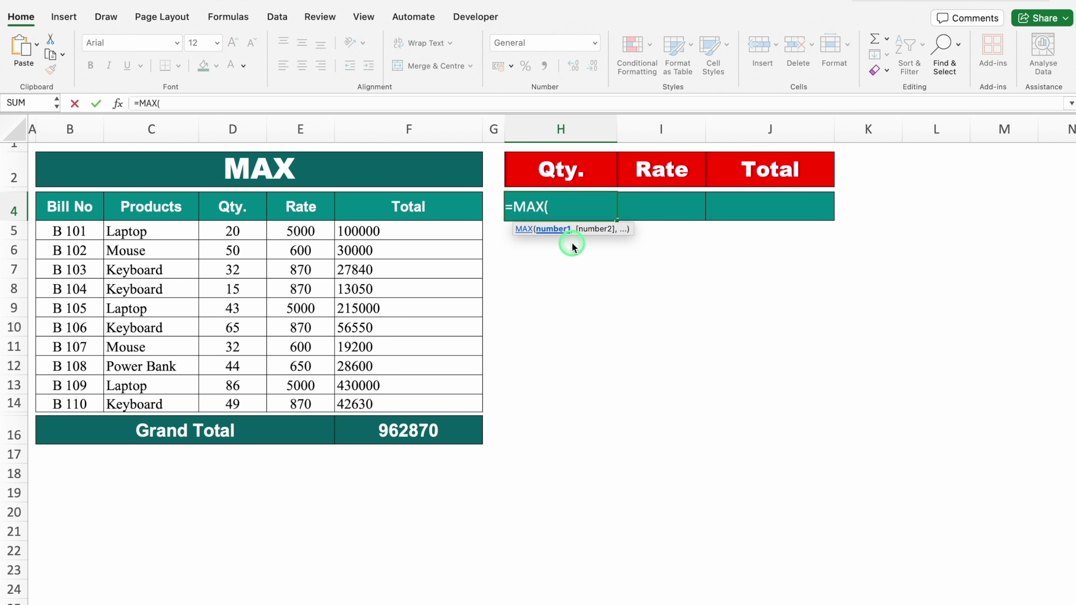
left_click_drag(249, 232, 249, 399)
type(")")
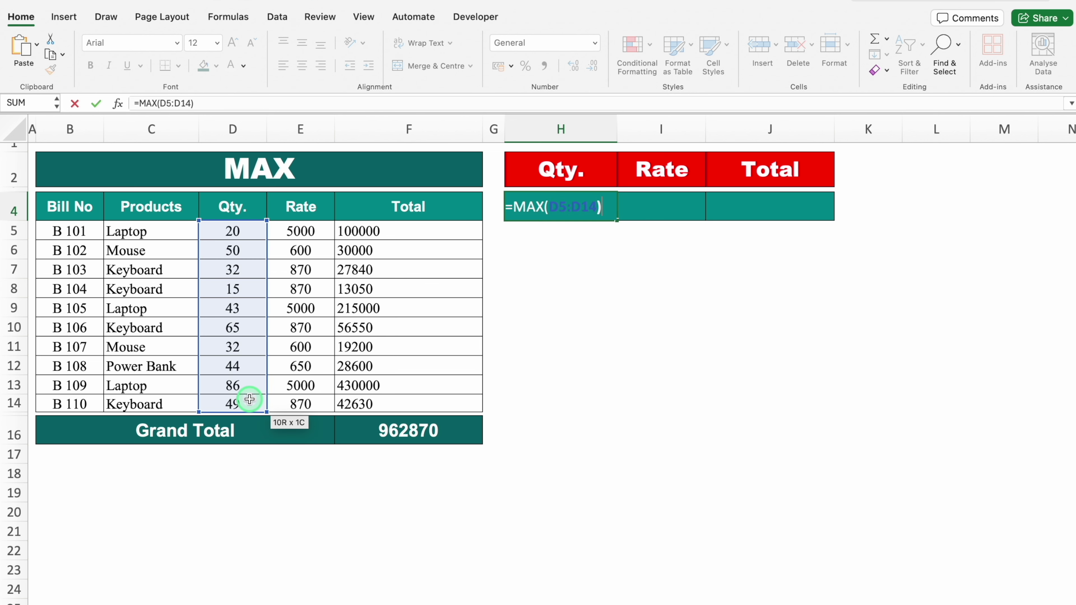
key("Return")
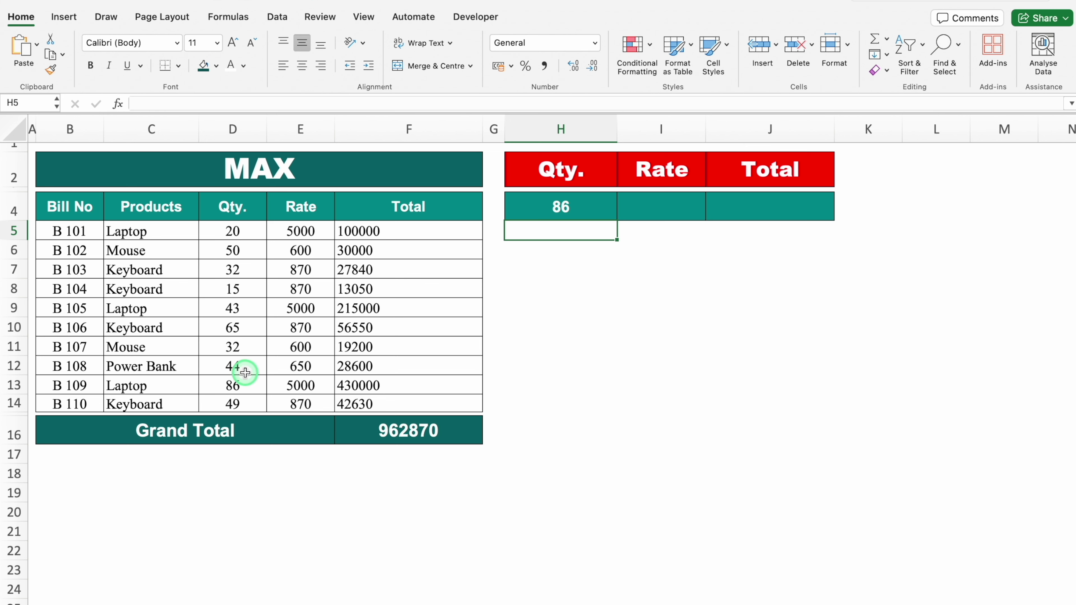
Step: Enter =MAX(E5:E14) in I4 to get the highest rate
left_click(657, 206)
type("=max")
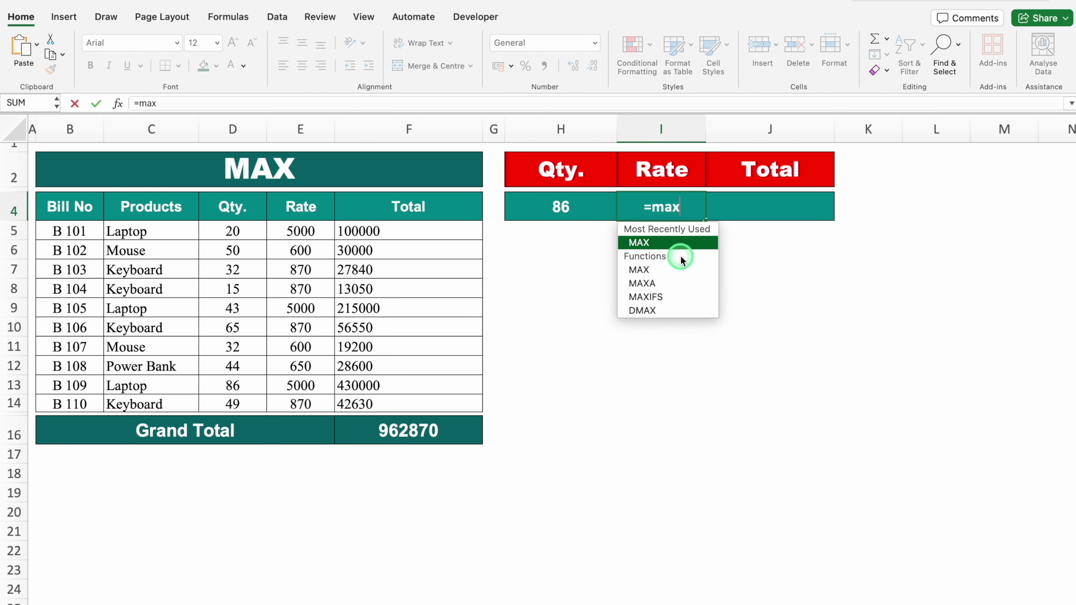
double_click(675, 245)
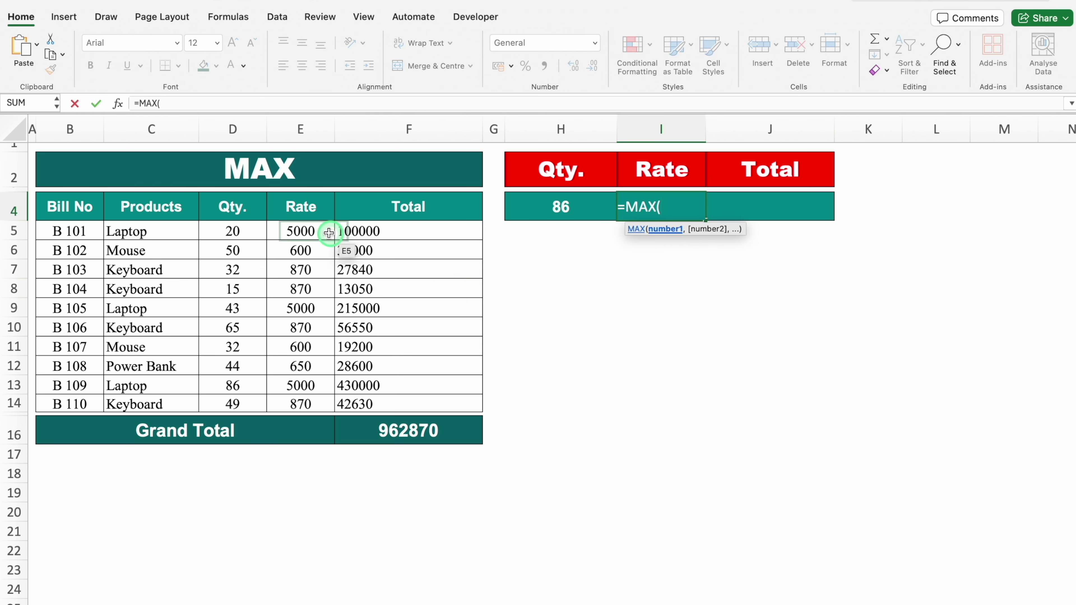
left_click_drag(307, 231, 320, 403)
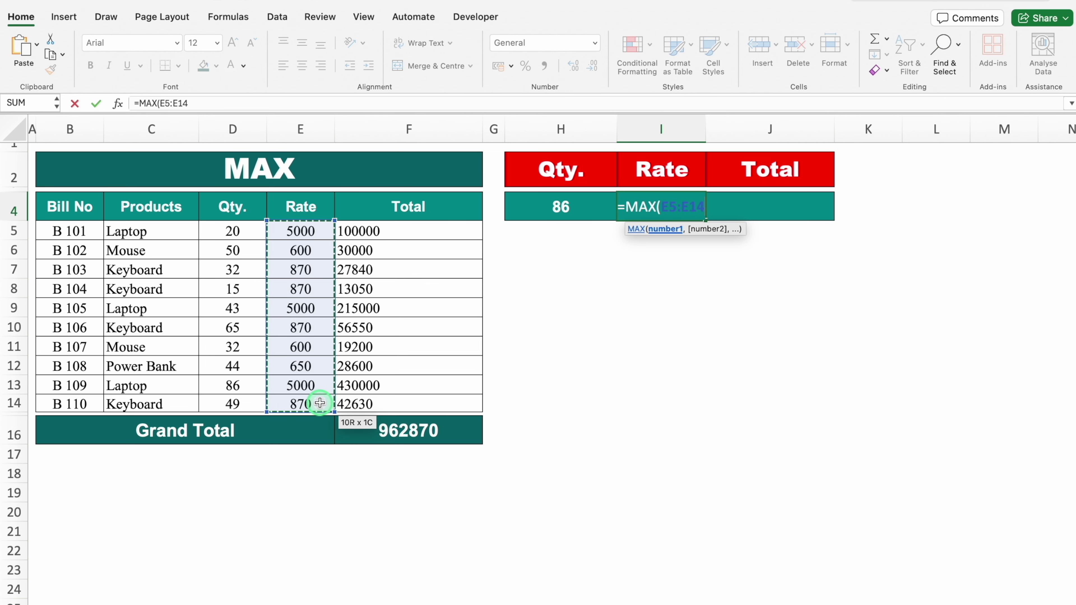
type(")")
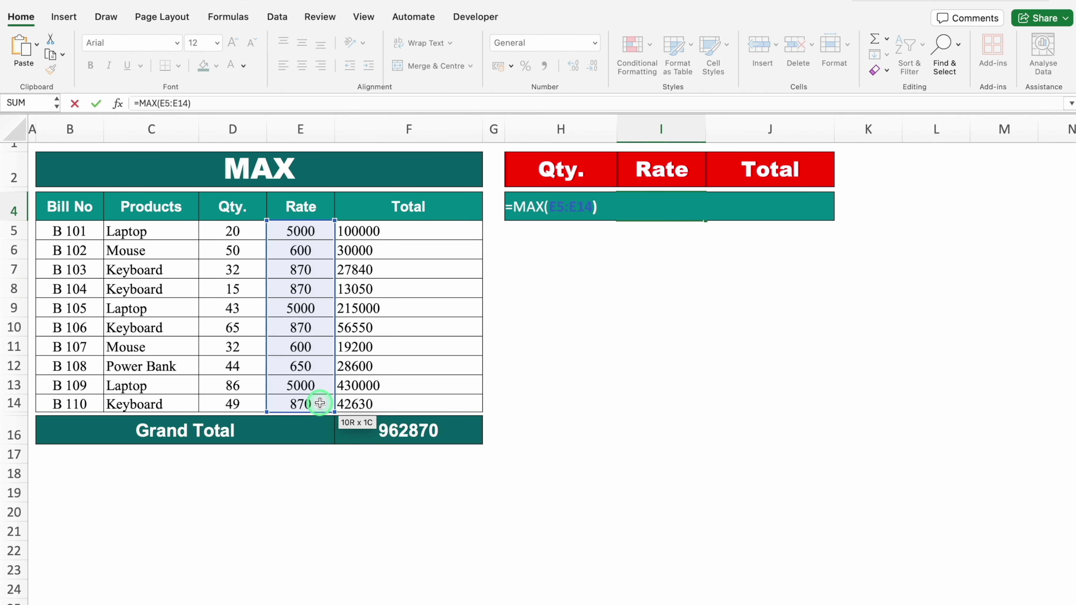
key("Return")
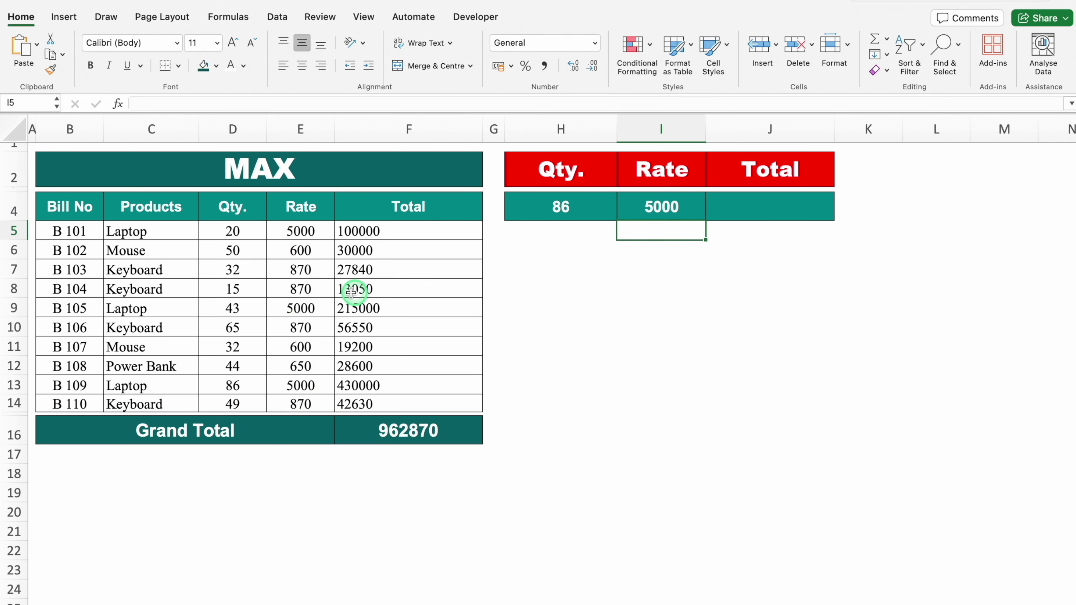
Step: Change the Laptop rate of bill B 101 in E5 to 7000 to test the MAX formula
left_click(301, 231)
type("7000")
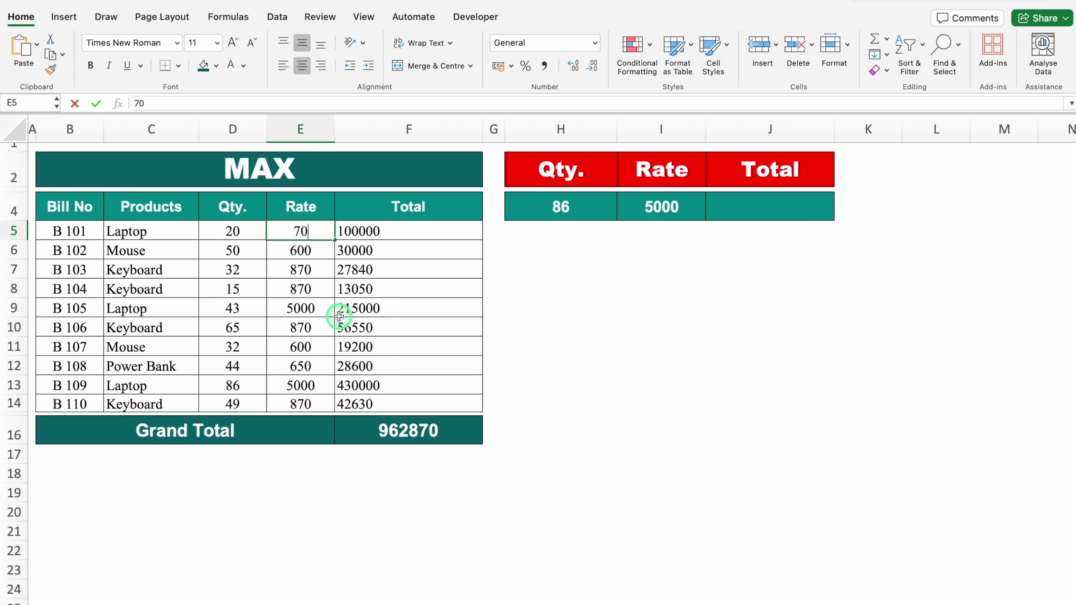
key("Return")
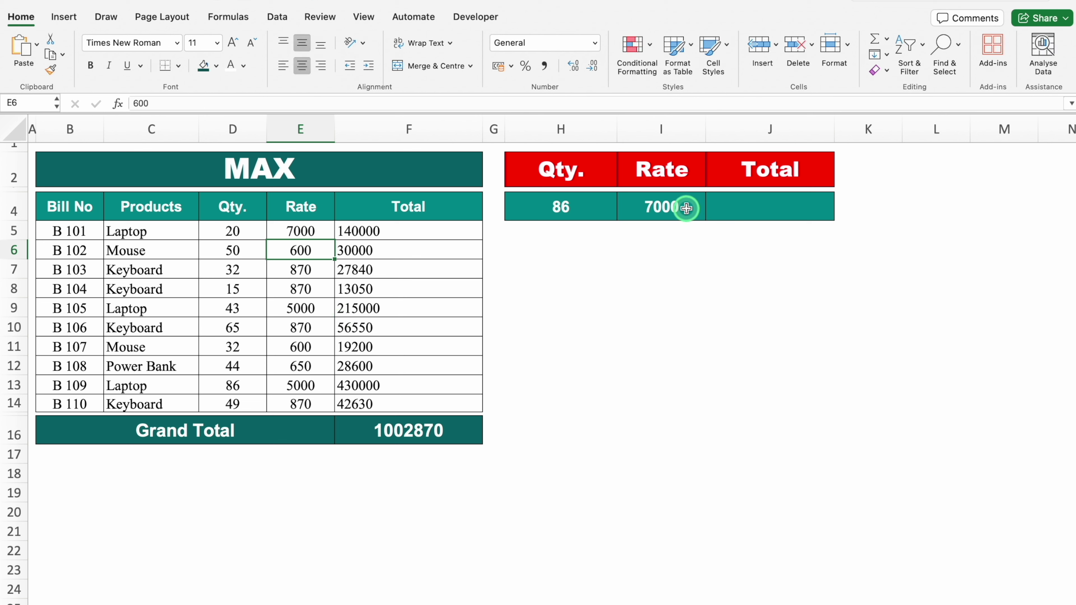
Step: Enter =MAX(F5:F14) in J4 to get the highest bill total
left_click(712, 208)
type("=")
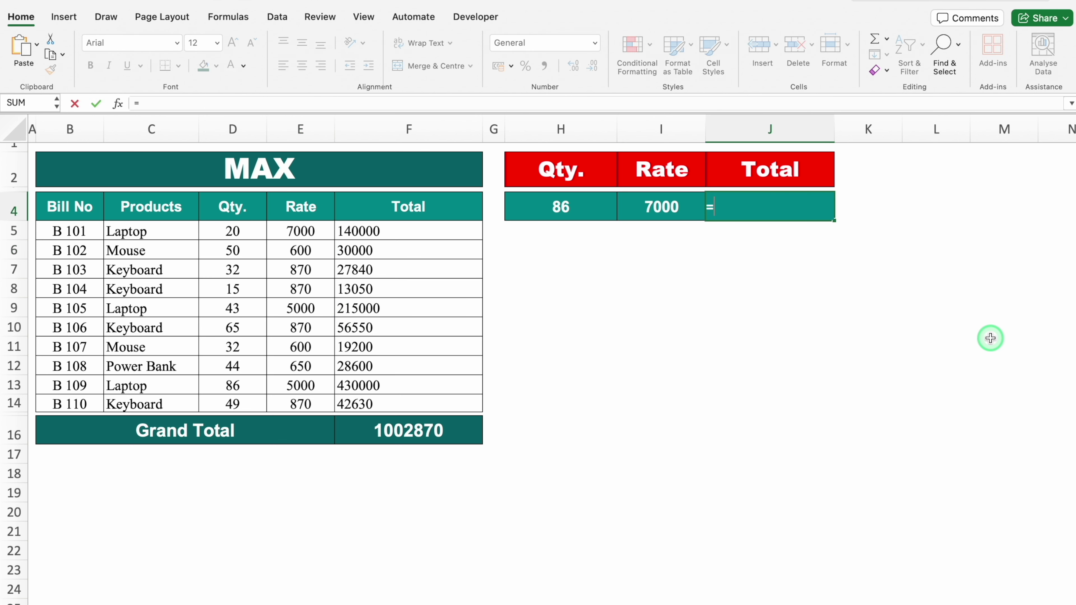
type("max")
key("Tab")
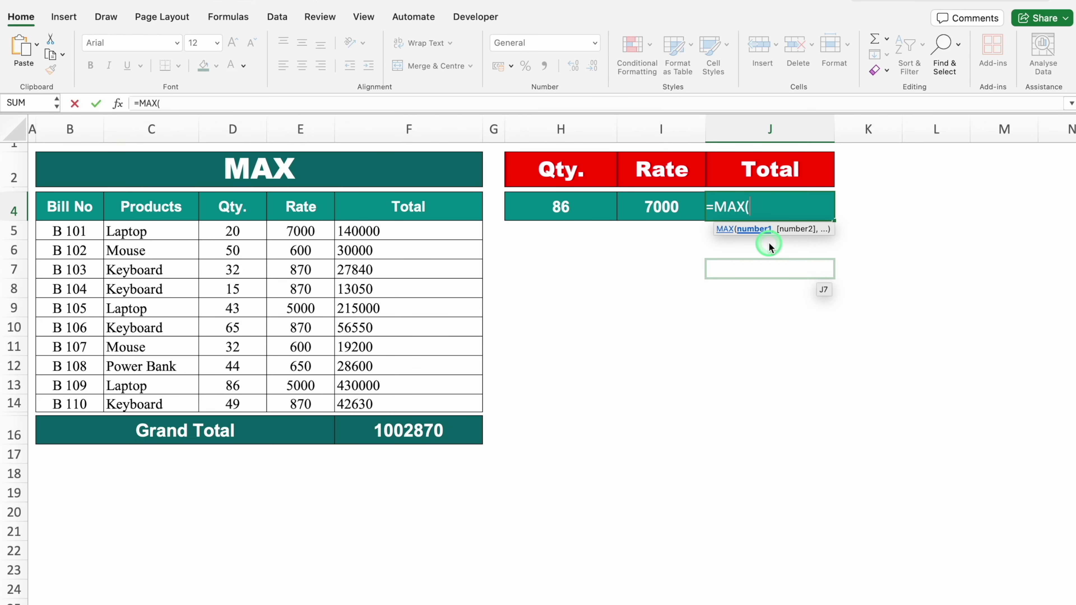
left_click_drag(435, 233, 439, 404)
type(")")
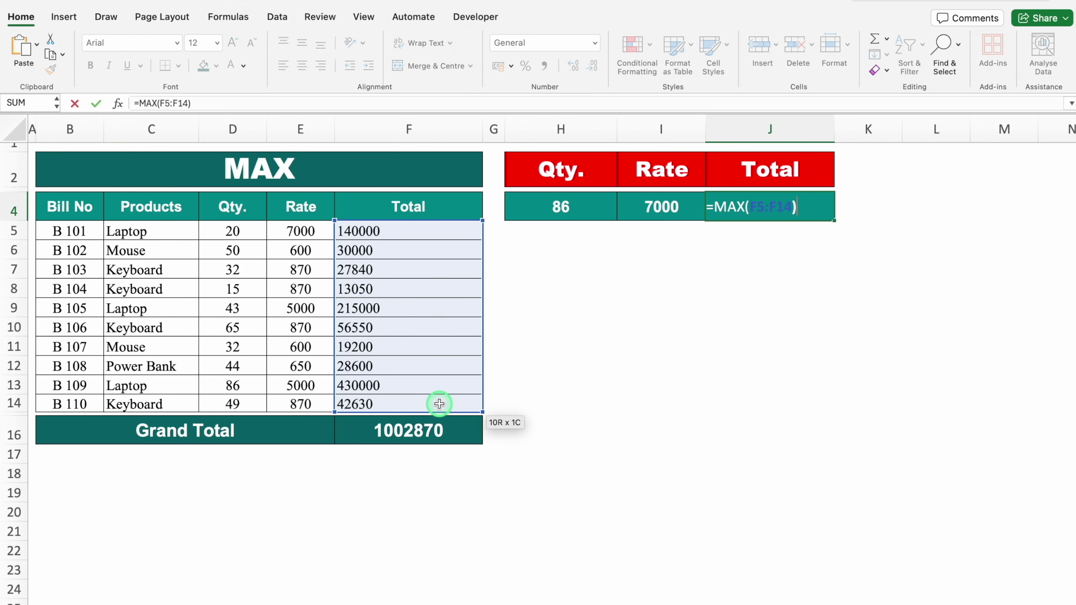
key("Return")
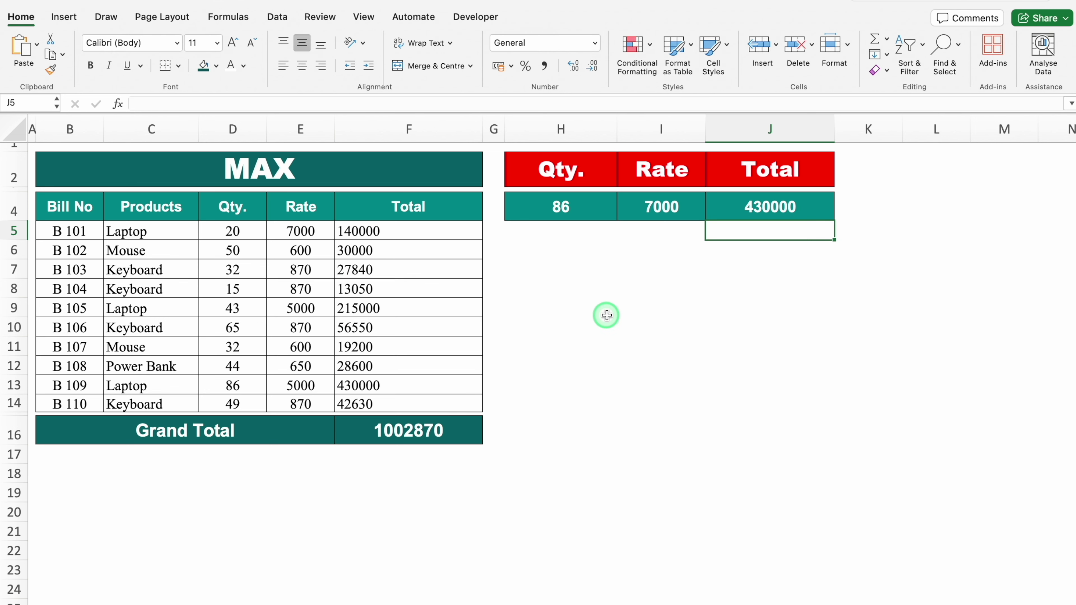
left_click(787, 219)
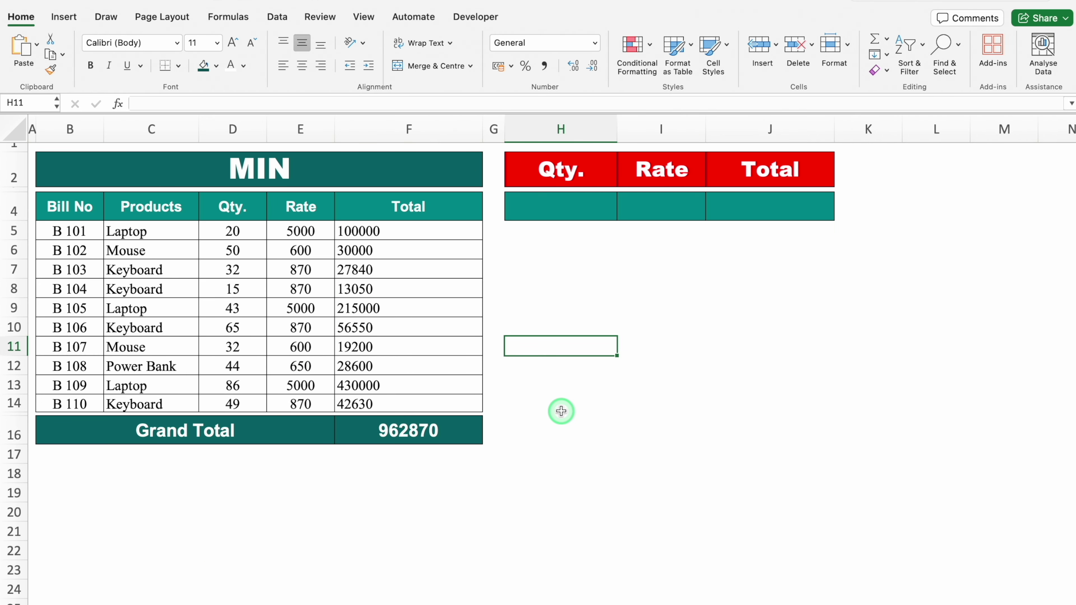
Step: On the MIN sheet, enter =MIN(D5:D14) in H4 to get the lowest quantity
double_click(569, 206)
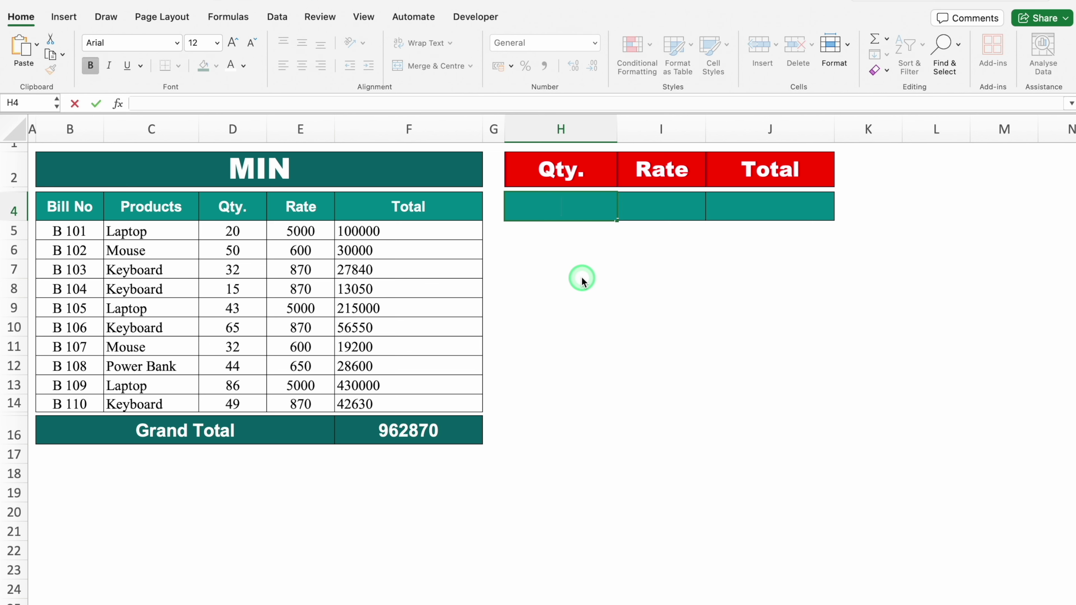
type("=min")
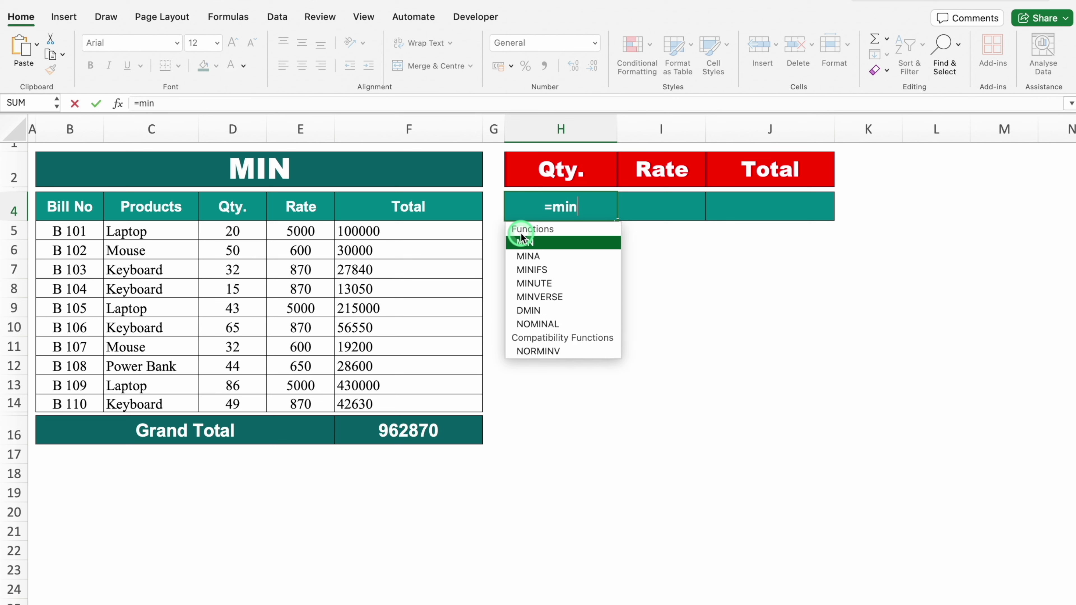
double_click(555, 240)
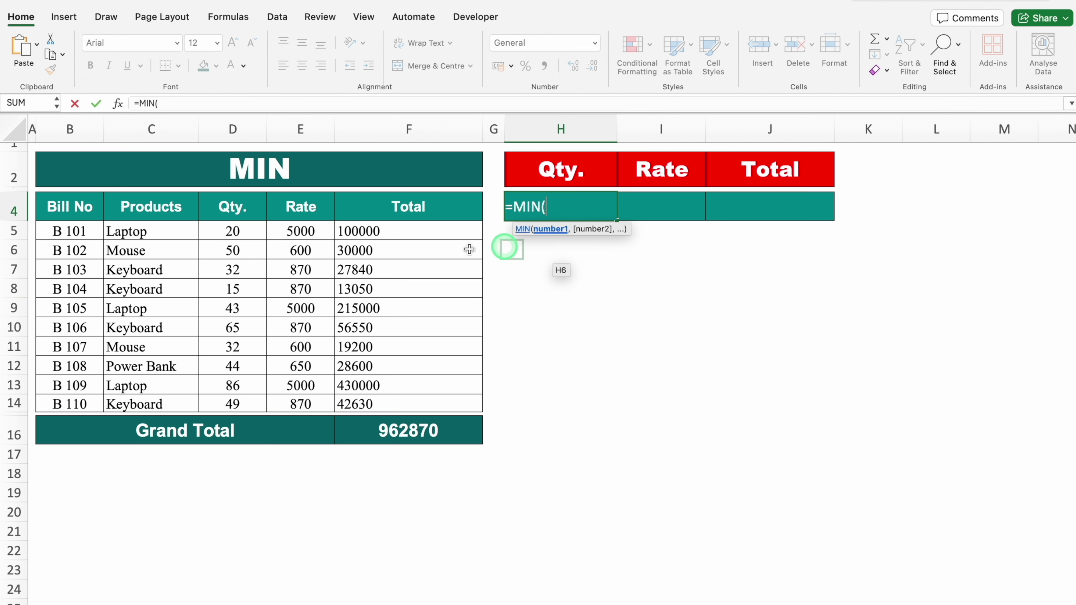
left_click_drag(260, 232, 247, 399)
type(")")
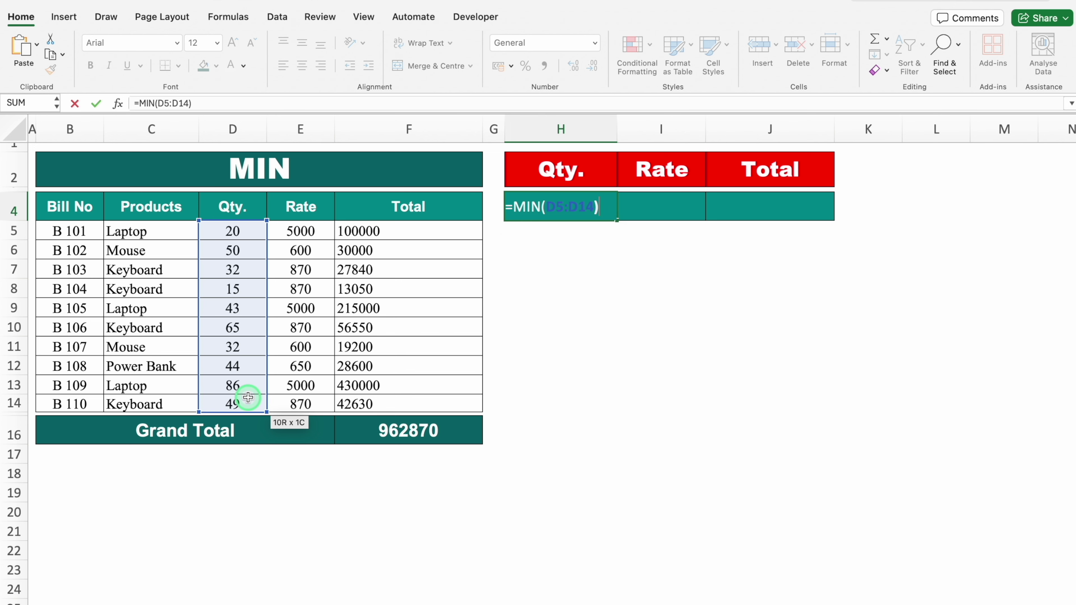
key("Return")
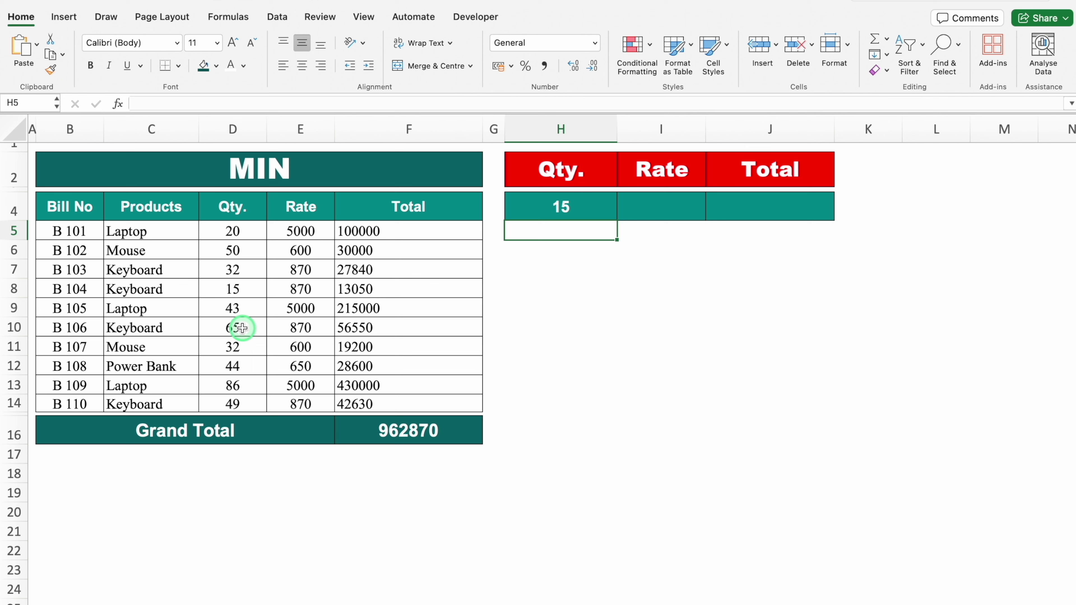
left_click(757, 205)
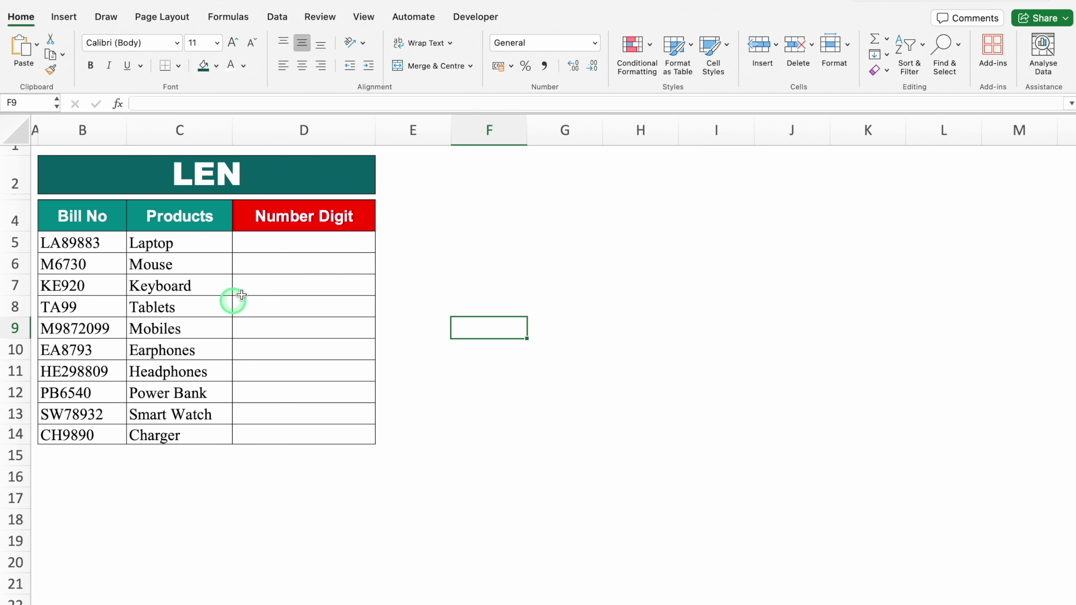
Step: On the LEN sheet, try =LEN(B5) in D5 to count the characters of the first bill number, and clear the cell again
left_click(291, 250)
type("=len")
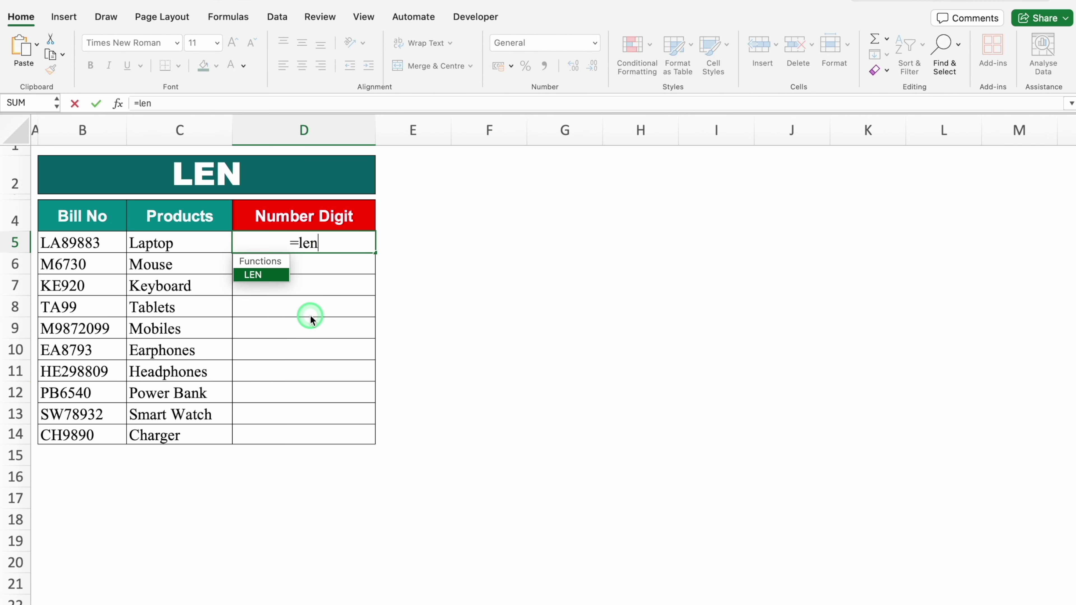
double_click(277, 274)
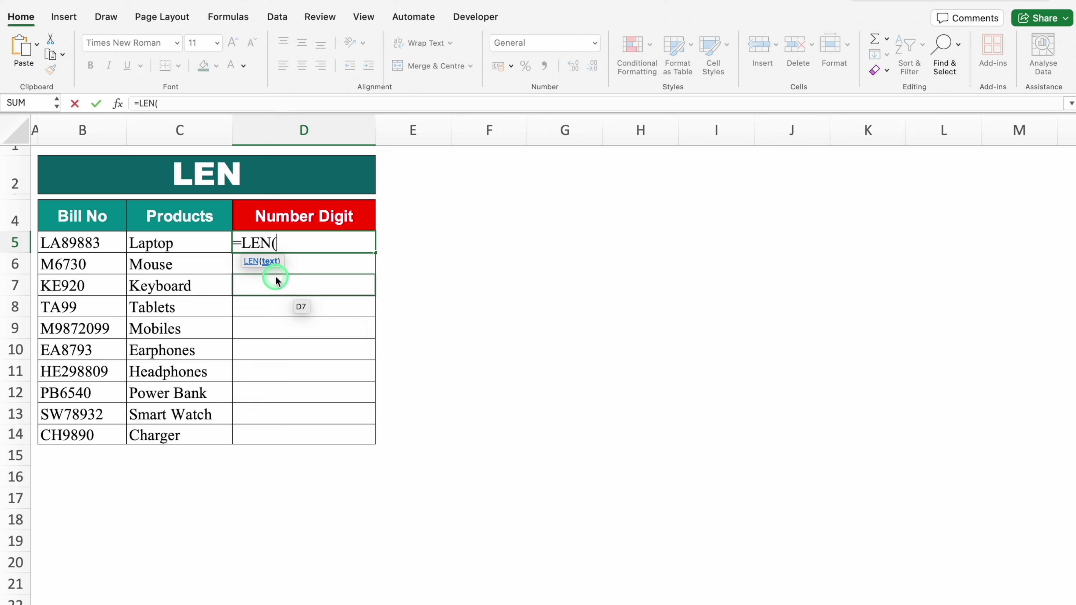
left_click(88, 243)
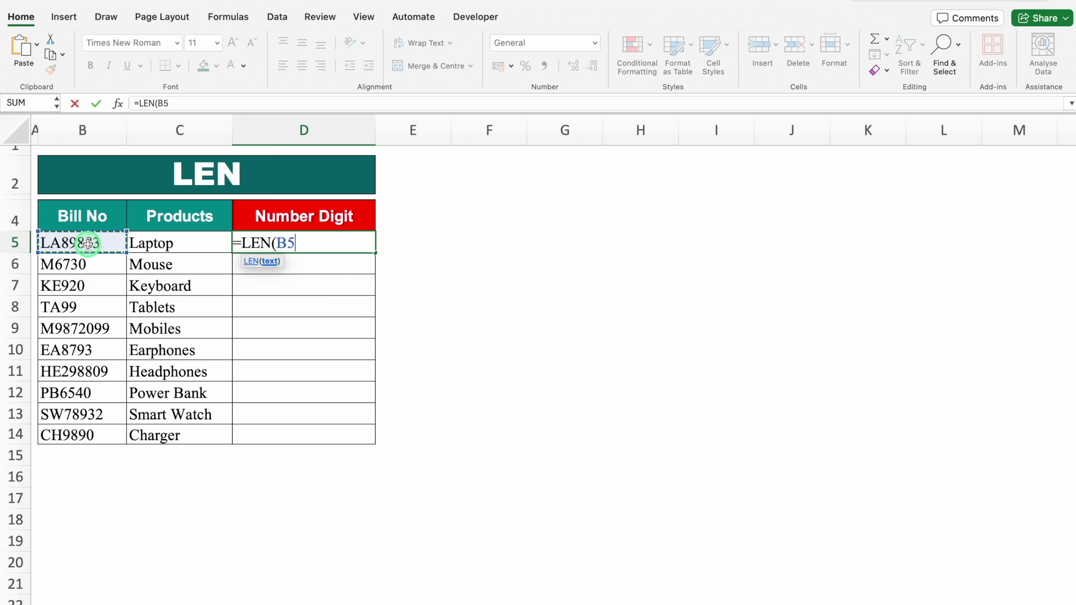
key("Return")
left_click(325, 240)
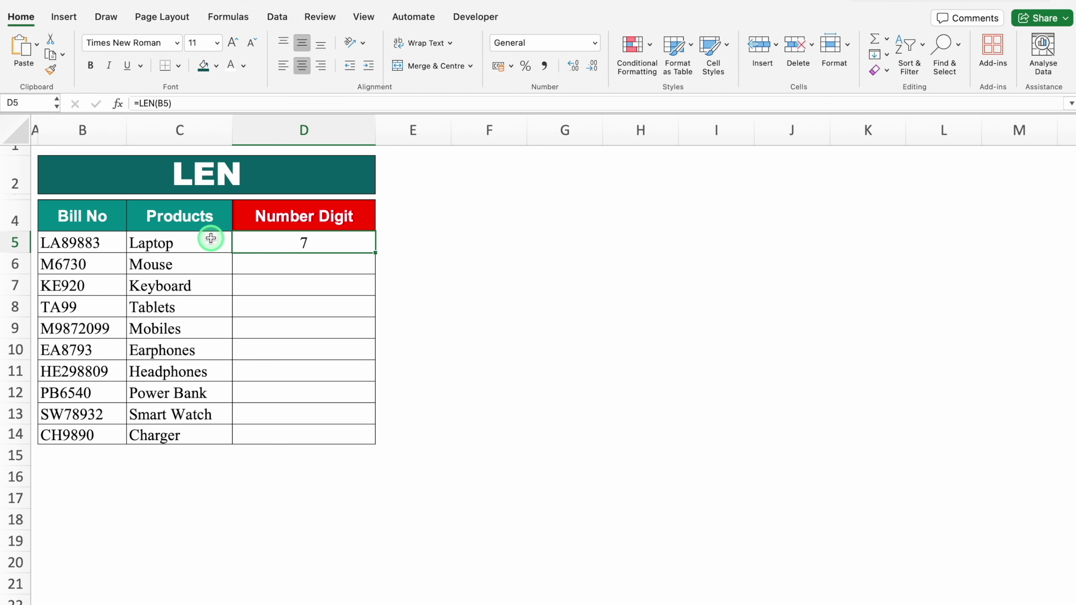
key("Delete")
Step: Enter =LEN(C5) in D5 to count the characters of the product name, and fill it down the Number Digit column
type("=len")
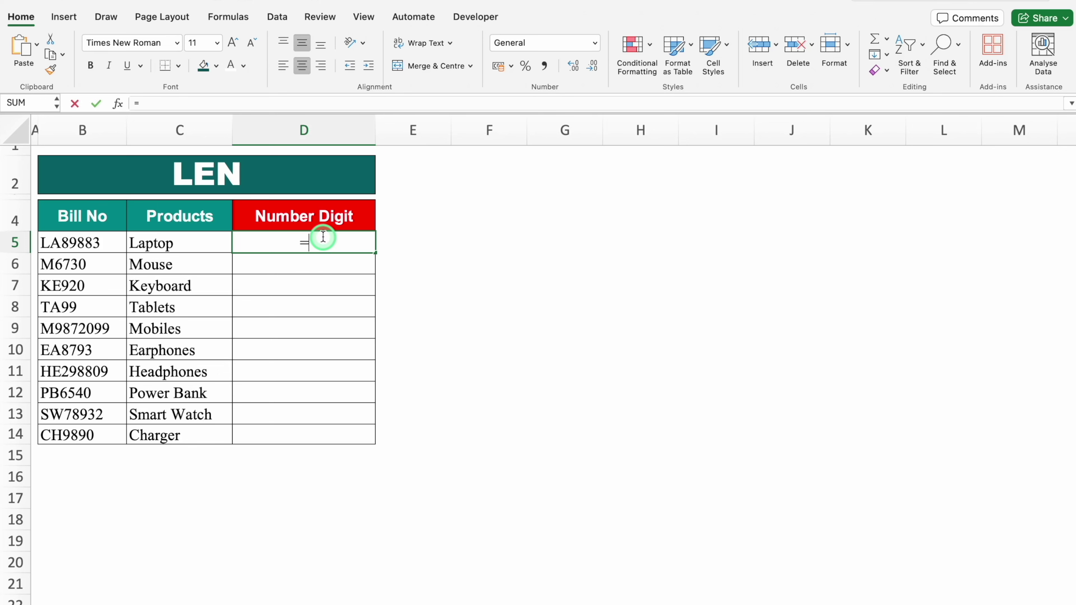
double_click(274, 279)
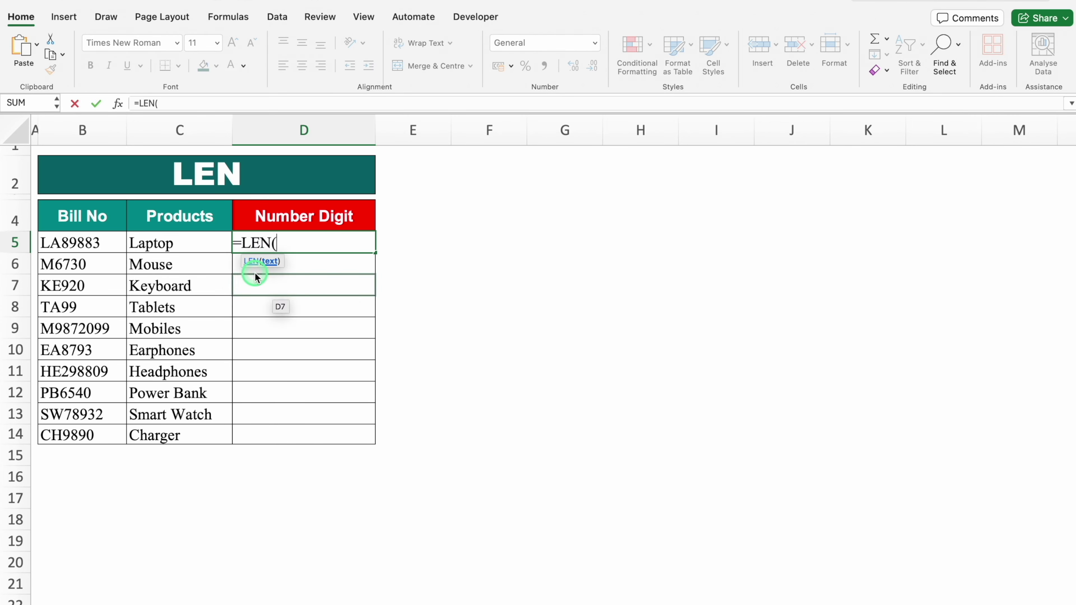
left_click(183, 242)
type(")")
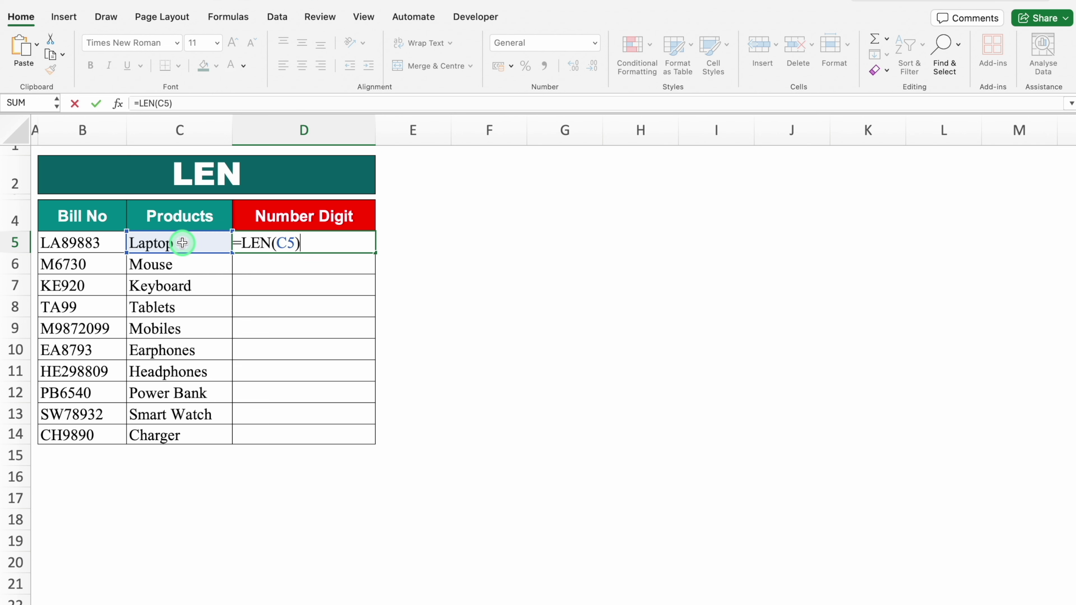
key("Return")
left_click(312, 241)
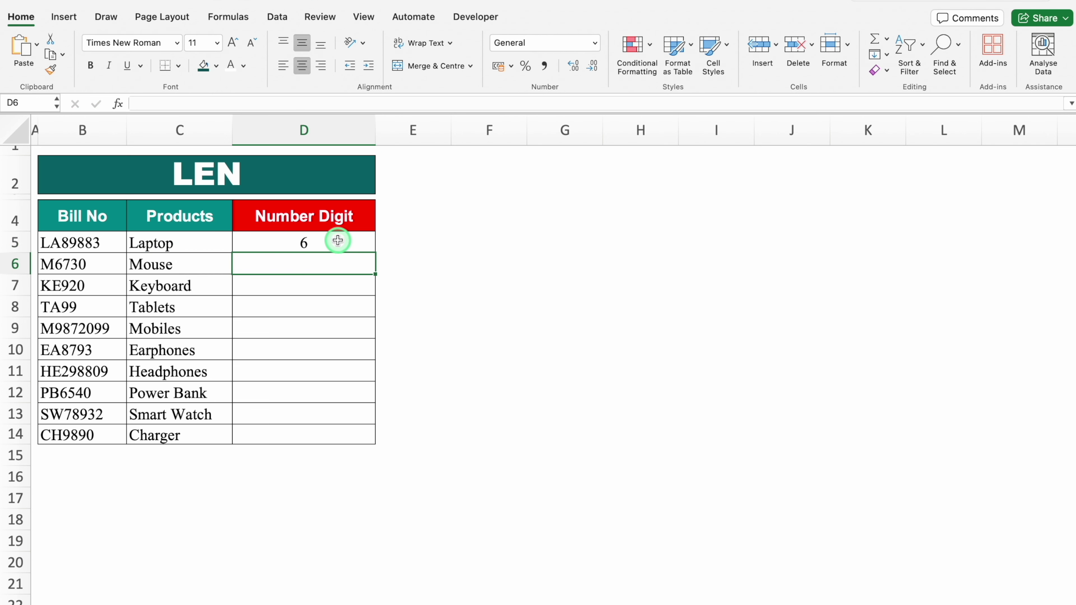
double_click(376, 252)
left_click(425, 240)
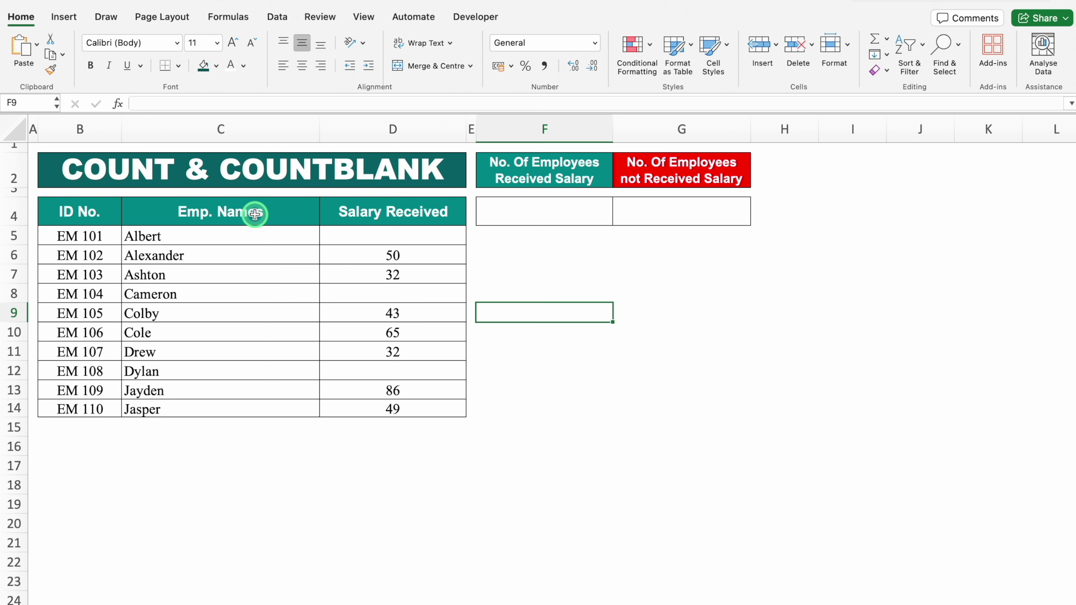
Step: On the COUNT & COUNTBLANK sheet, enter =COUNT(D5:D14) in F4 to count the employees who received their salary
left_click(427, 237)
left_click(430, 255)
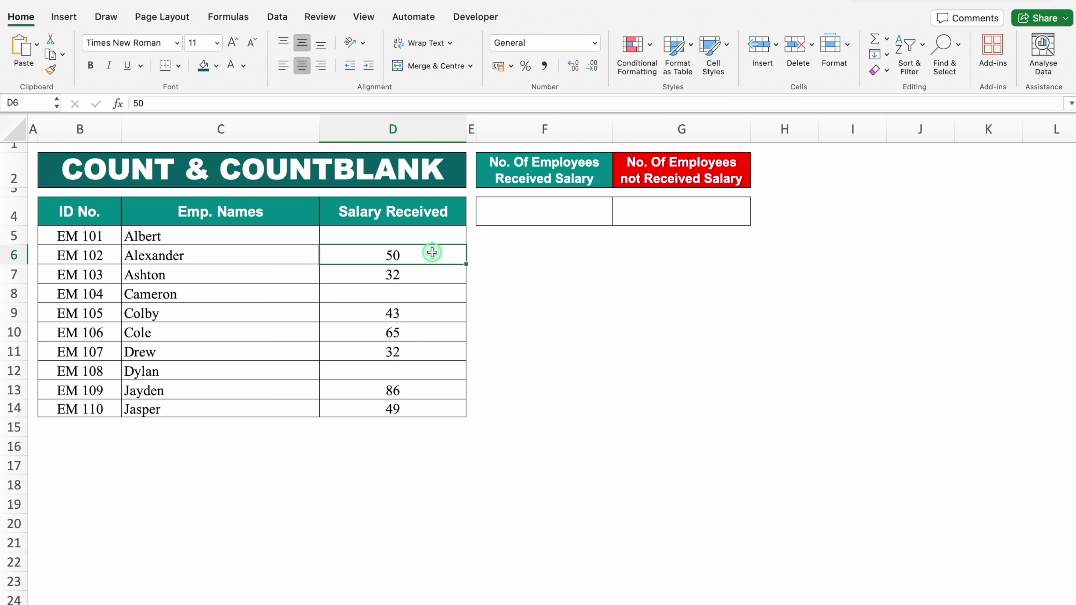
left_click(433, 300)
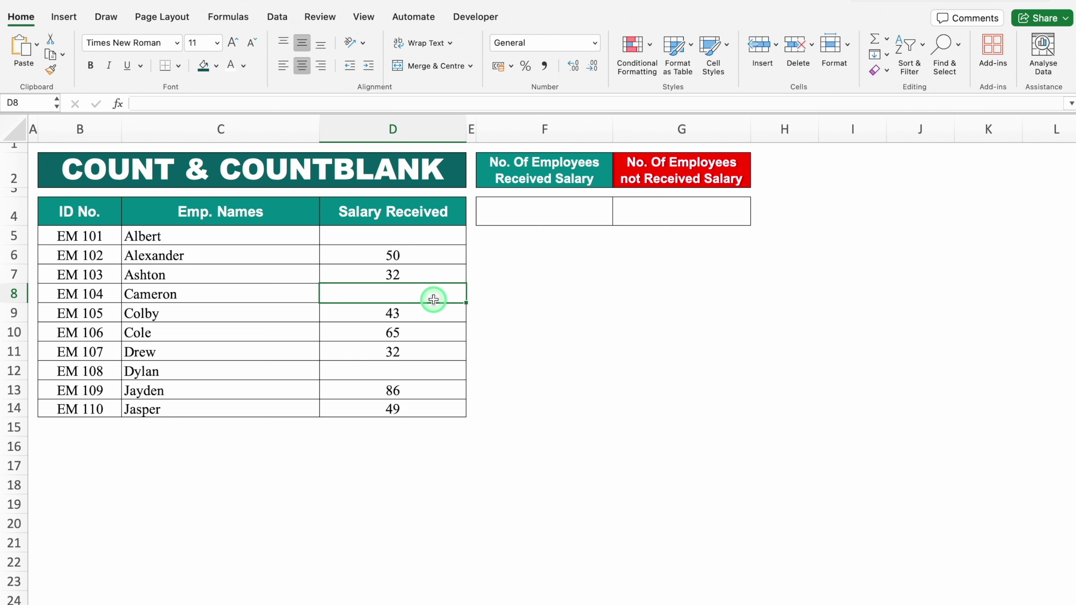
left_click(549, 211)
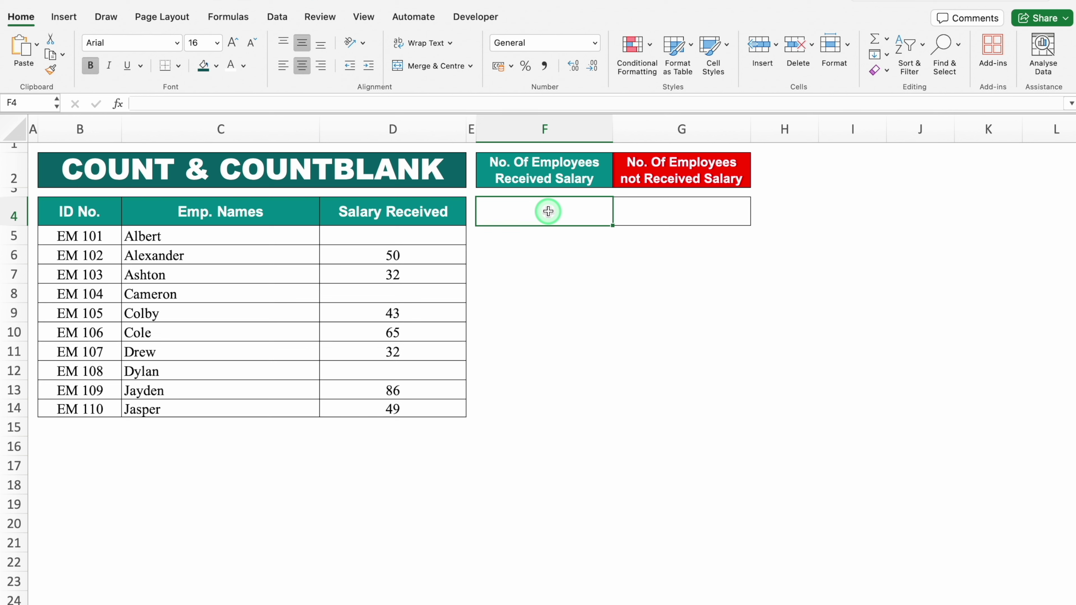
type("=")
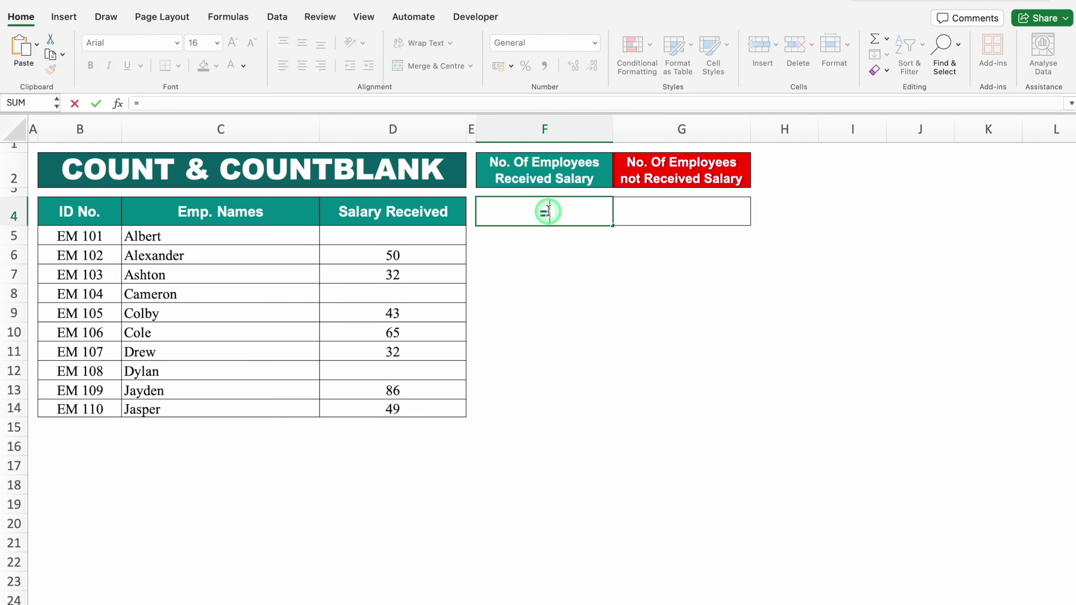
type("count")
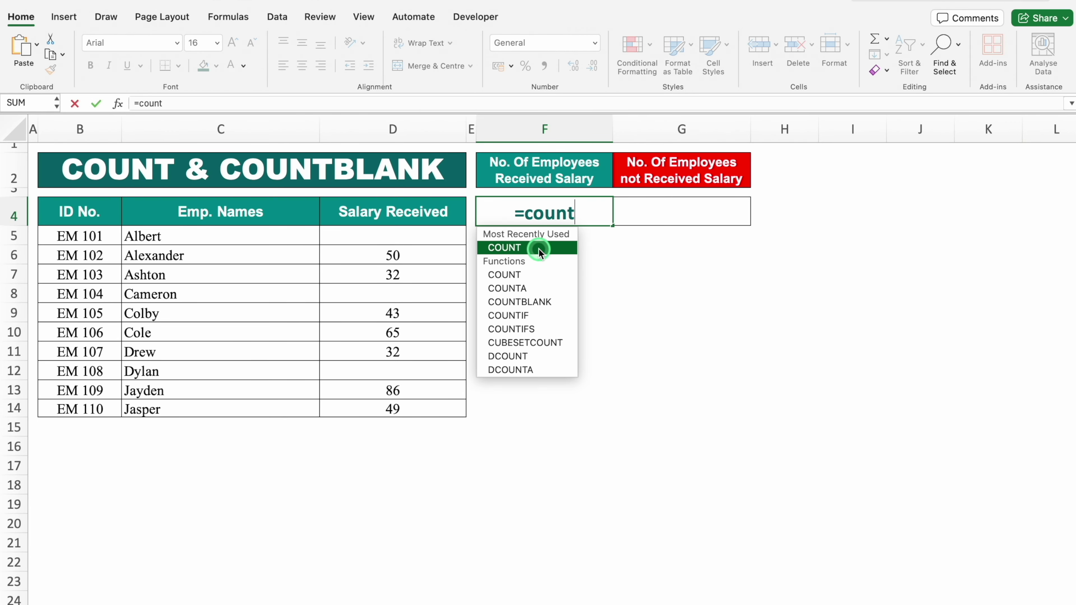
double_click(539, 250)
left_click(436, 234)
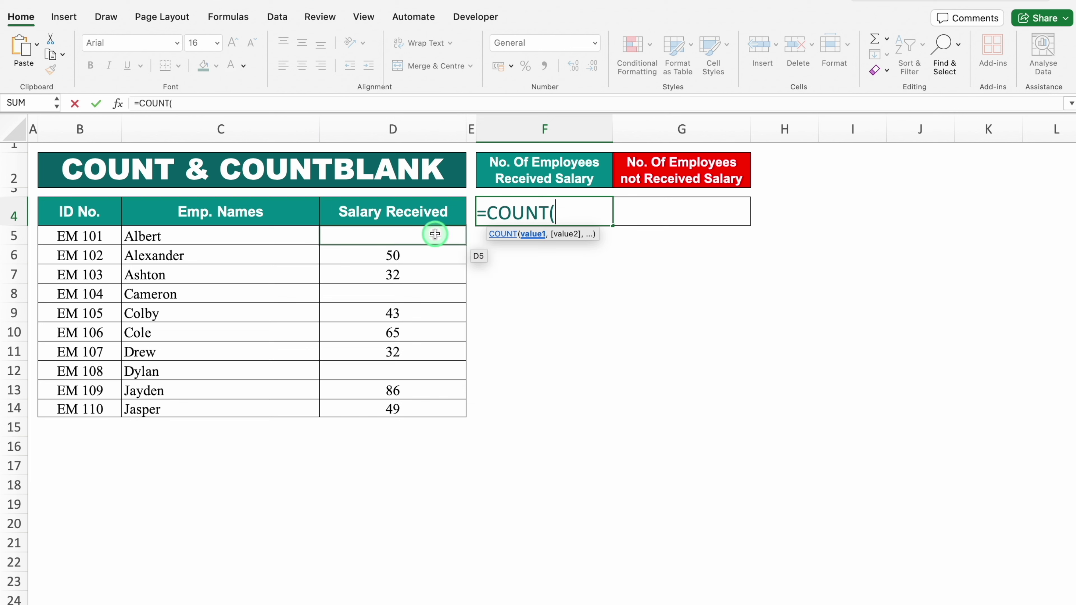
left_click_drag(434, 234, 425, 406)
type(")")
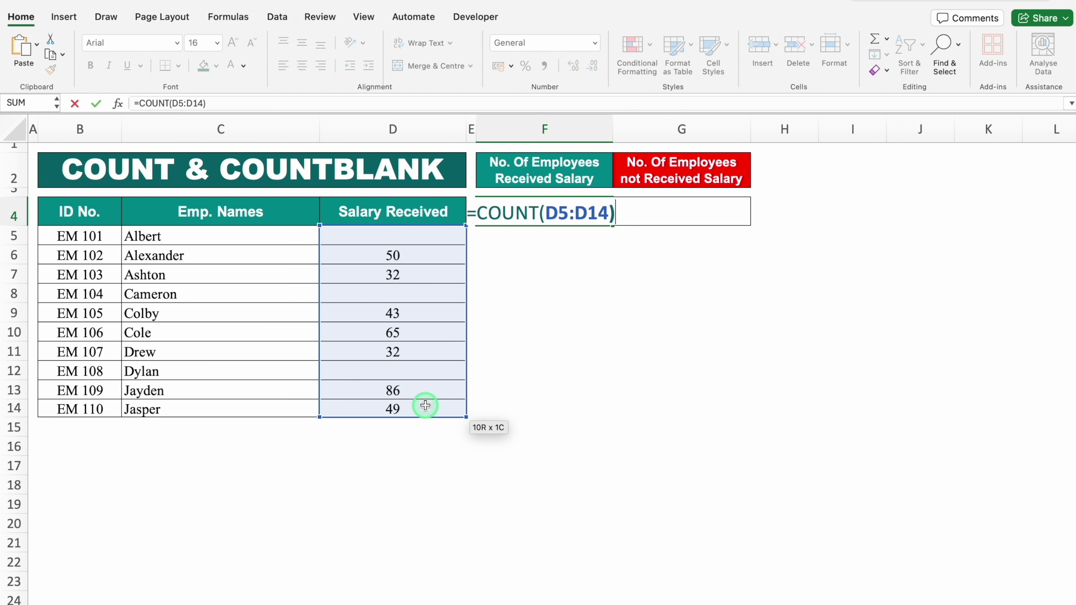
key("Return")
left_click(584, 295)
left_click(557, 213)
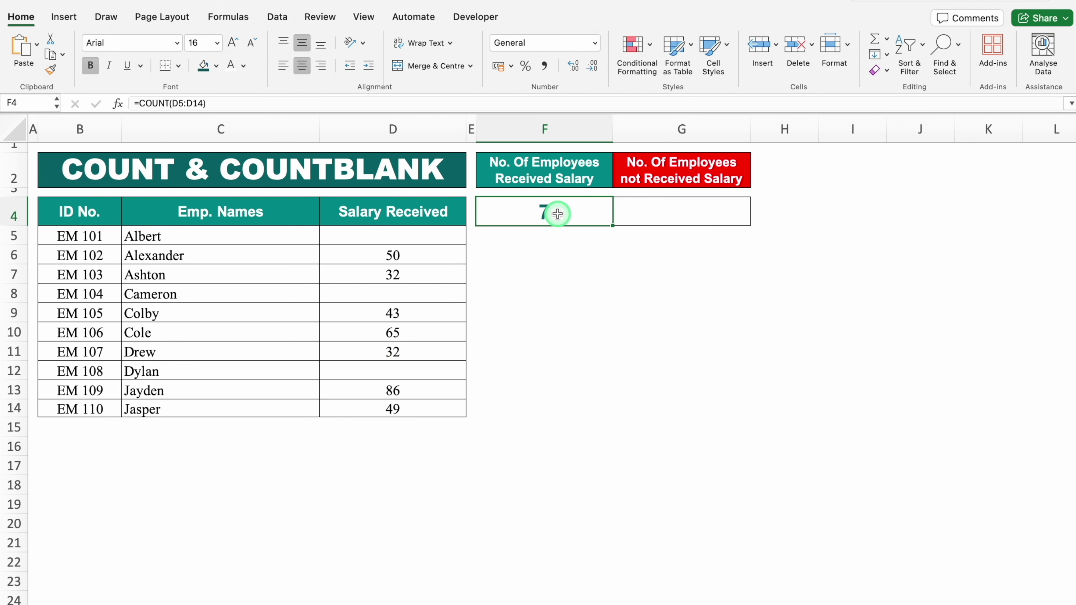
Step: Enter =COUNTBLANK(D5:D14) in G4 to count the employees who have not received their salary
left_click(660, 204)
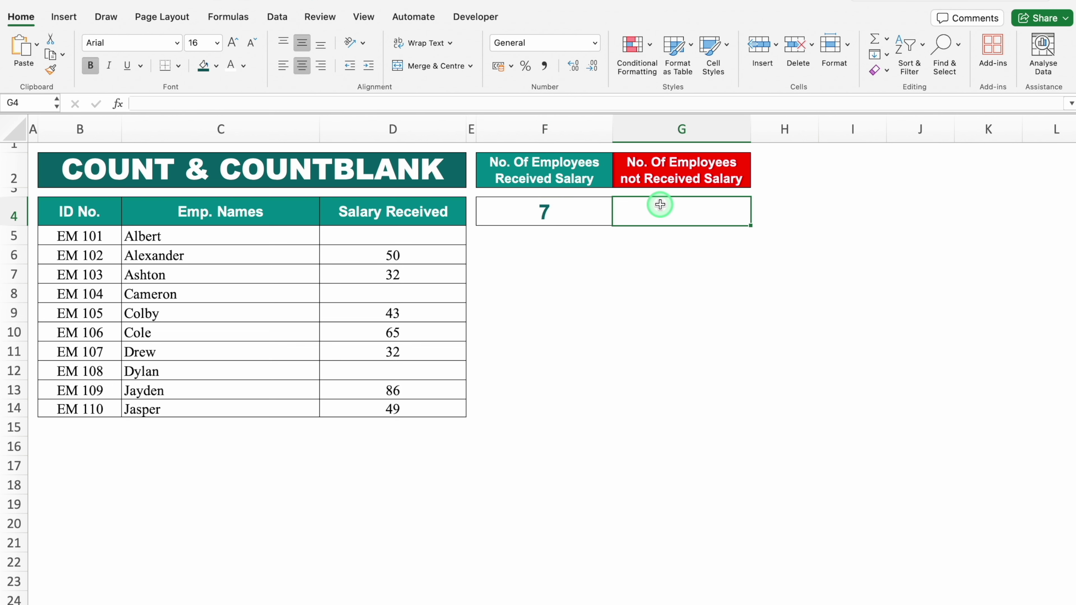
type("=")
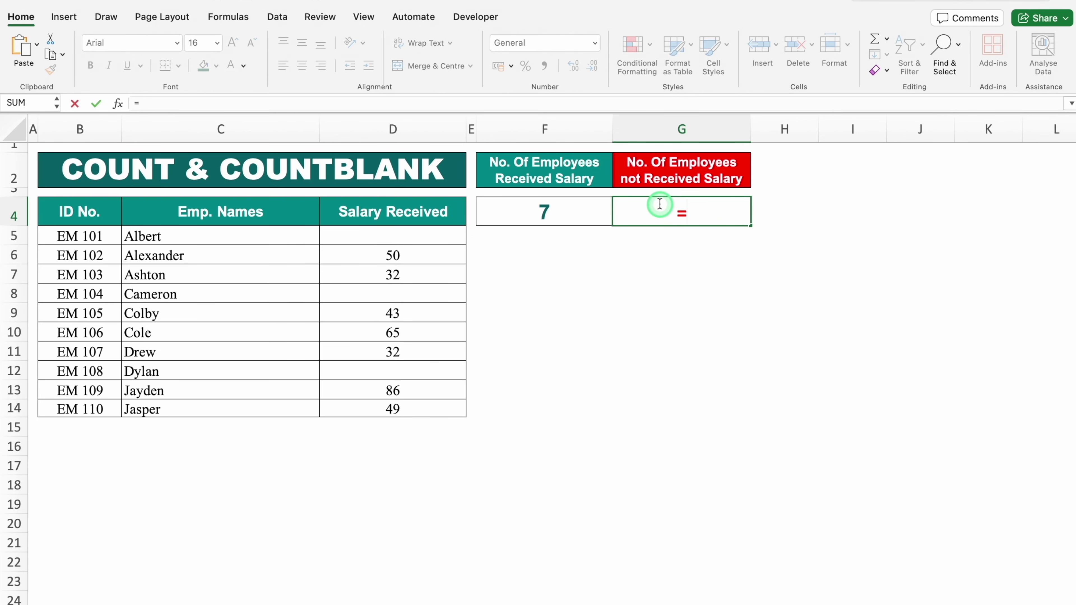
type("count")
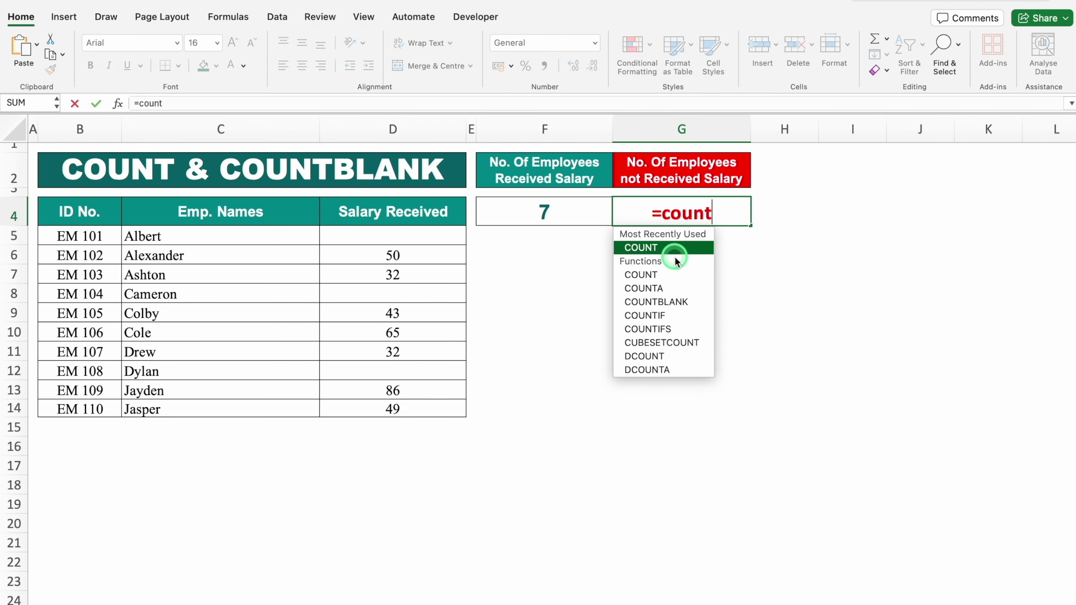
double_click(687, 305)
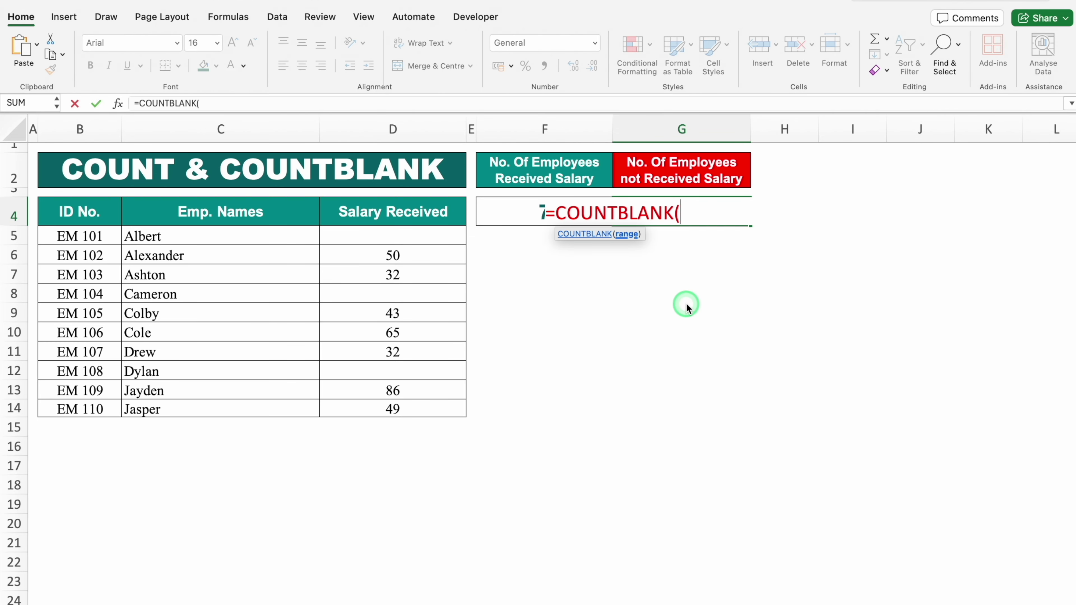
left_click(451, 238)
left_click_drag(451, 251, 439, 403)
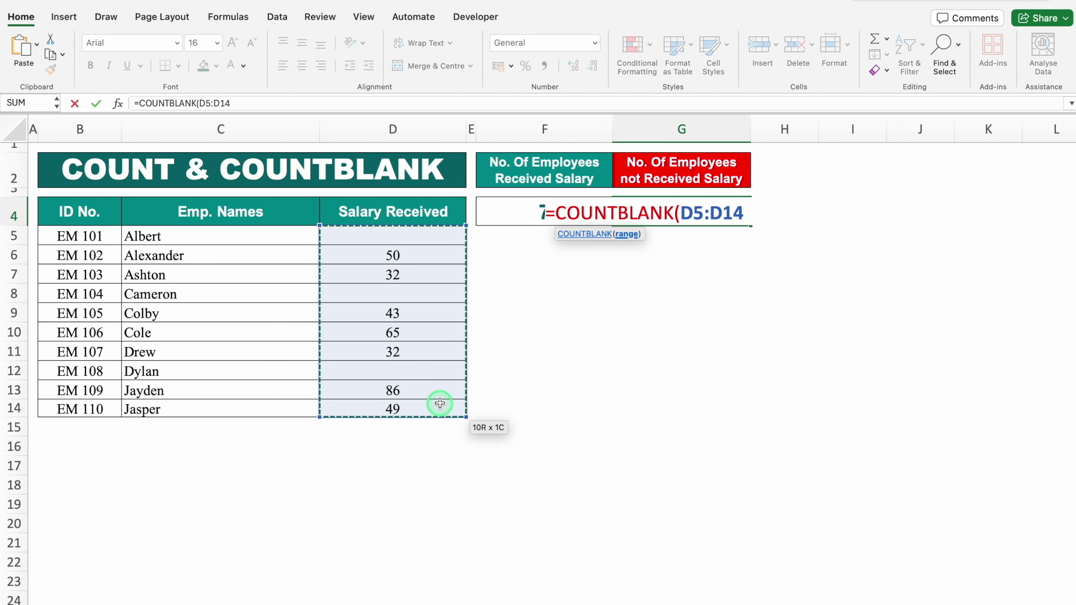
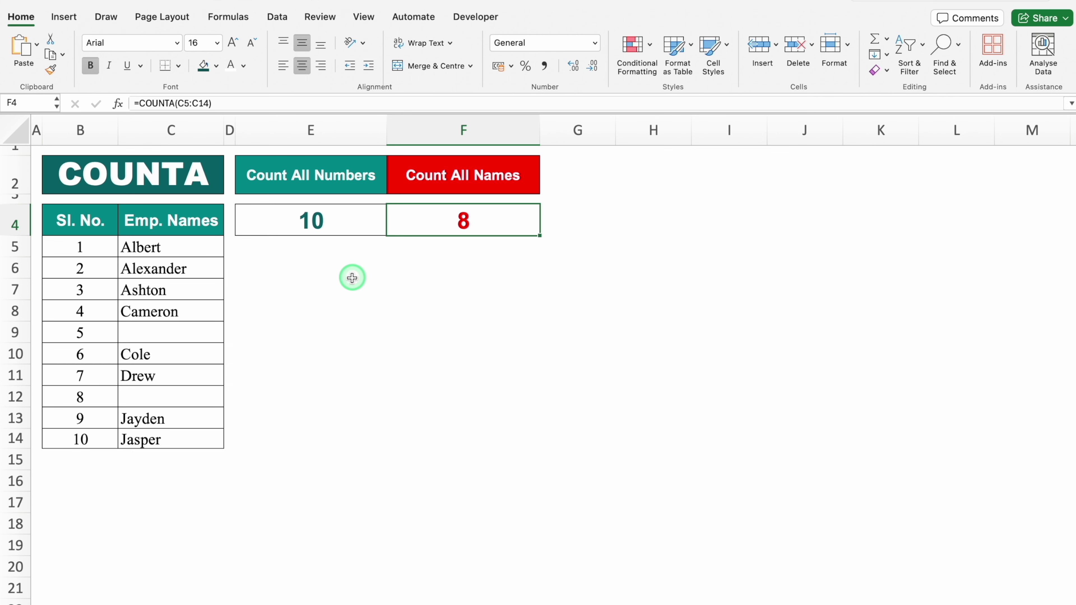
Step: On the COUNTA sheet, enter =COUNT(B5:B14) in E5 to count the serial numbers, and centre the cell
left_click(305, 256)
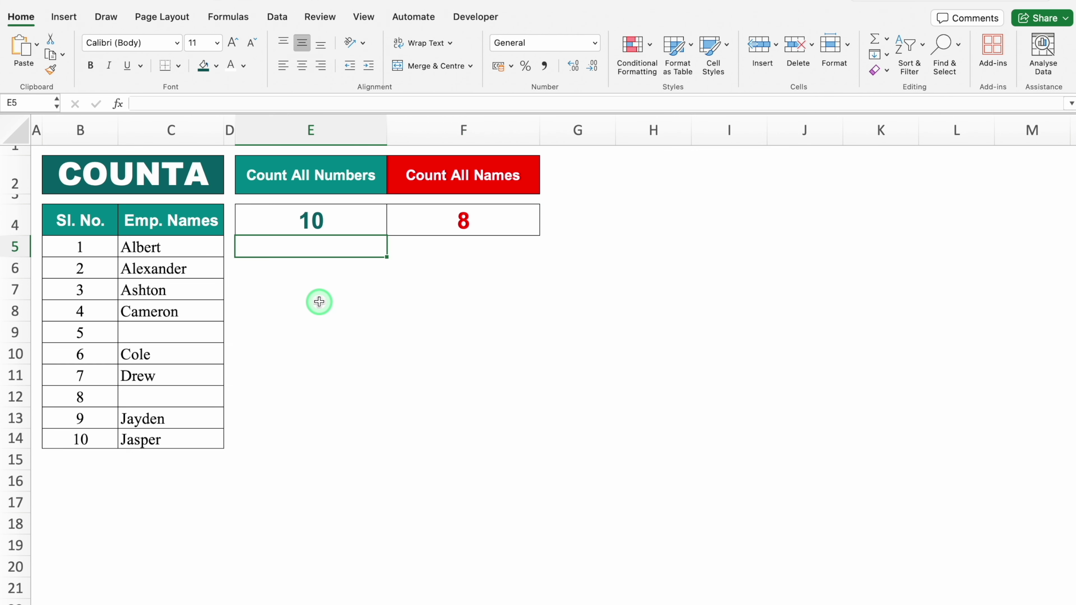
type("=")
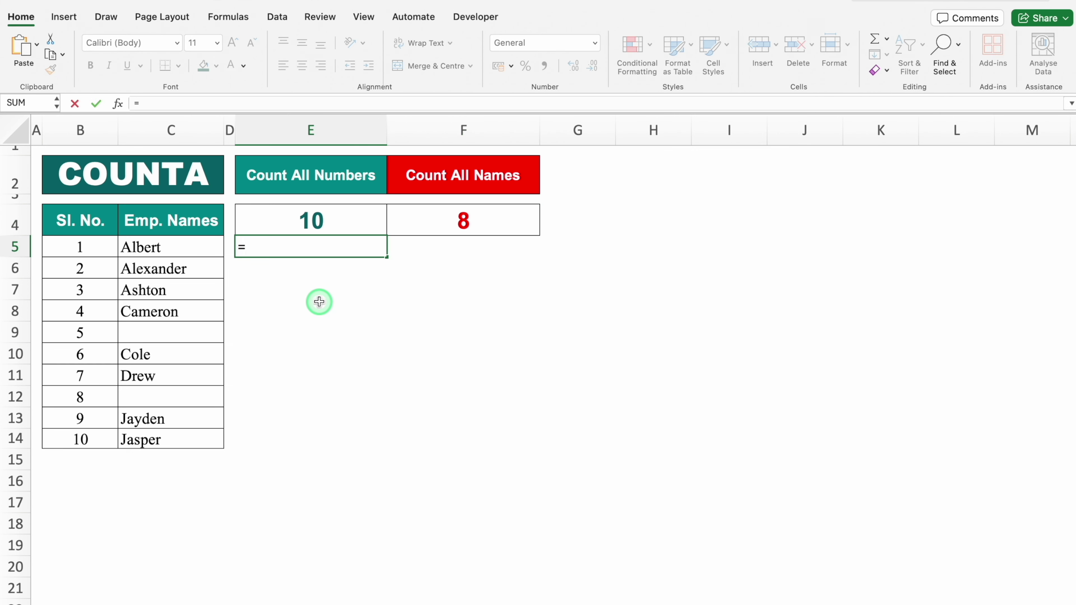
type("count")
double_click(297, 279)
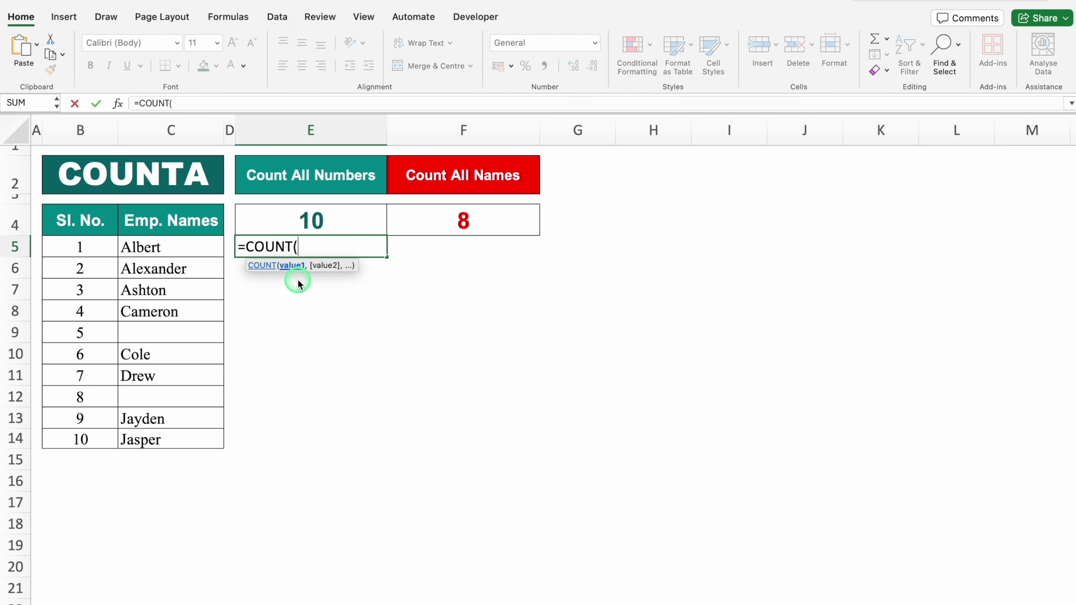
left_click_drag(101, 246, 101, 435)
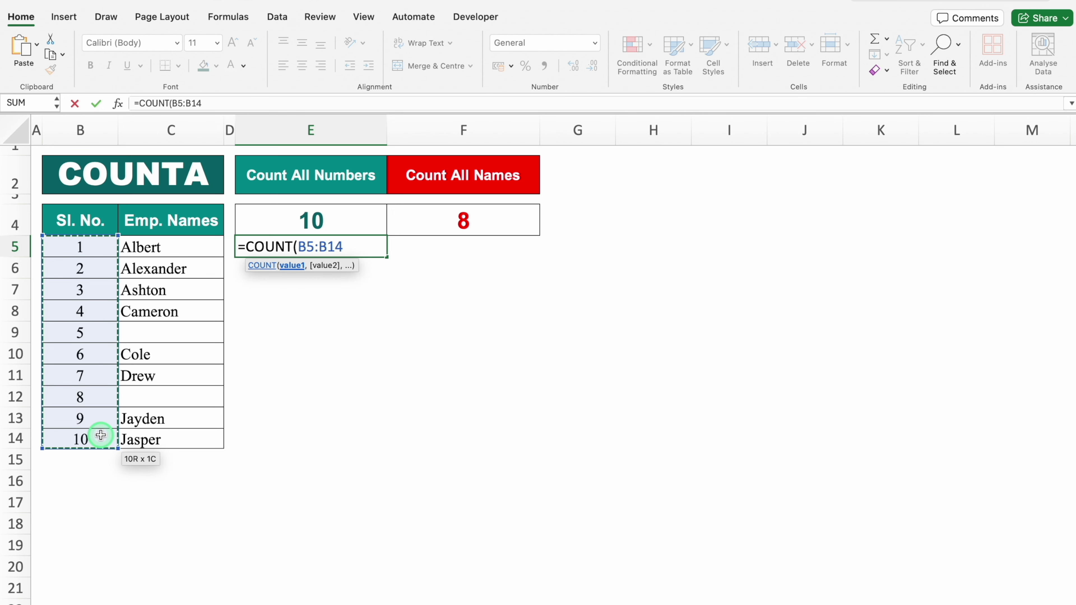
type(")")
key("Return")
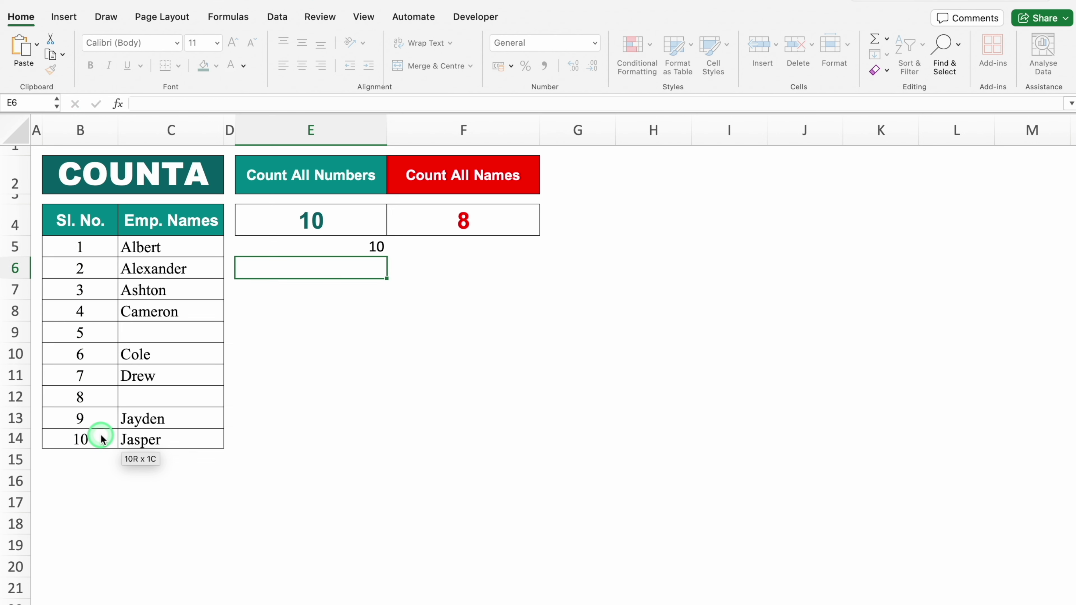
left_click(335, 248)
left_click(301, 65)
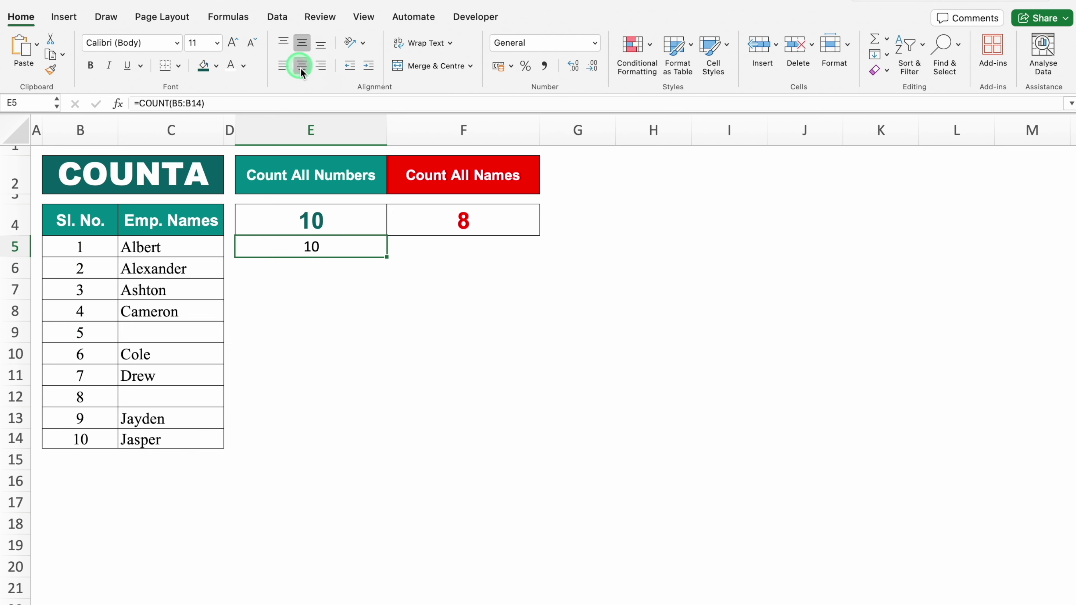
Step: Enter =COUNT(C5:C14) in F5 to try COUNT on the employee names, centre the cell, and compare with the row above
left_click(417, 252)
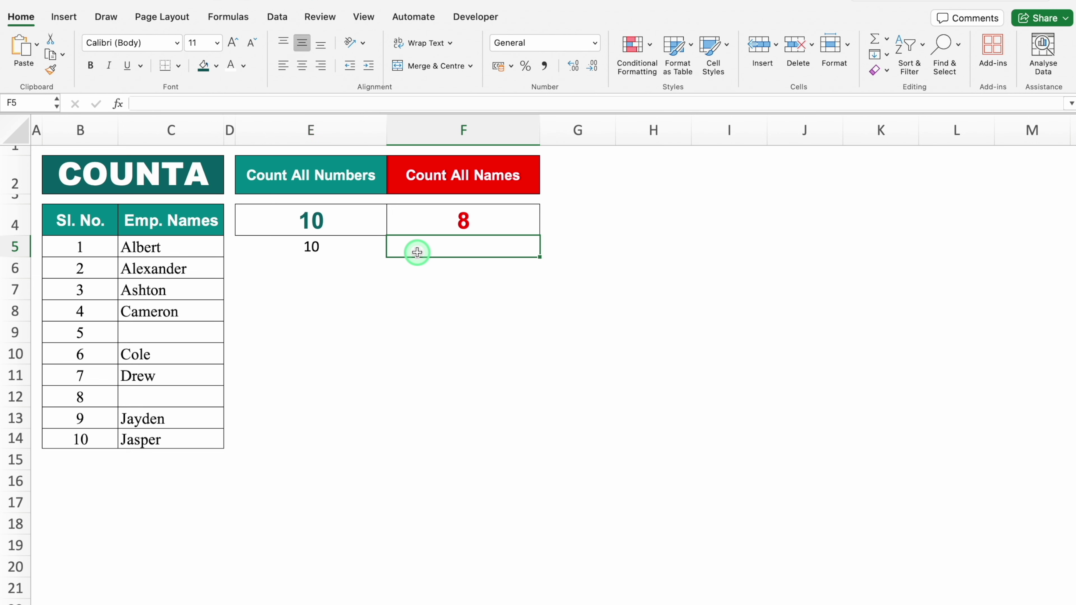
type("=")
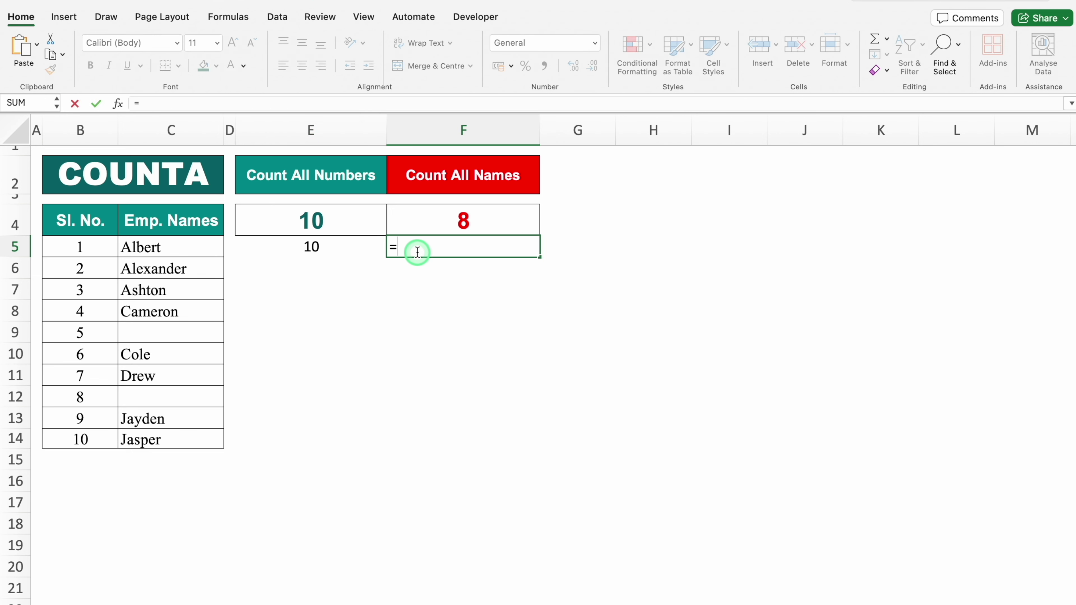
type("count")
double_click(439, 280)
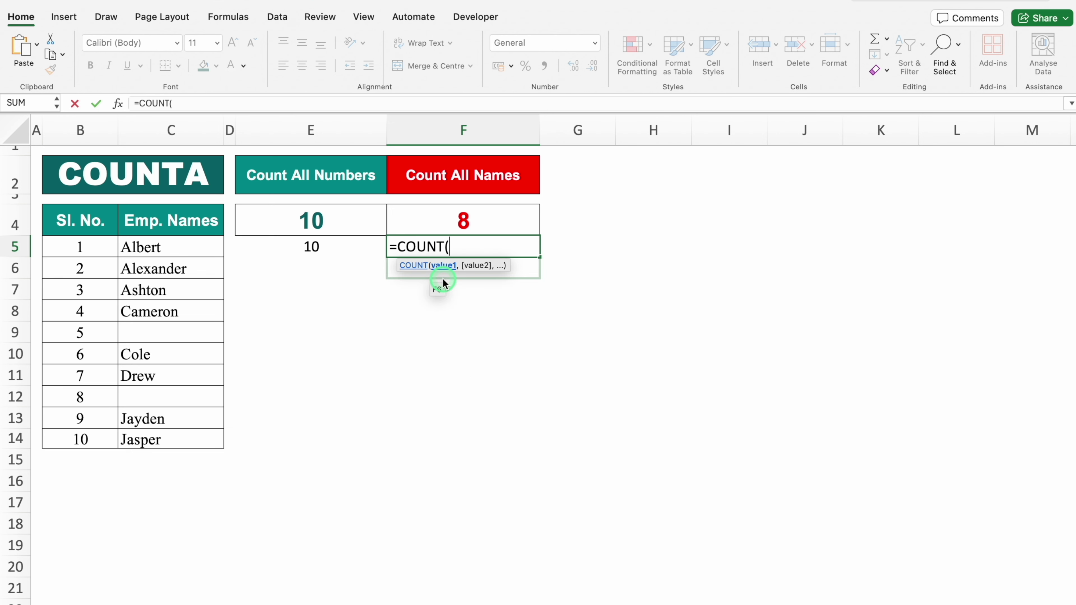
left_click_drag(199, 248, 200, 434)
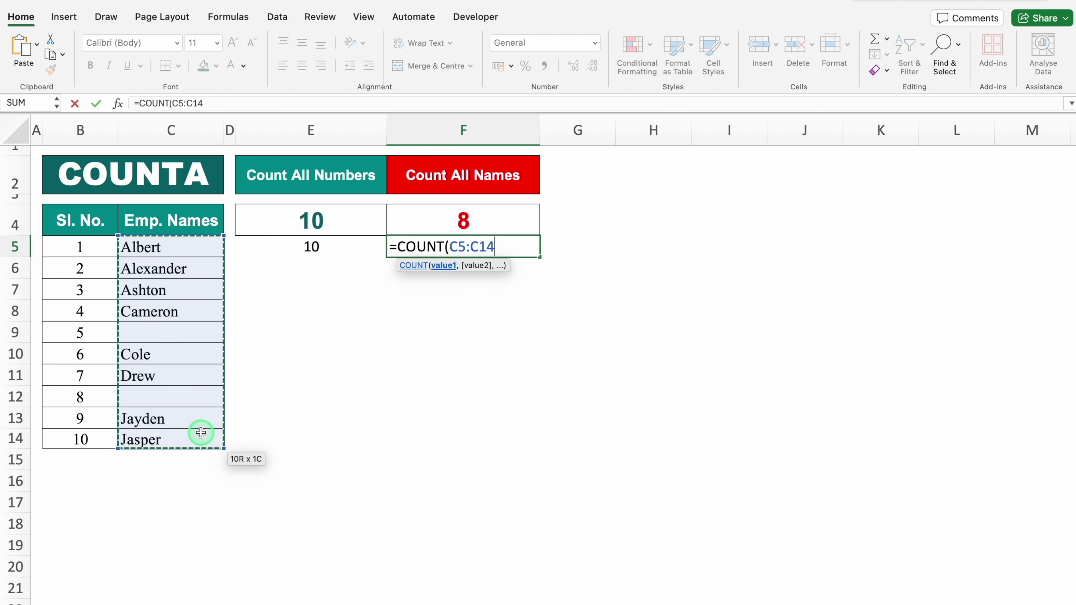
type(")")
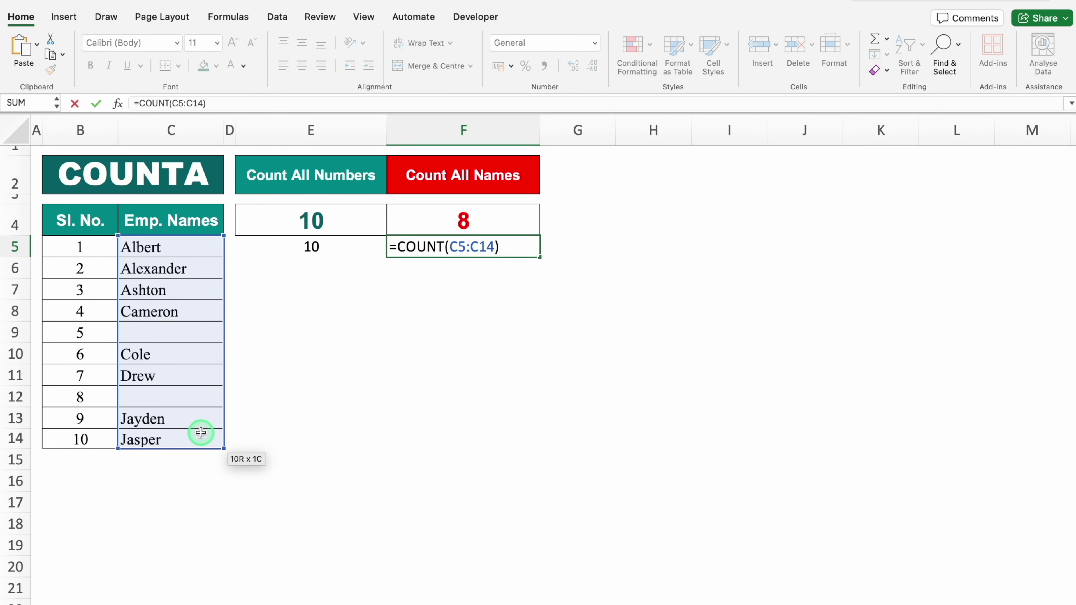
key("Return")
left_click(465, 247)
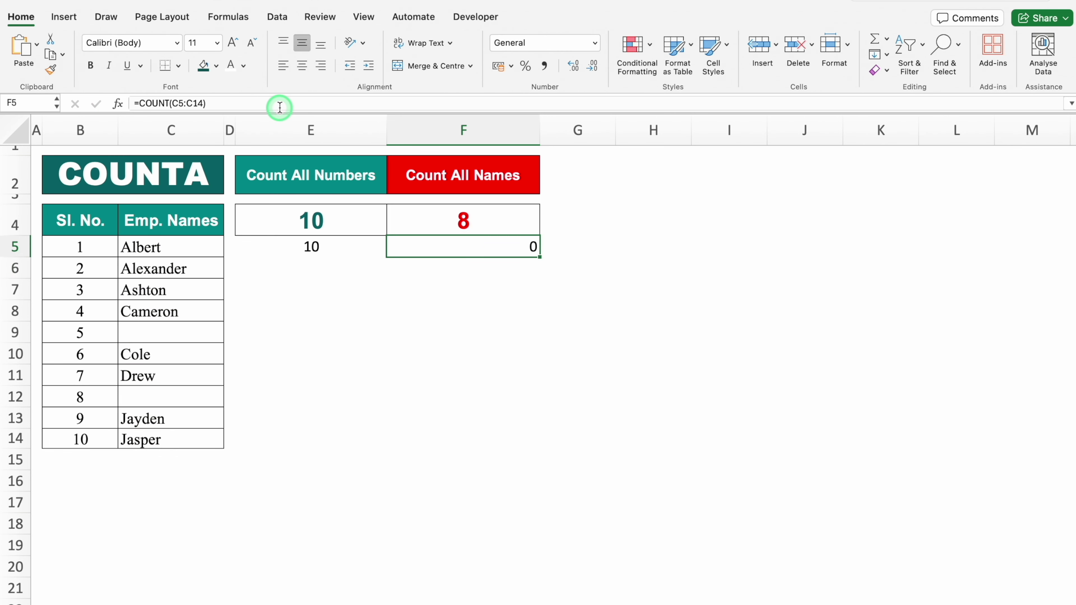
left_click(301, 66)
left_click(435, 319)
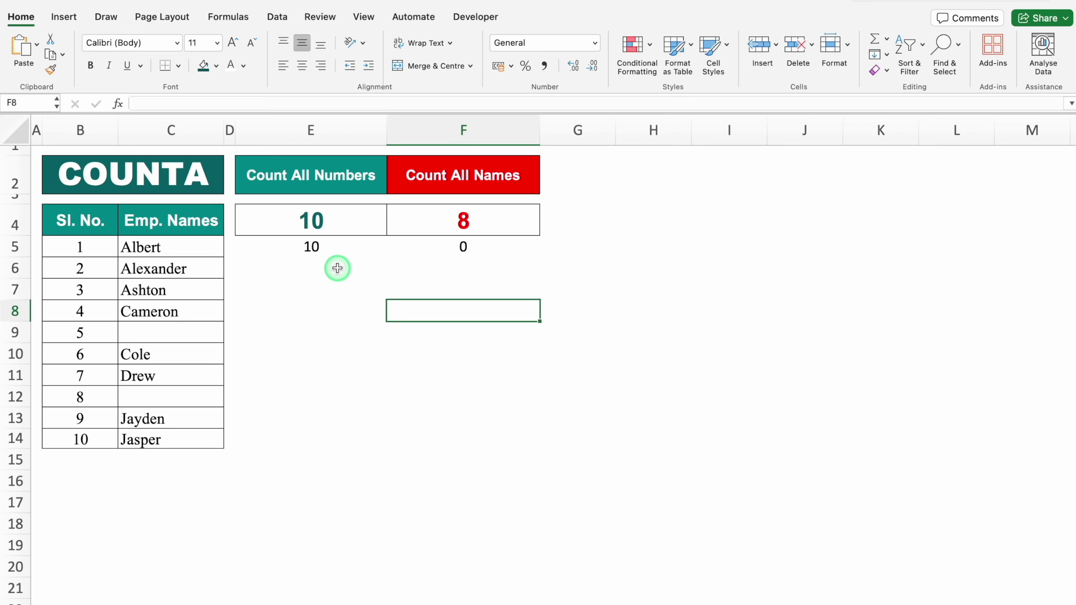
left_click(329, 225)
left_click(403, 225)
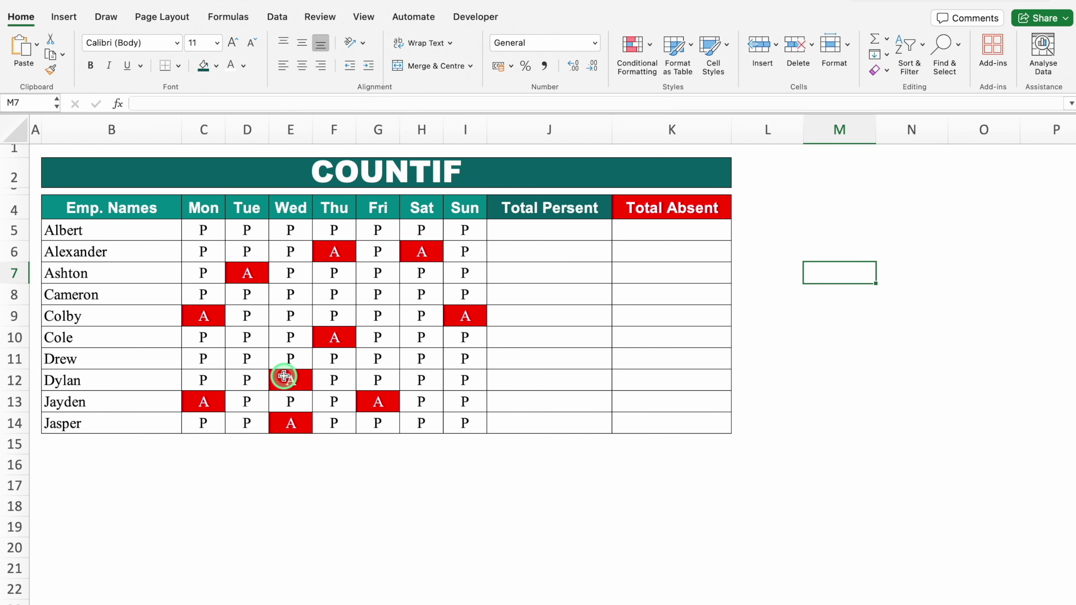
Step: On the COUNTIF sheet, enter =COUNTIF(C5:I5,"P") in J5 and fill it down to J14 to count each employee's present days
left_click(534, 236)
left_click(671, 233)
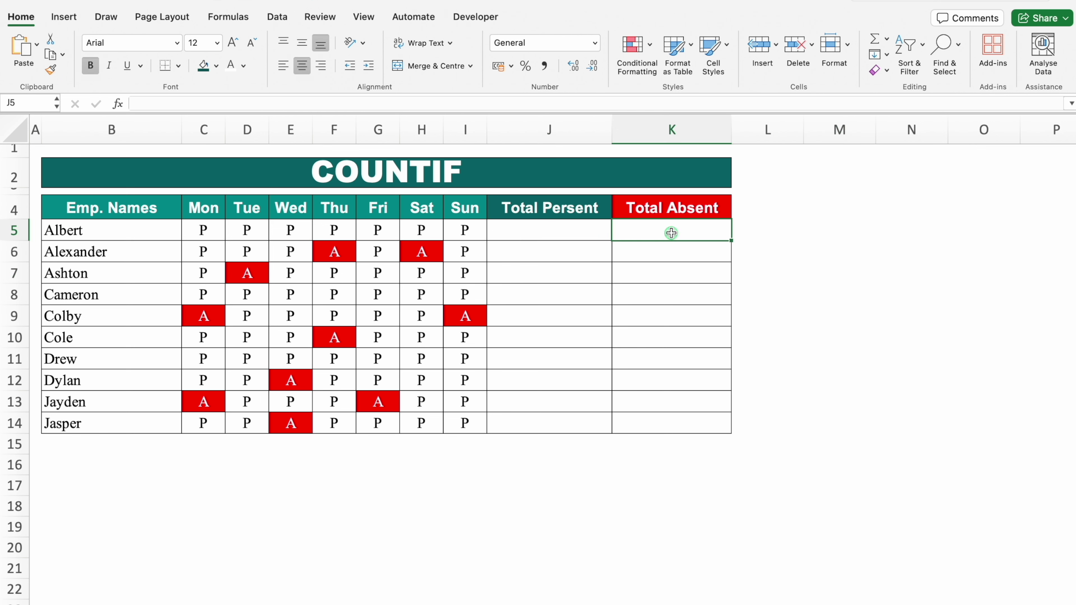
left_click(534, 233)
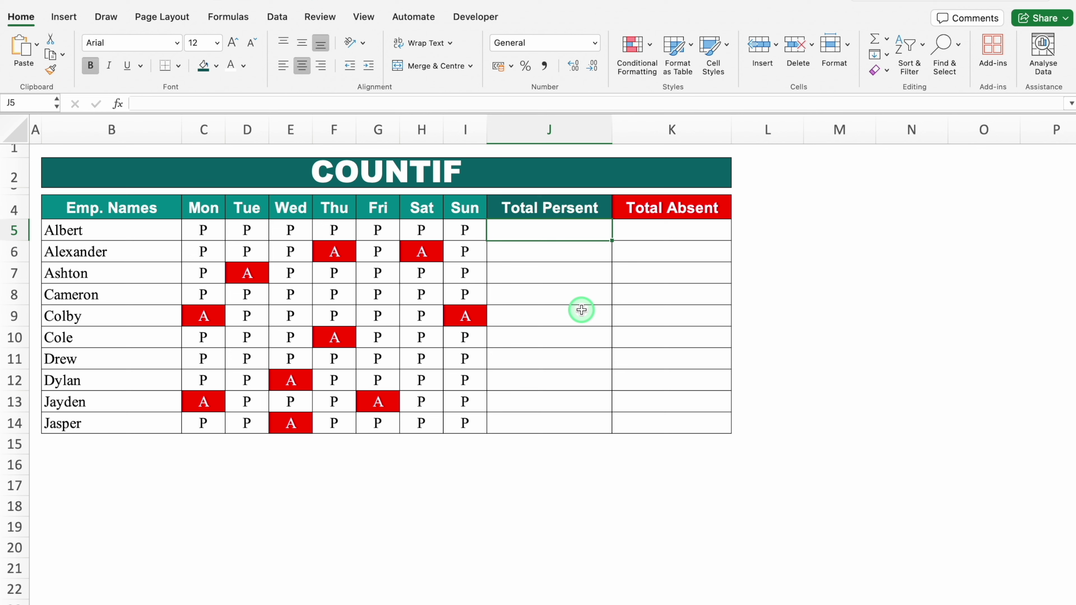
type("=")
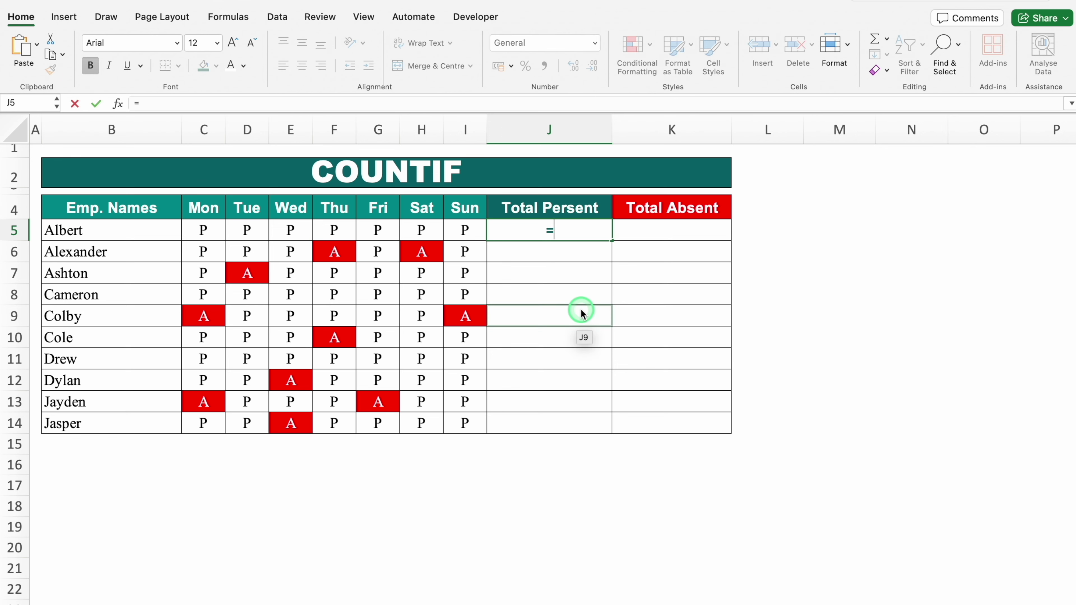
type("co")
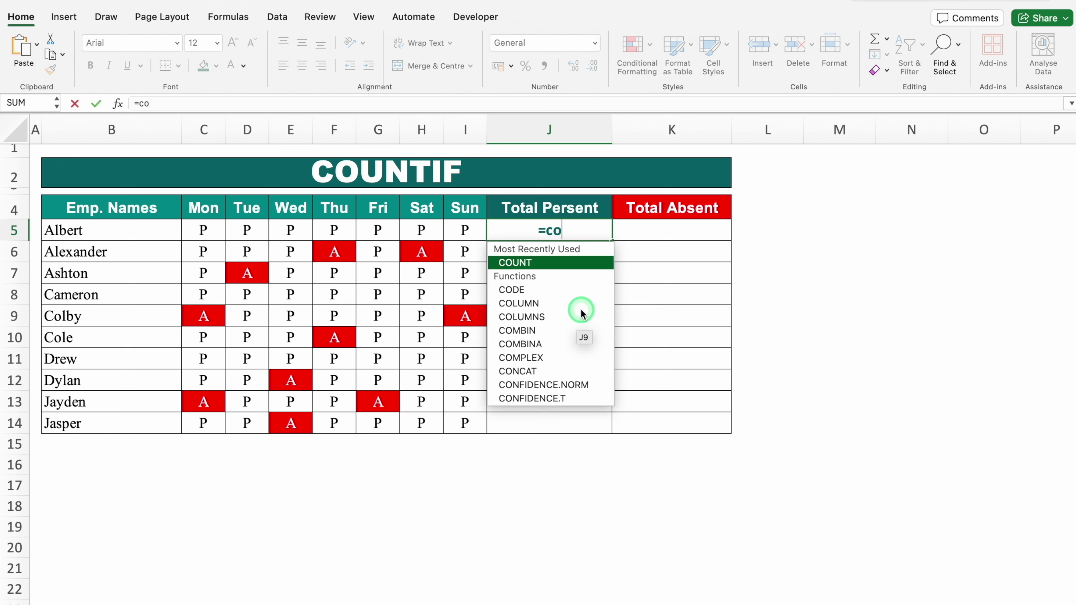
type("untif")
double_click(543, 262)
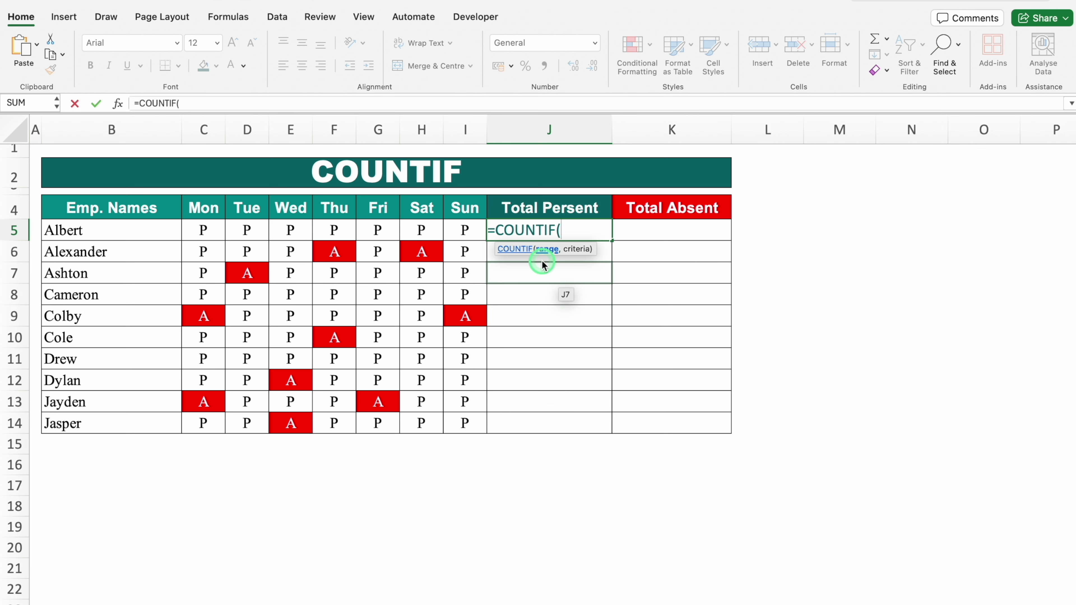
left_click(204, 230)
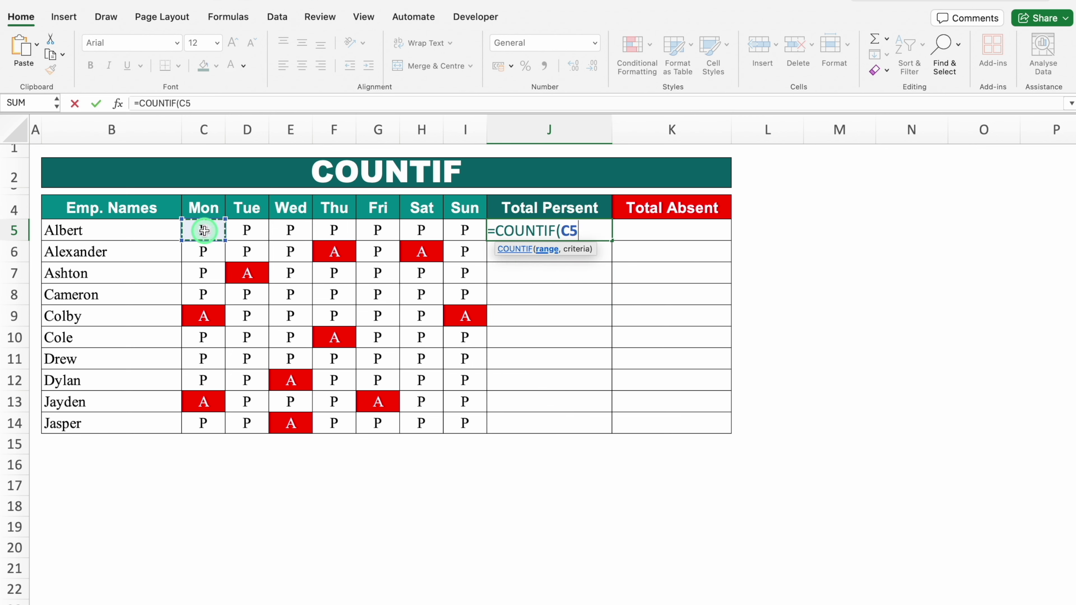
left_click_drag(204, 230, 455, 224)
type(",")
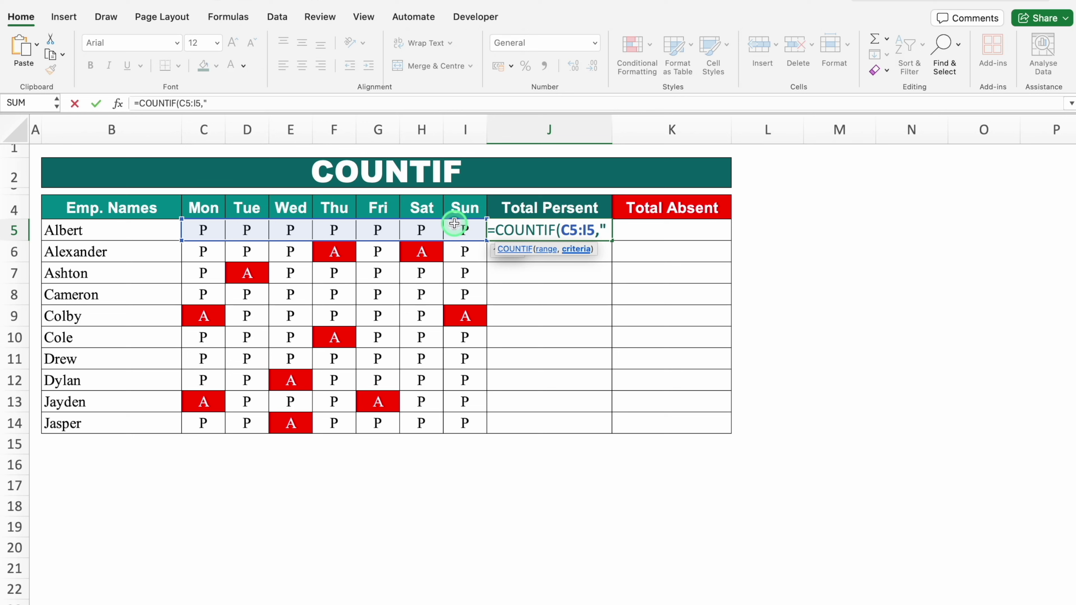
type("\"P")
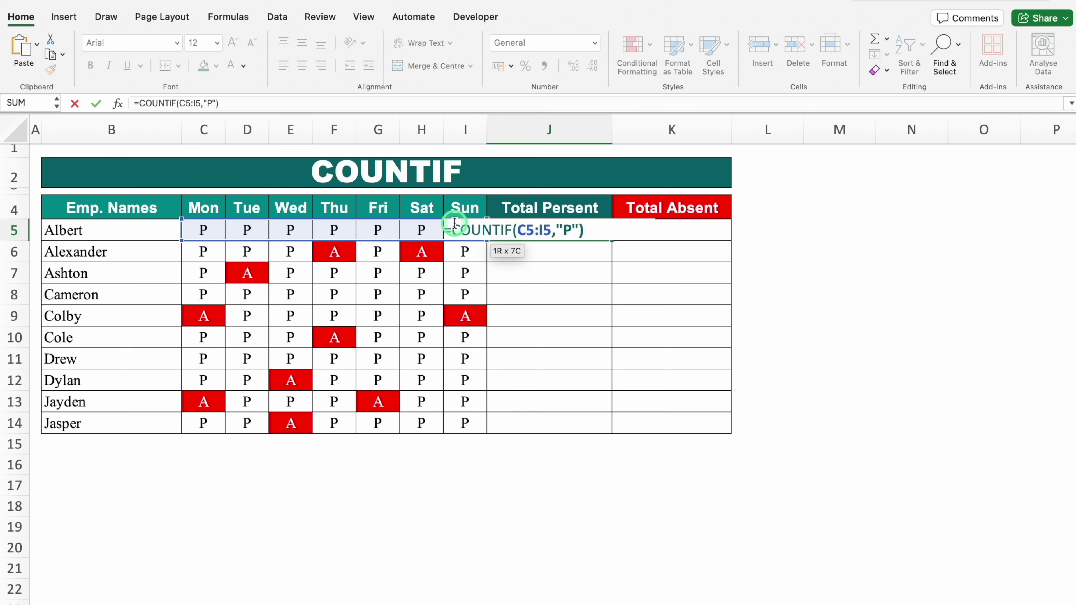
key("Return")
left_click(581, 225)
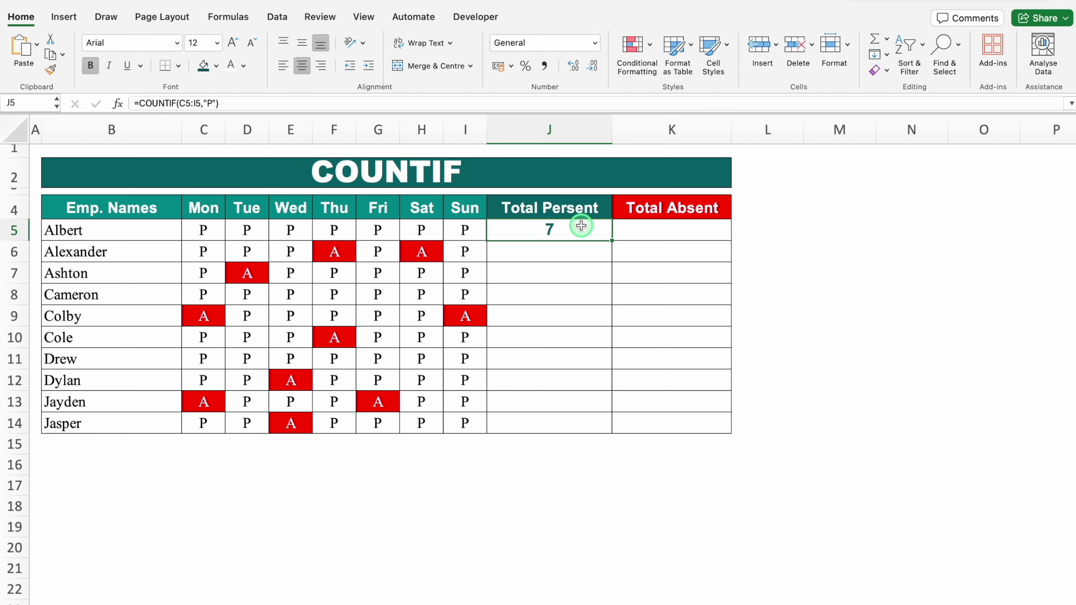
double_click(613, 241)
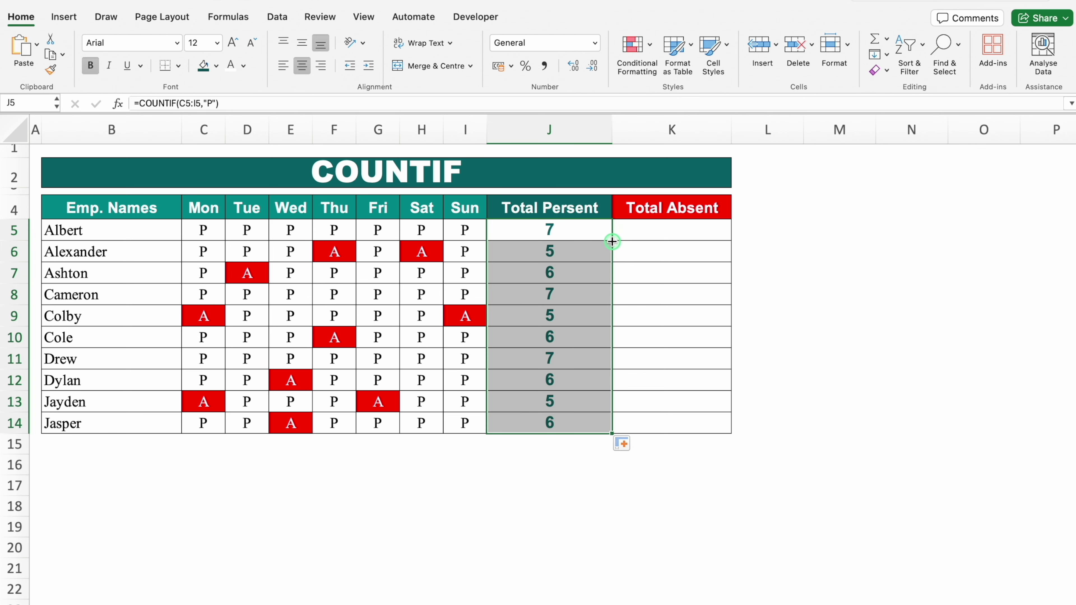
Step: Enter =COUNTIF(C5:I5,"A") in K5 and fill it down to K14 to count each employee's absent days
left_click(639, 231)
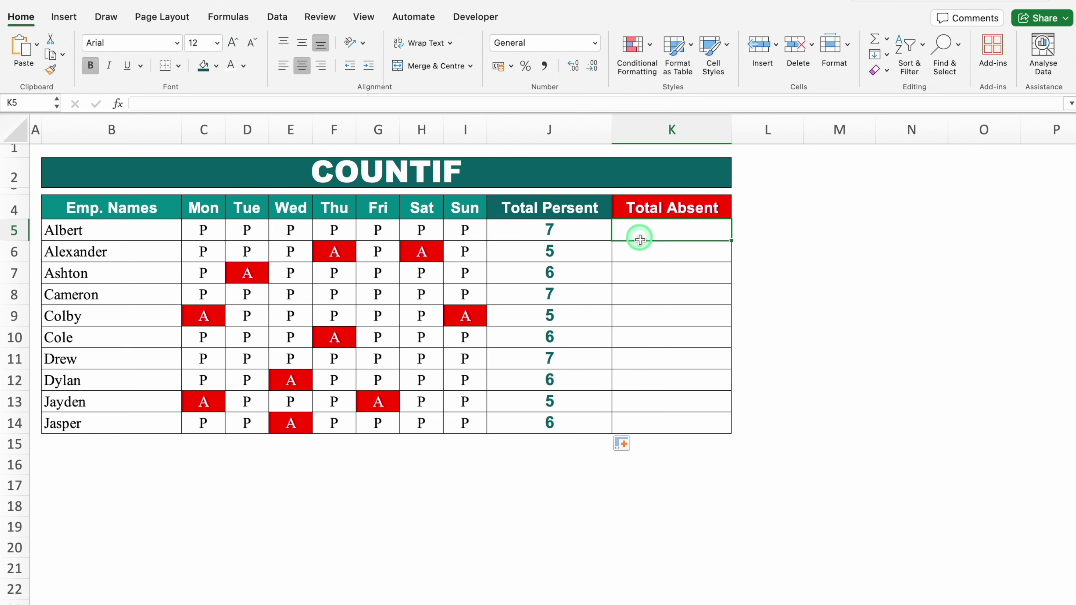
type("=")
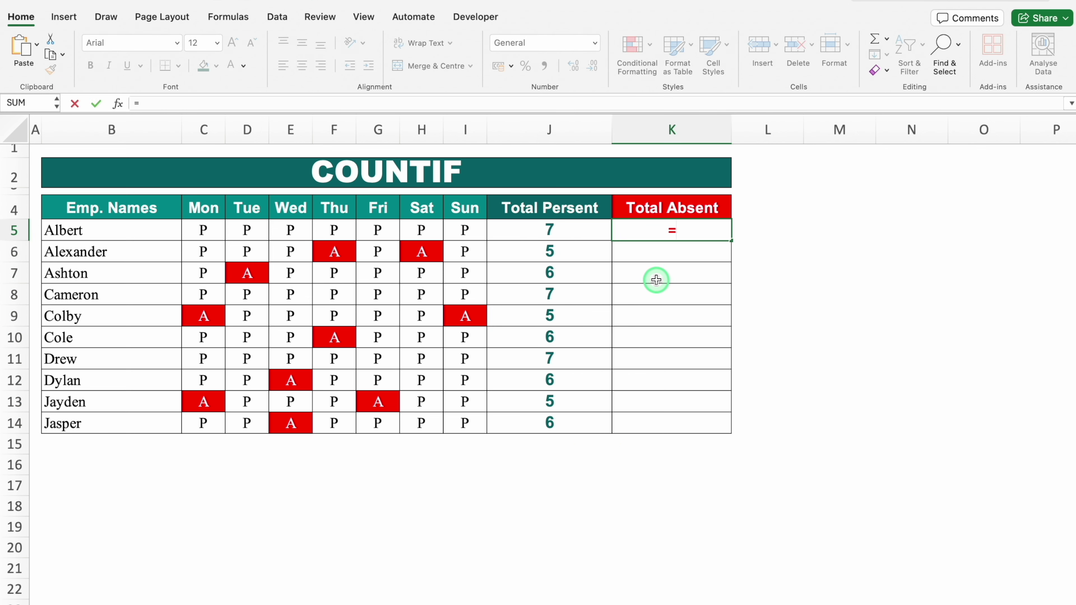
type("COUNTIF(")
left_click(654, 267)
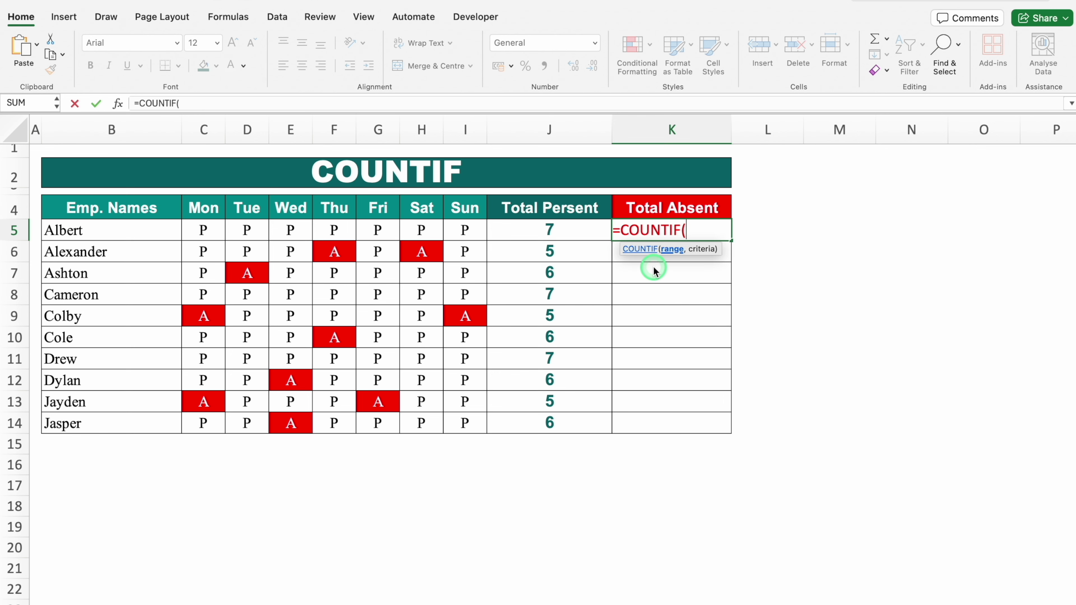
left_click_drag(204, 229, 450, 232)
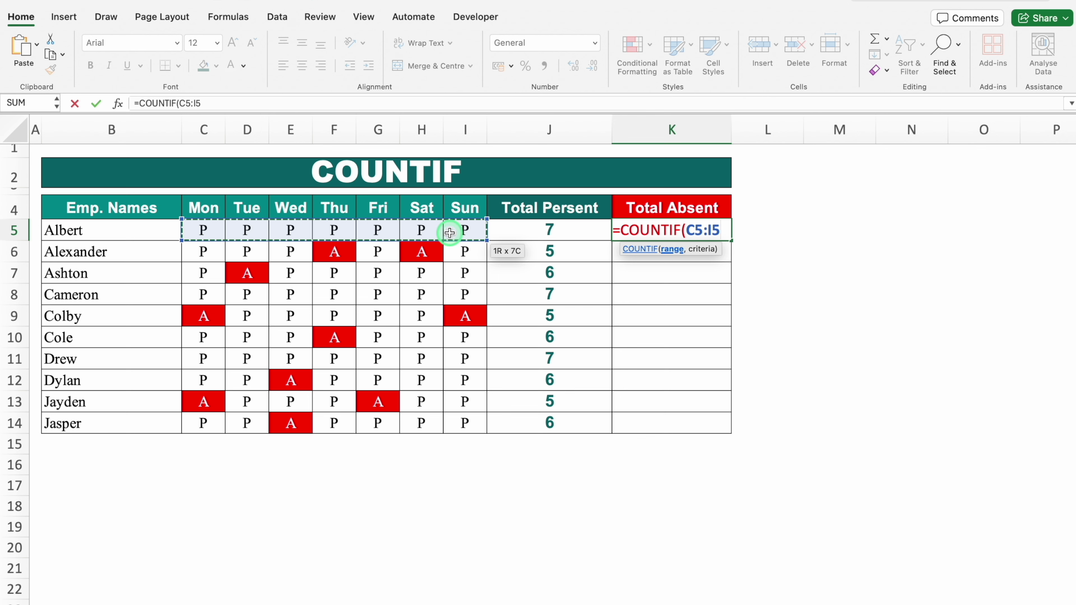
type(",")
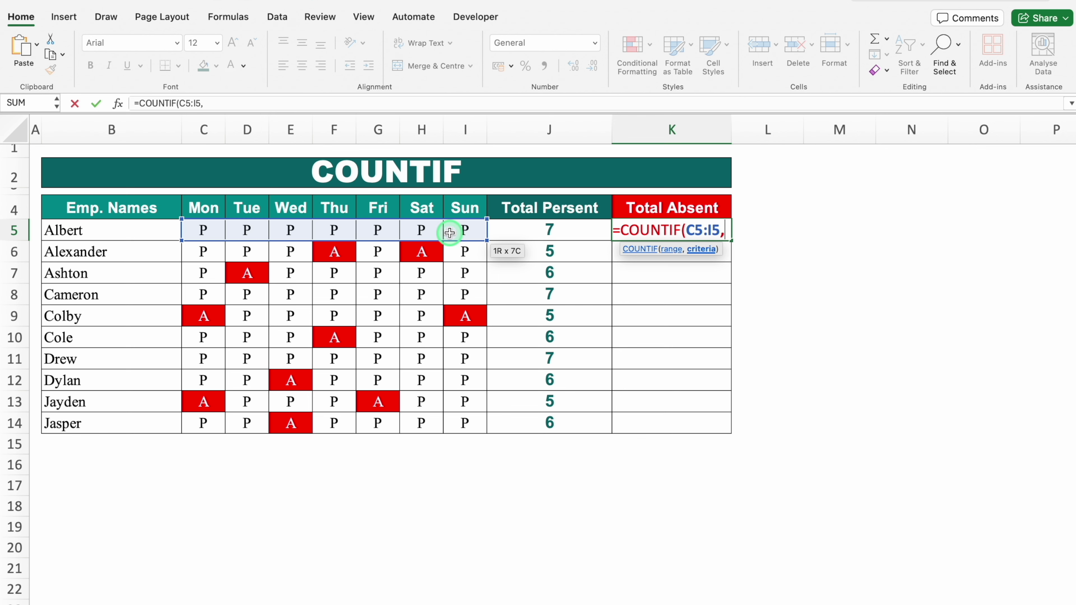
type("\"")
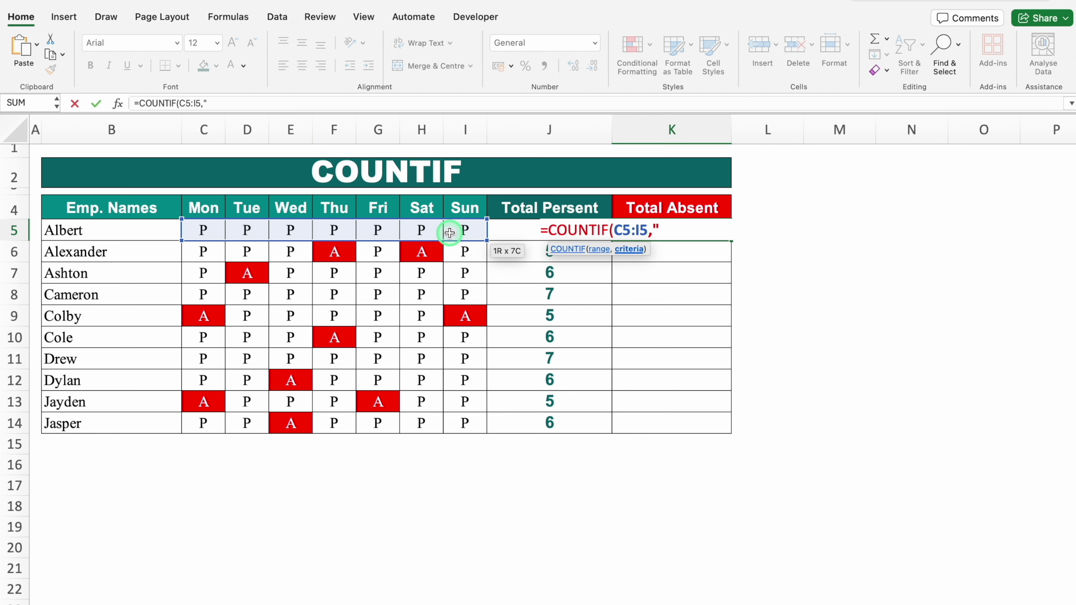
type("A\")")
key("Return")
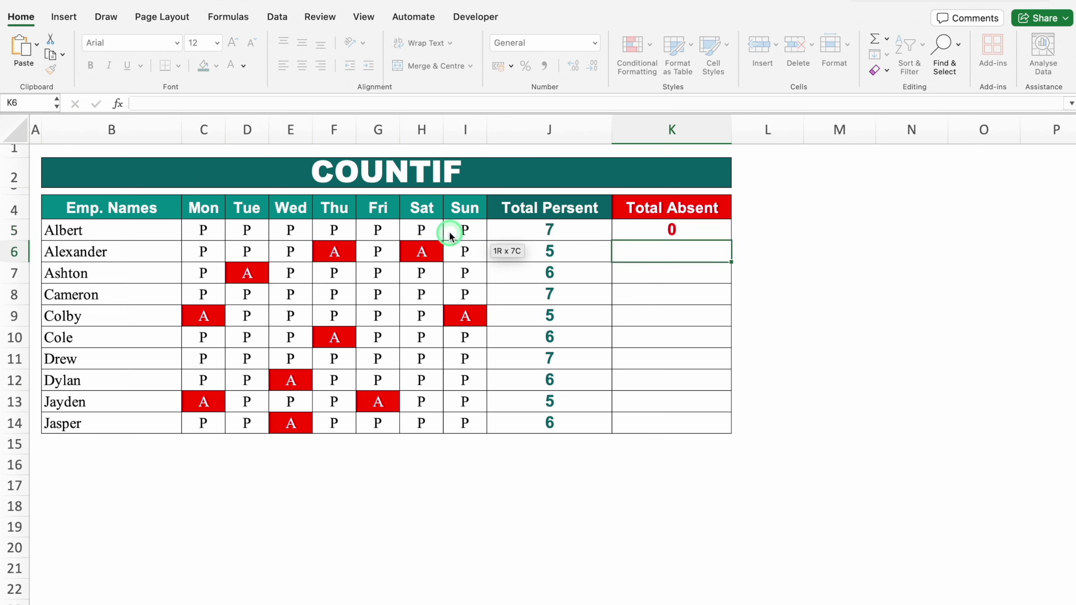
left_click(693, 230)
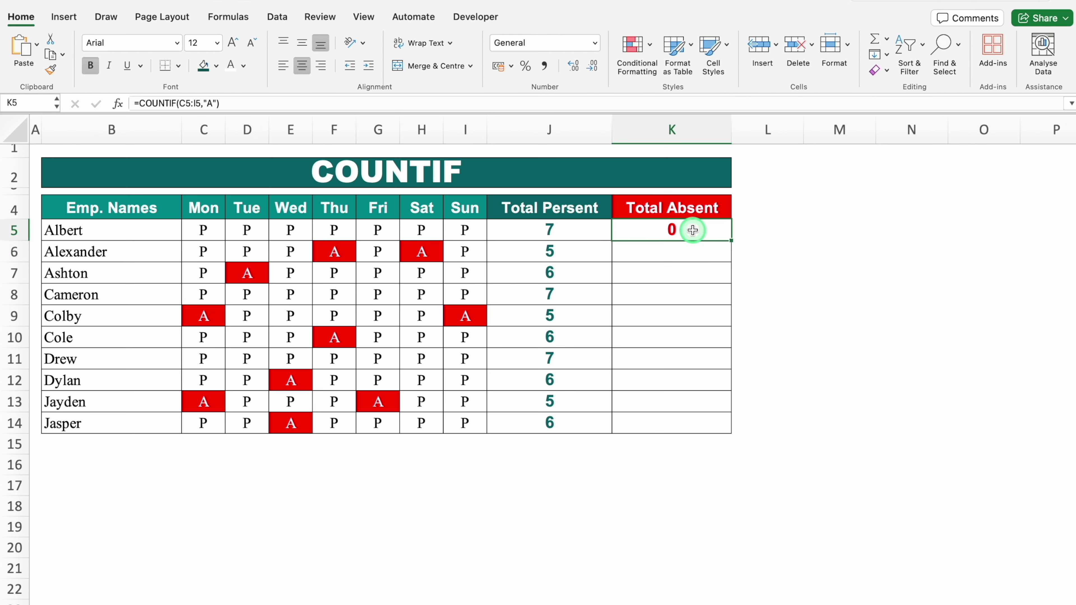
double_click(731, 241)
left_click(781, 230)
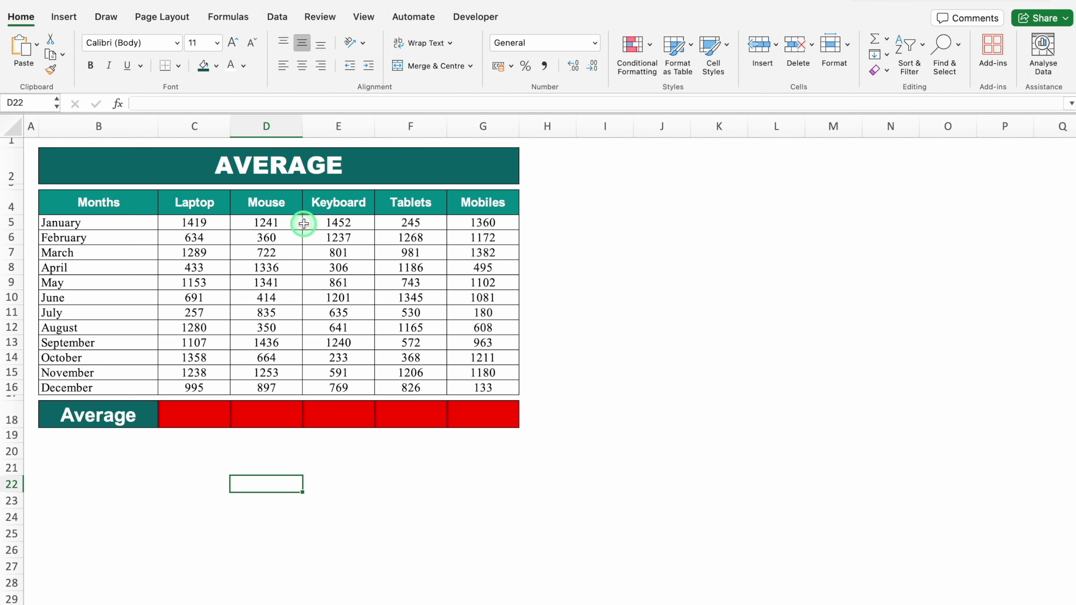
Step: On the AVERAGE sheet, enter =AVERAGE(C5:C16) in C18 to average the monthly laptop figures
left_click(207, 410)
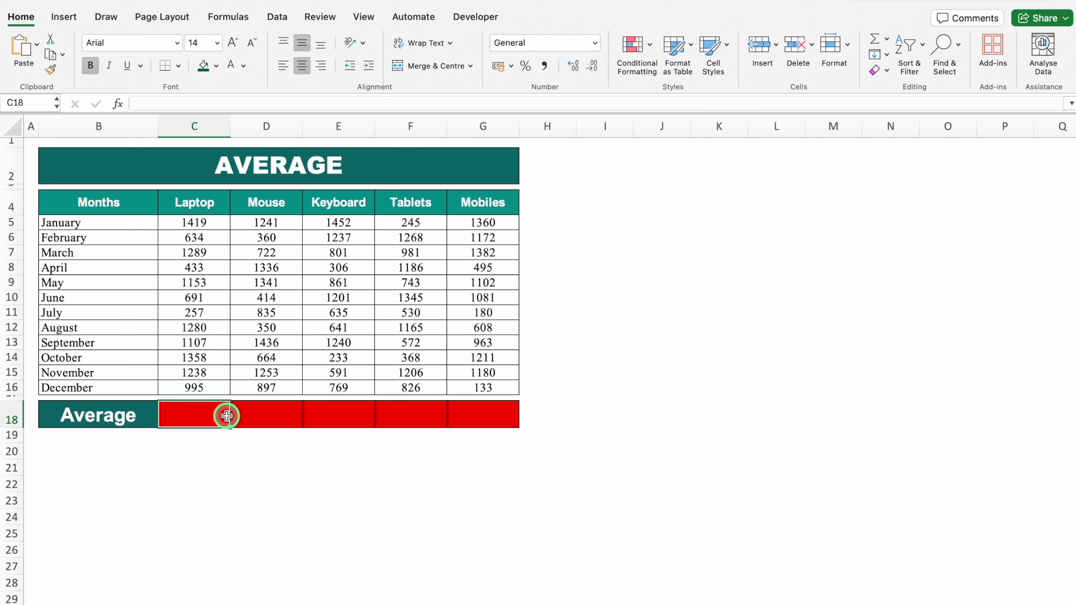
type("=")
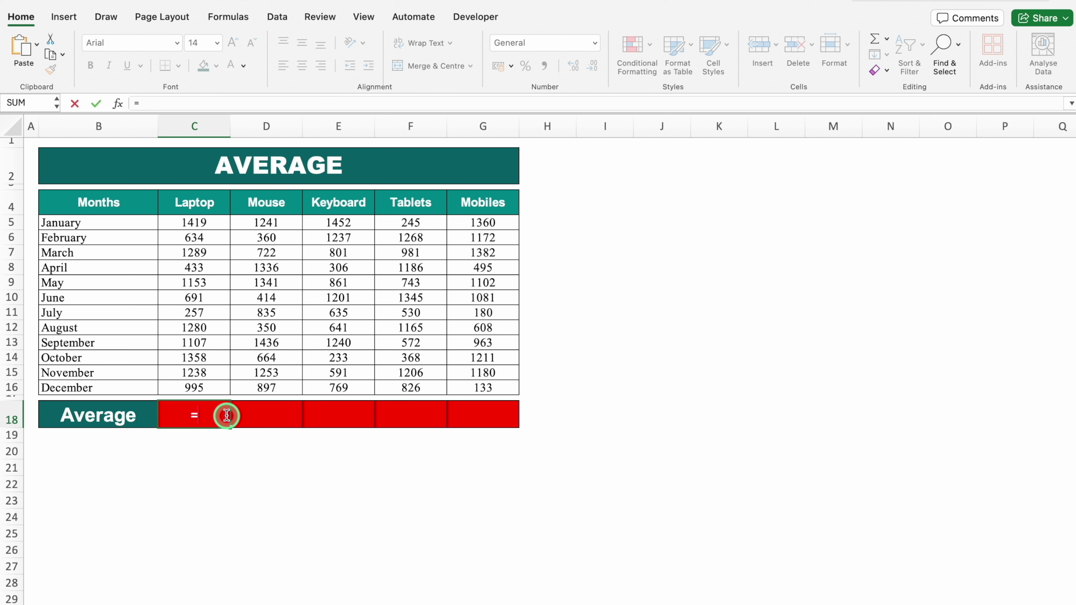
type("Average")
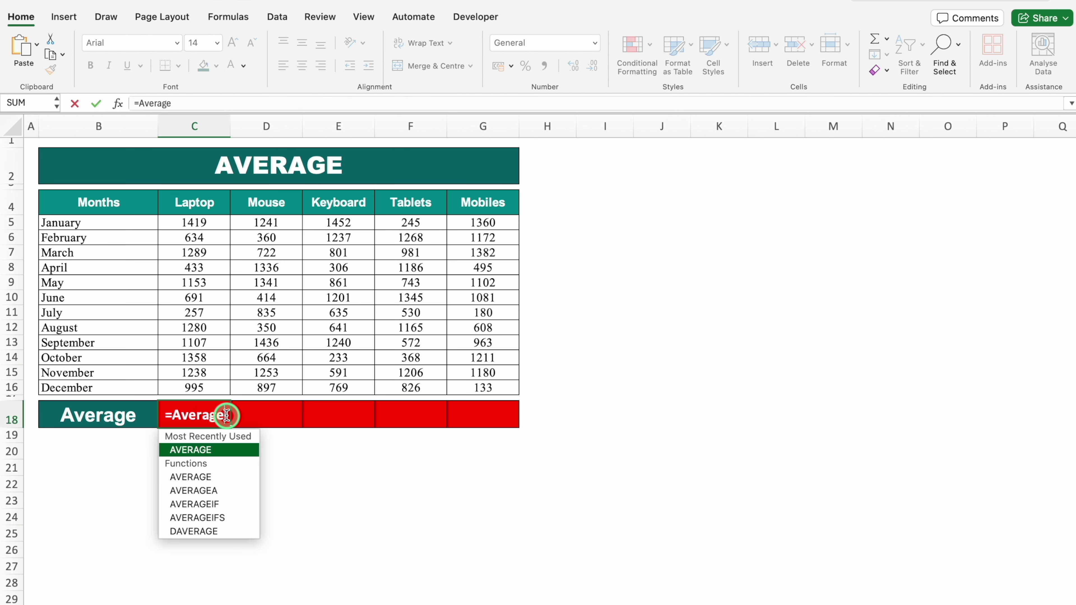
double_click(208, 449)
left_click(217, 223)
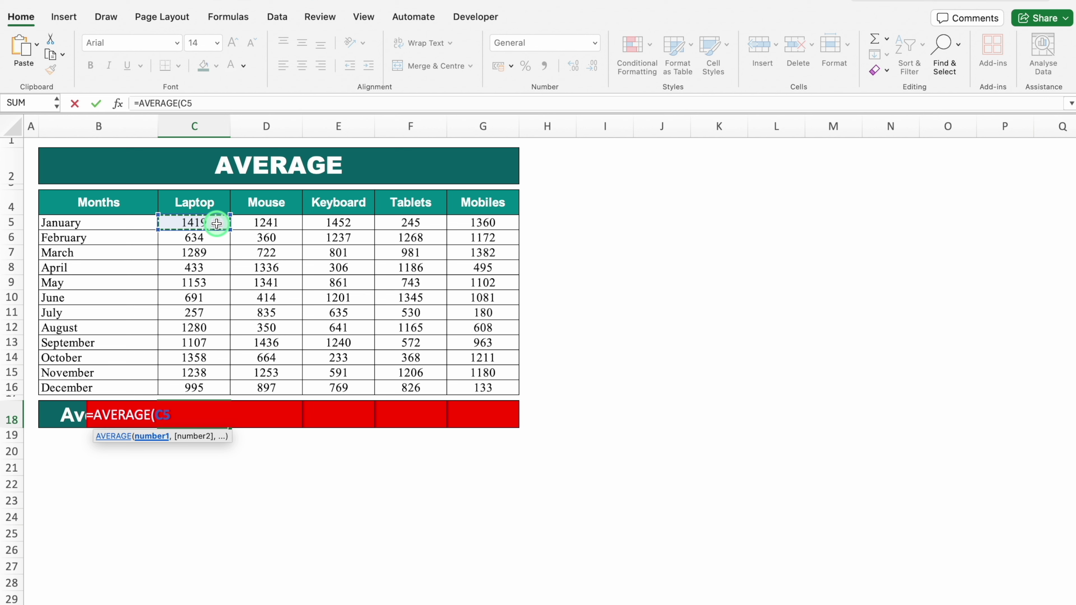
key("shift+Down")
key("shift+Down")
key("shift+Down")
key("shift+Down")
key("shift+Down")
key("shift+Down")
key("shift+Down")
key("shift+Down")
key("shift+Down")
key("shift+Down")
key("shift+Down")
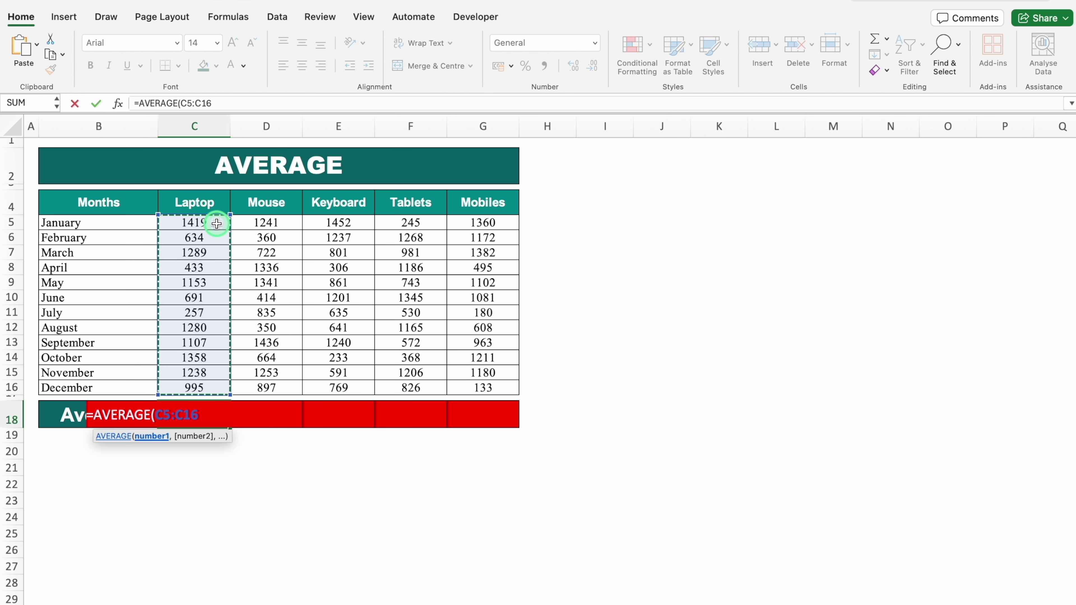
type(")")
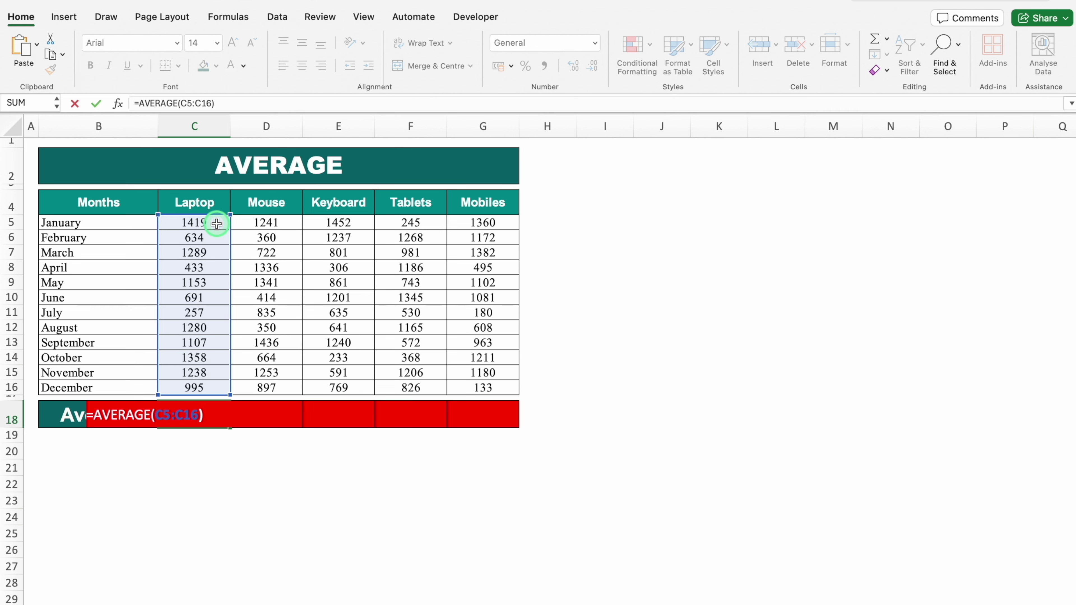
key("Return")
Step: Fill the average formula from C18 across to G18 for the Mouse, Keyboard, Tablets and Mobiles columns
left_click(208, 414)
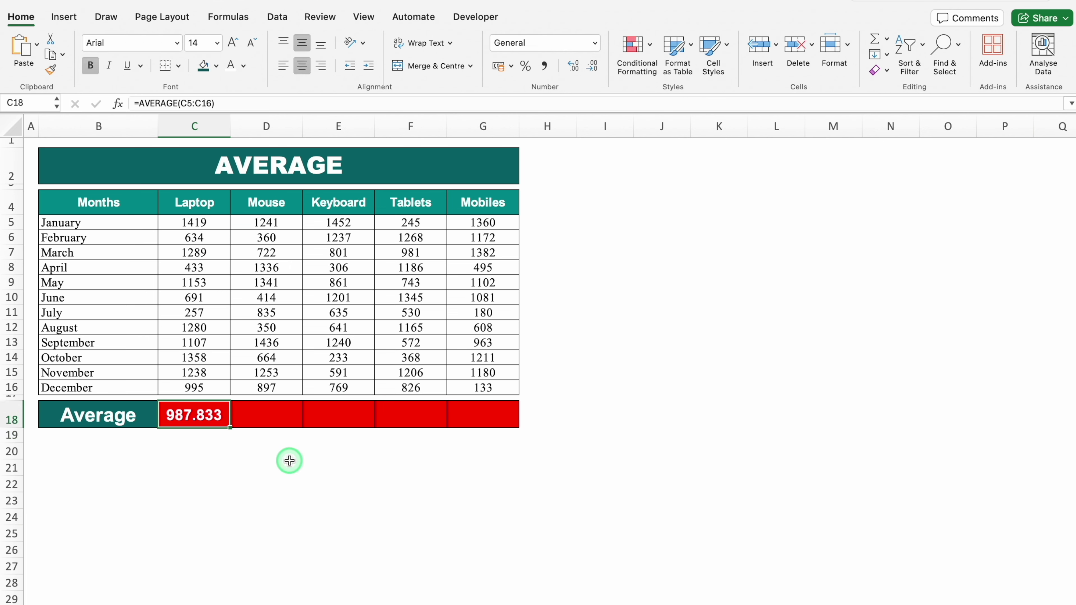
left_click_drag(230, 428, 508, 420)
left_click(469, 482)
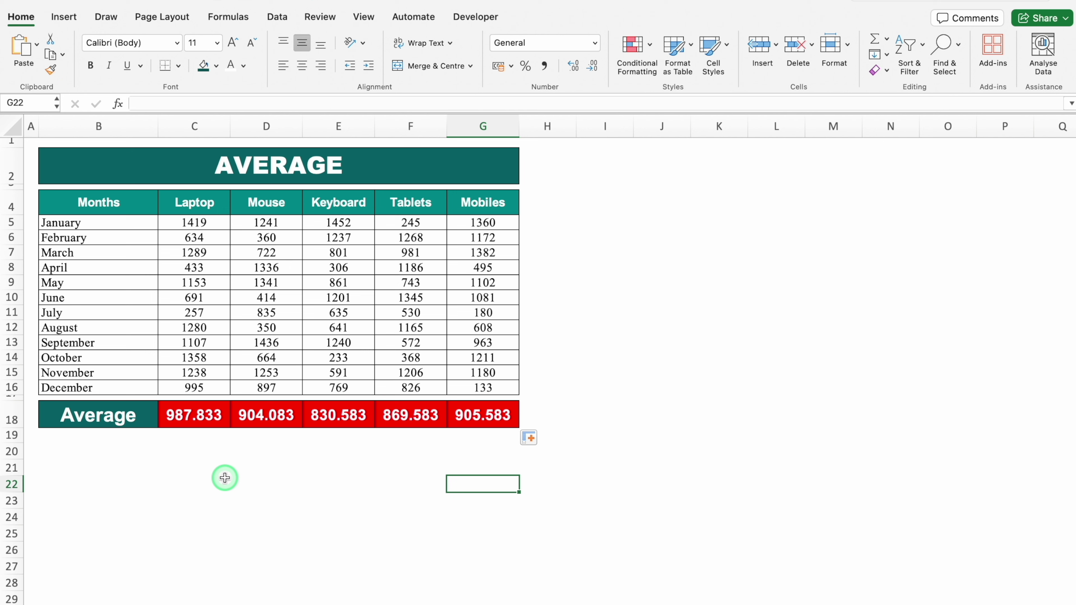
Step: Reduce the averages in C18:G18 to whole numbers with no decimal places
left_click_drag(181, 414, 473, 411)
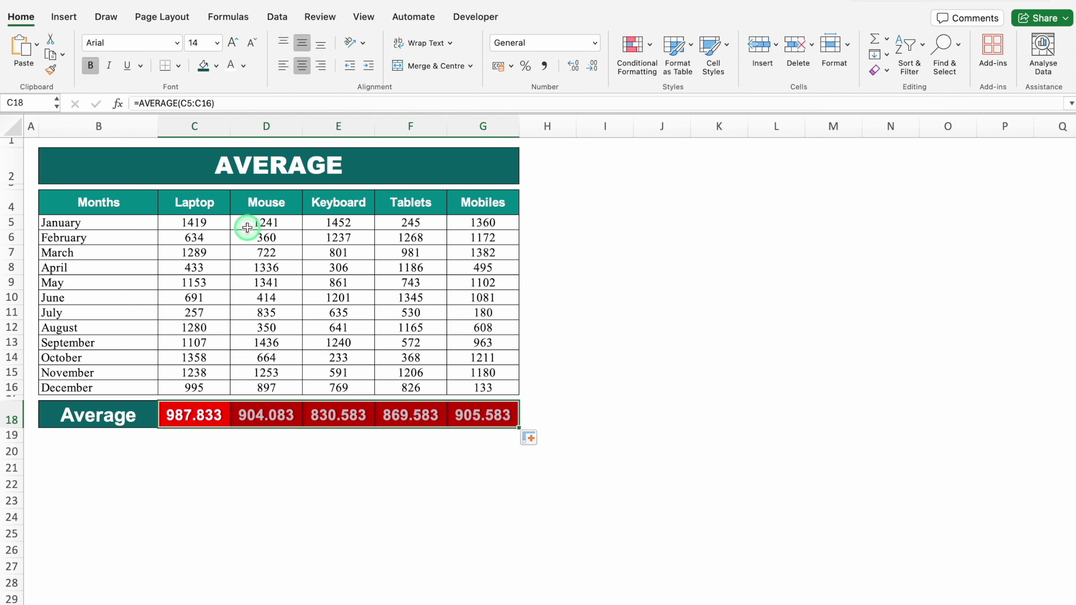
left_click(29, 21)
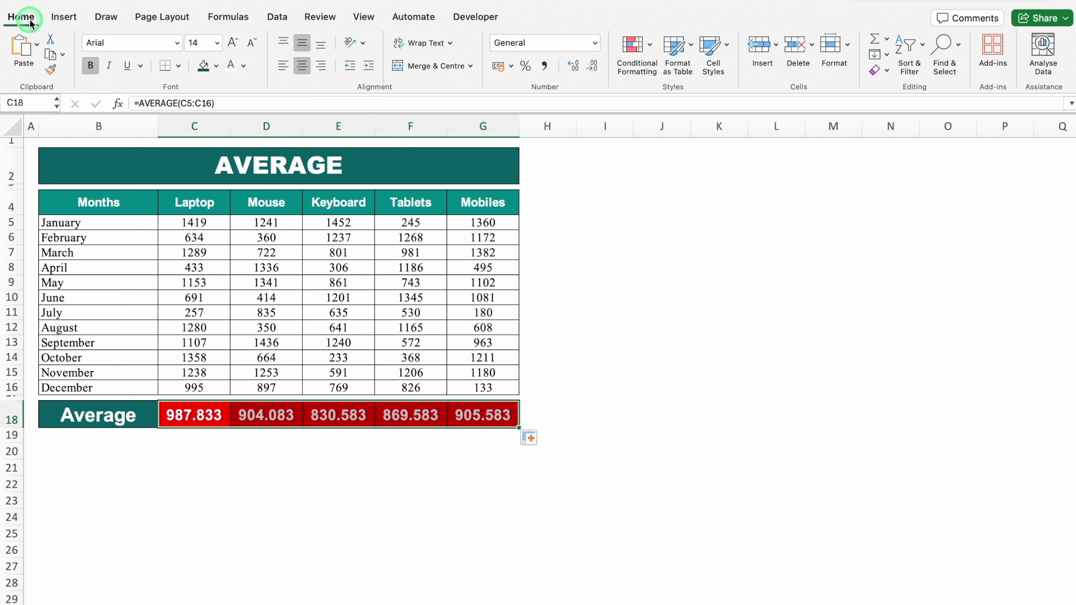
left_click(594, 68)
left_click(594, 67)
left_click(593, 67)
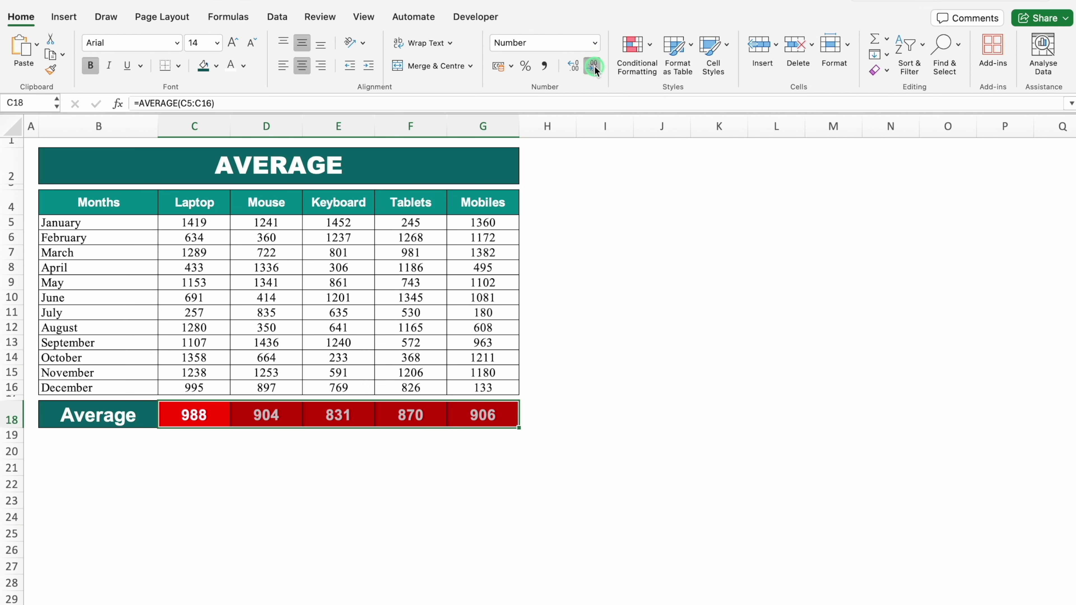
left_click(571, 226)
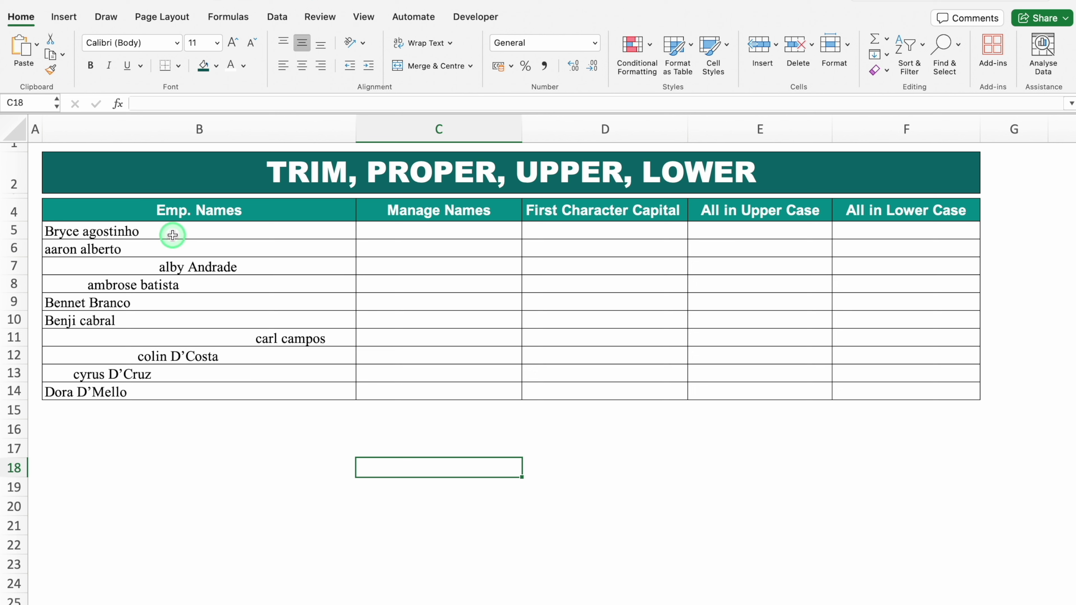
Step: On the TRIM, PROPER, UPPER, LOWER sheet, enter =TRIM(B5) in C5 to strip extra spaces from the employee name
left_click(136, 266)
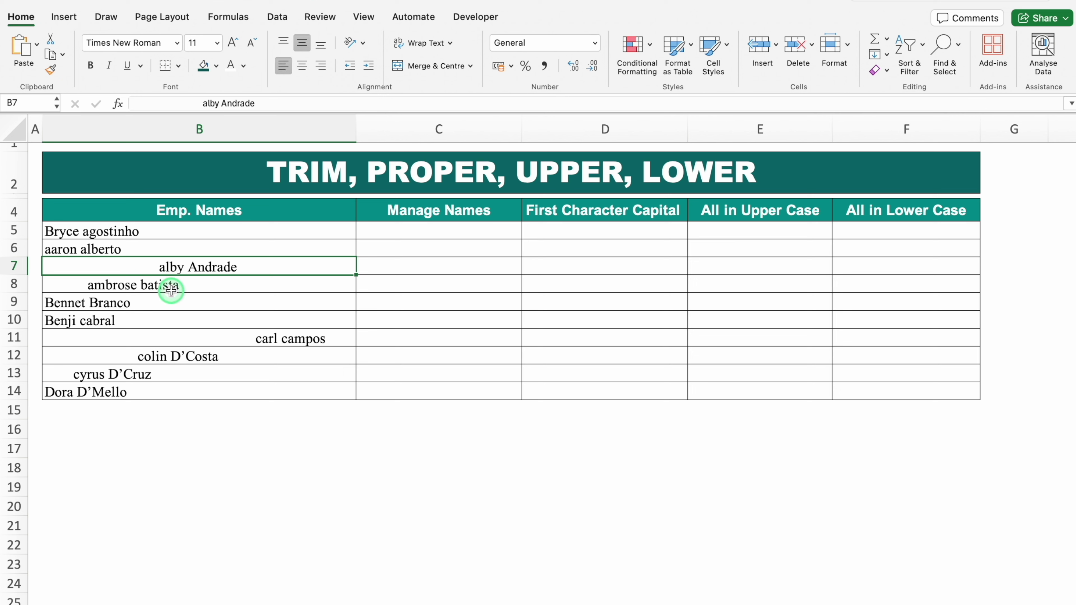
left_click(416, 236)
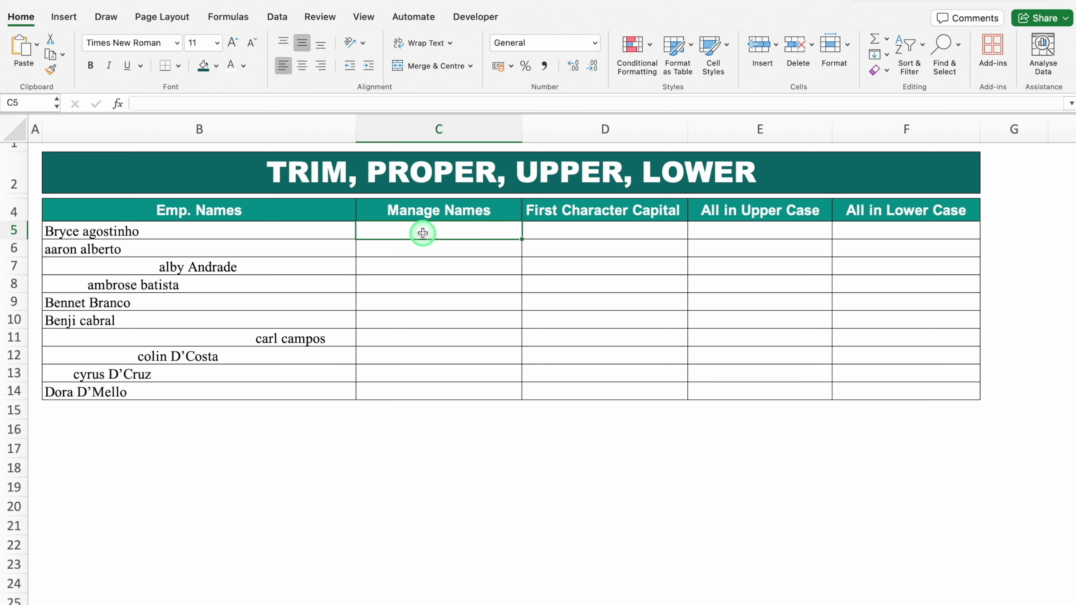
type("=t")
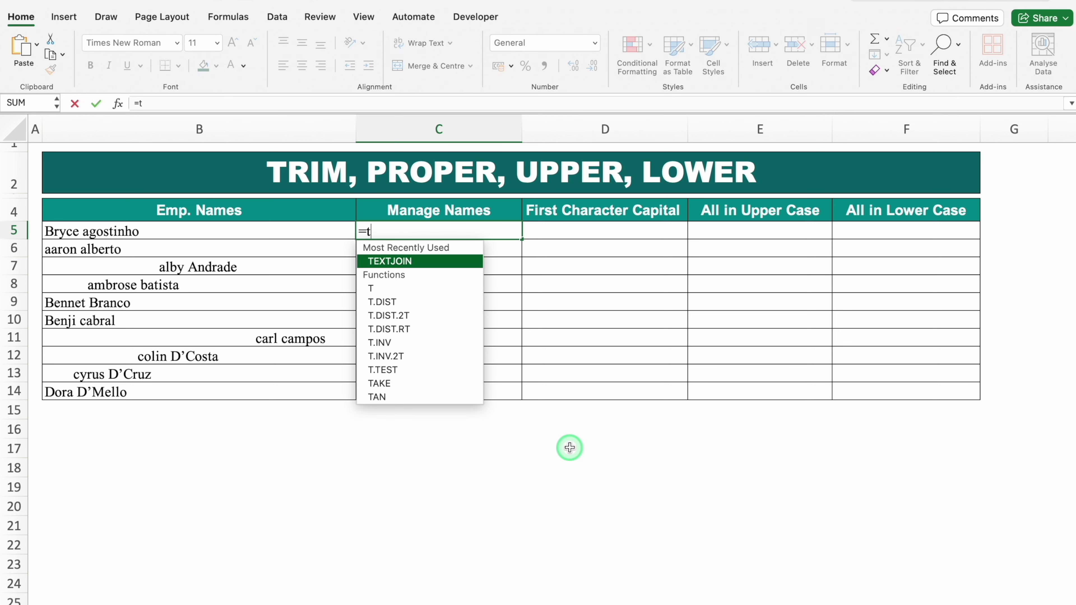
type("rim")
key("Tab")
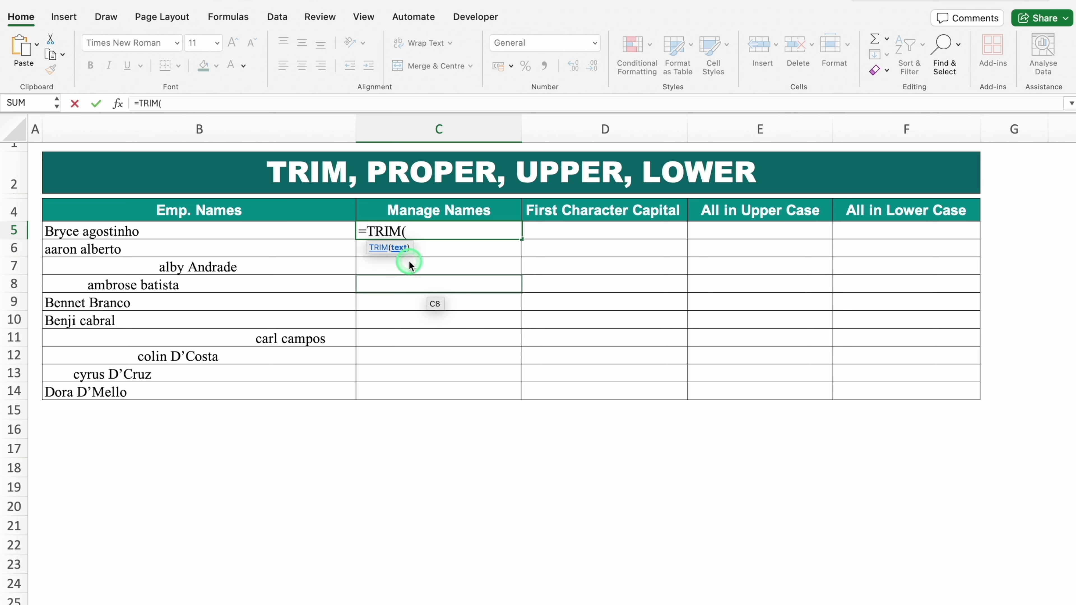
left_click(293, 231)
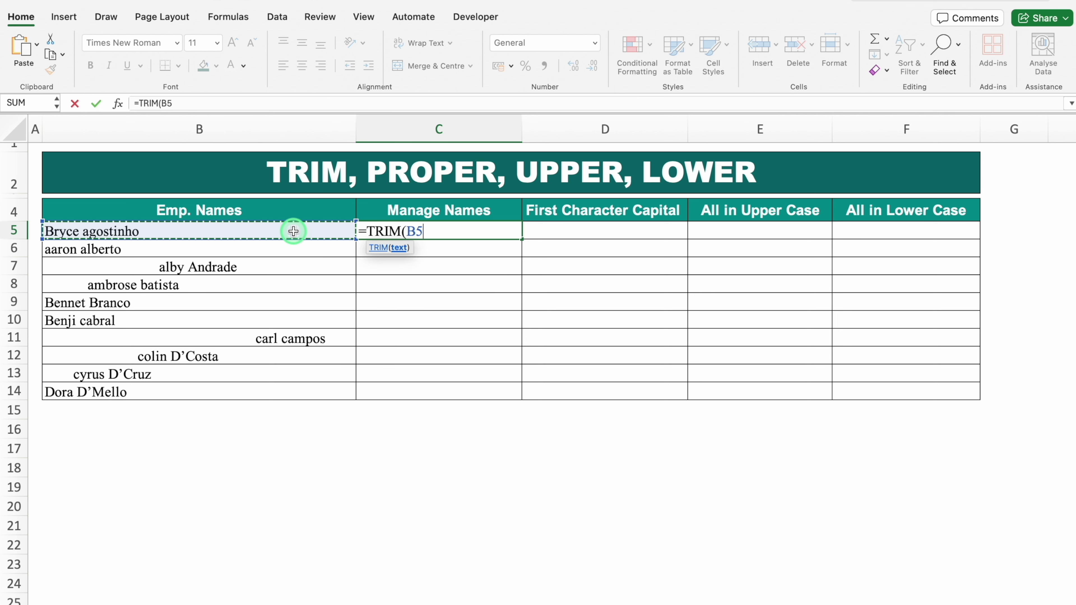
type(")")
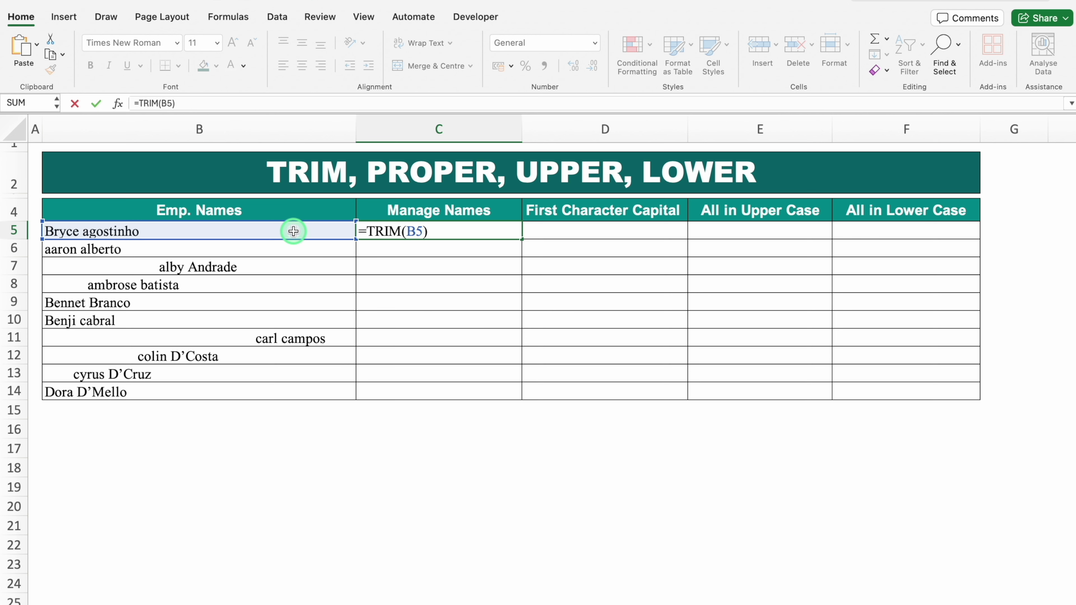
key("Return")
Step: Fill the TRIM formula from C5 down to C14 and check the cleaned names in the first rows
left_click(436, 233)
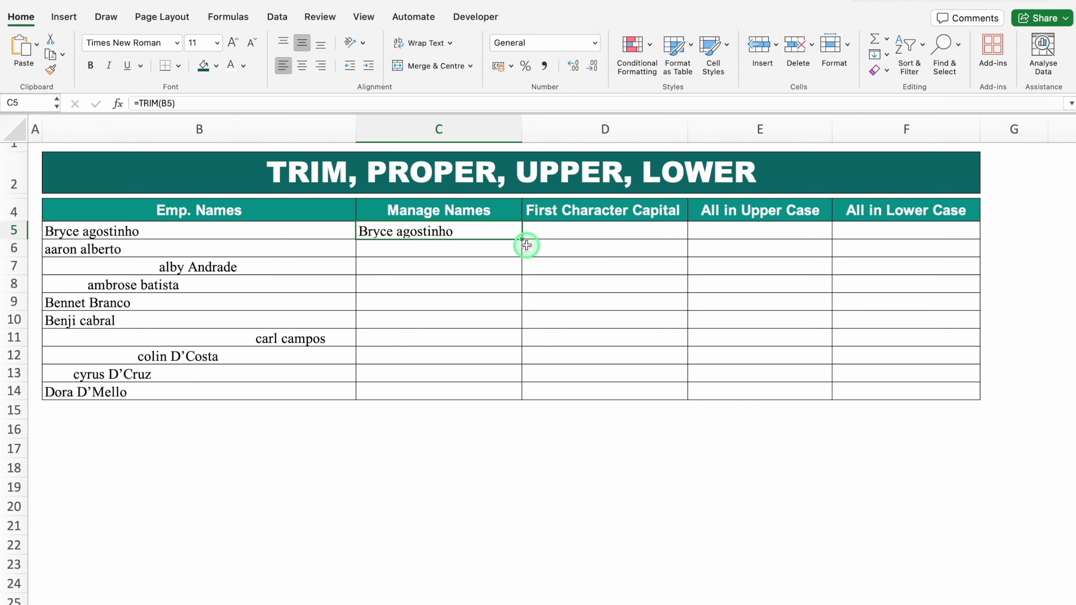
double_click(520, 241)
left_click(483, 233)
left_click(481, 250)
left_click(483, 265)
Step: Enter =PROPER(C5) in D5 and fill it down to D14 to capitalize the first letter of each name part
left_click(556, 231)
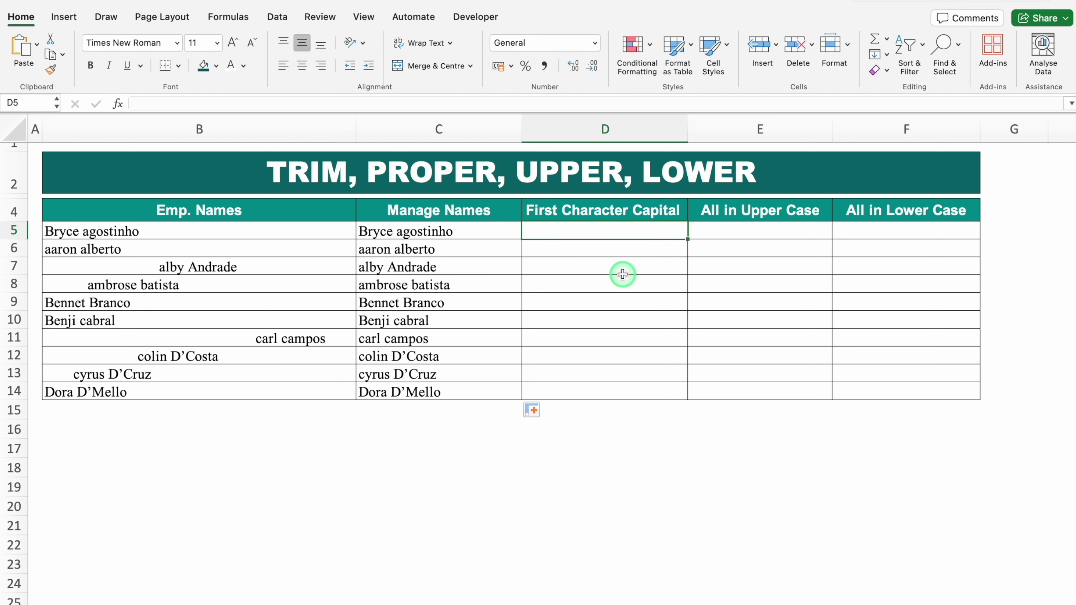
type("=")
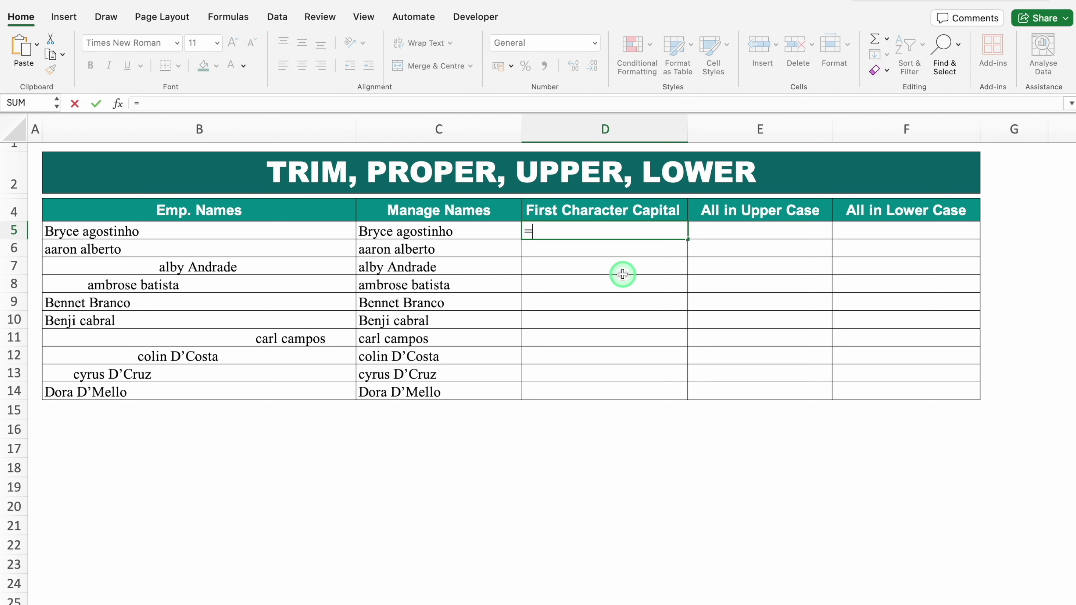
type("proper")
double_click(593, 259)
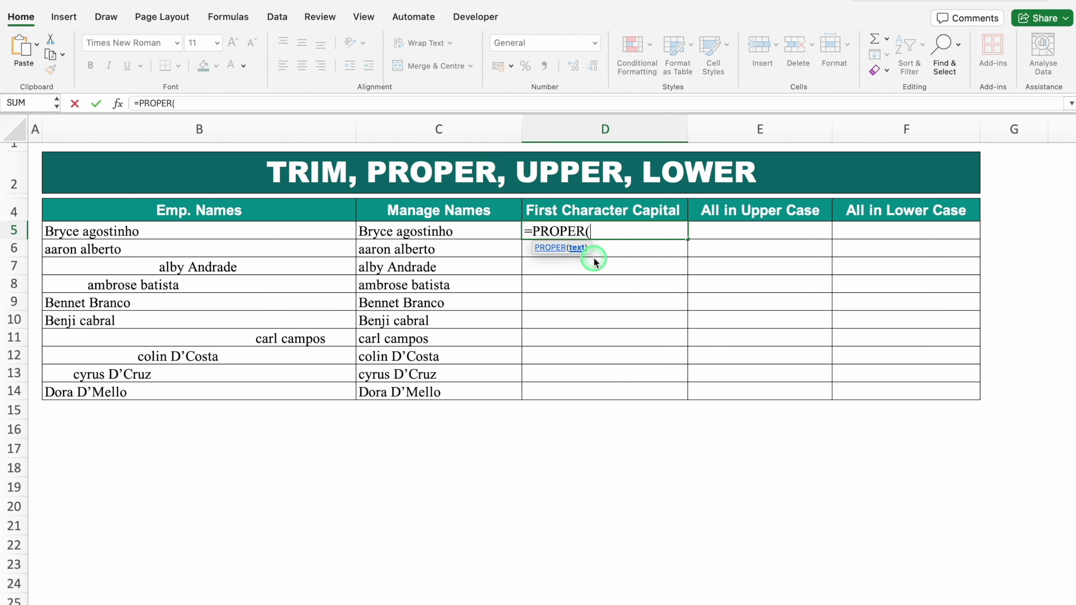
left_click(460, 232)
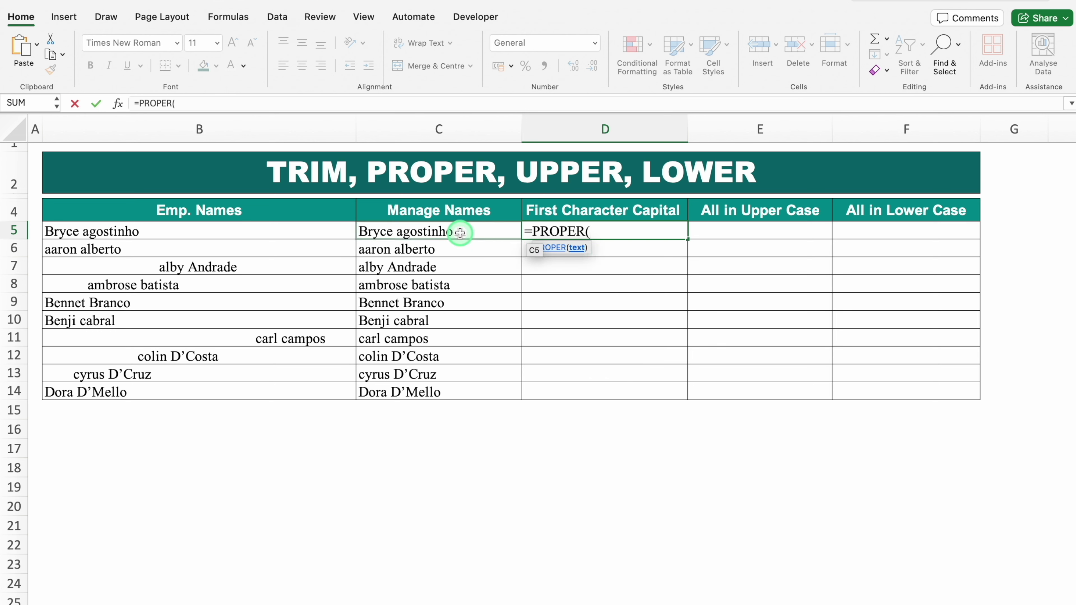
type(")")
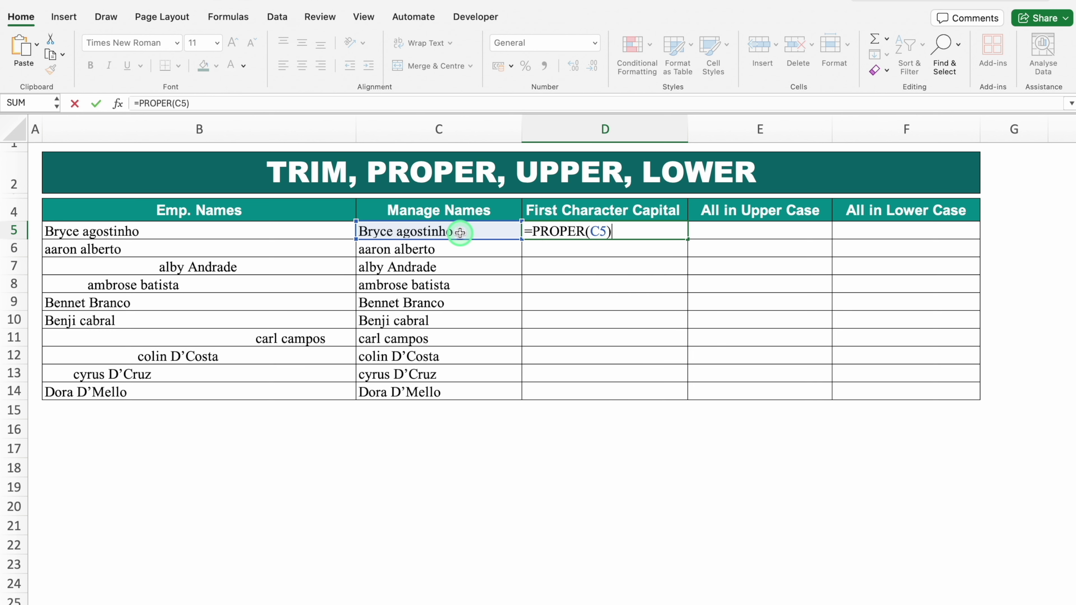
key("Return")
left_click(610, 231)
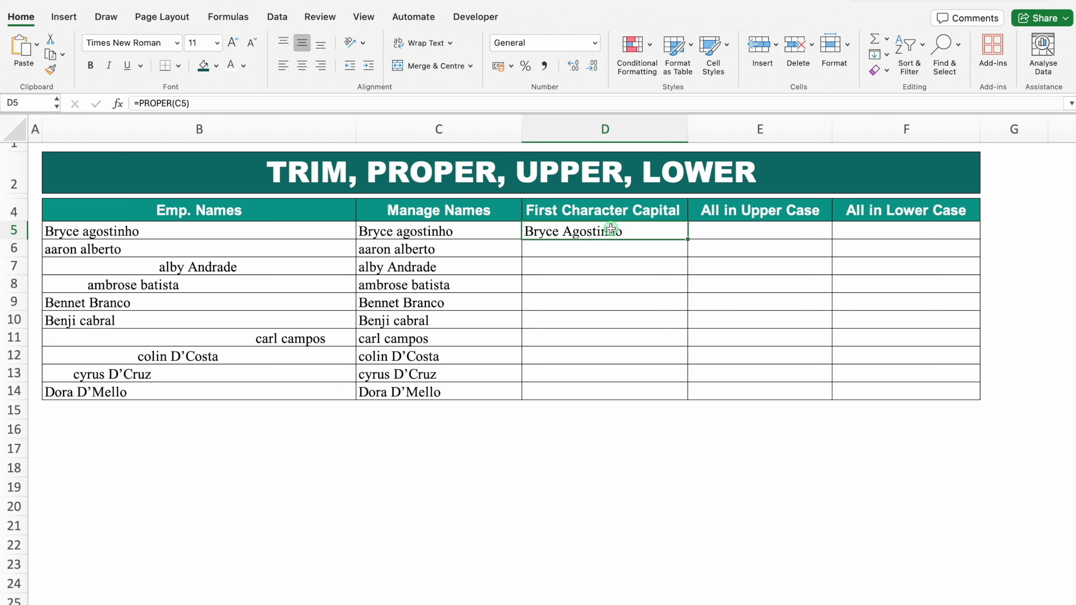
double_click(688, 239)
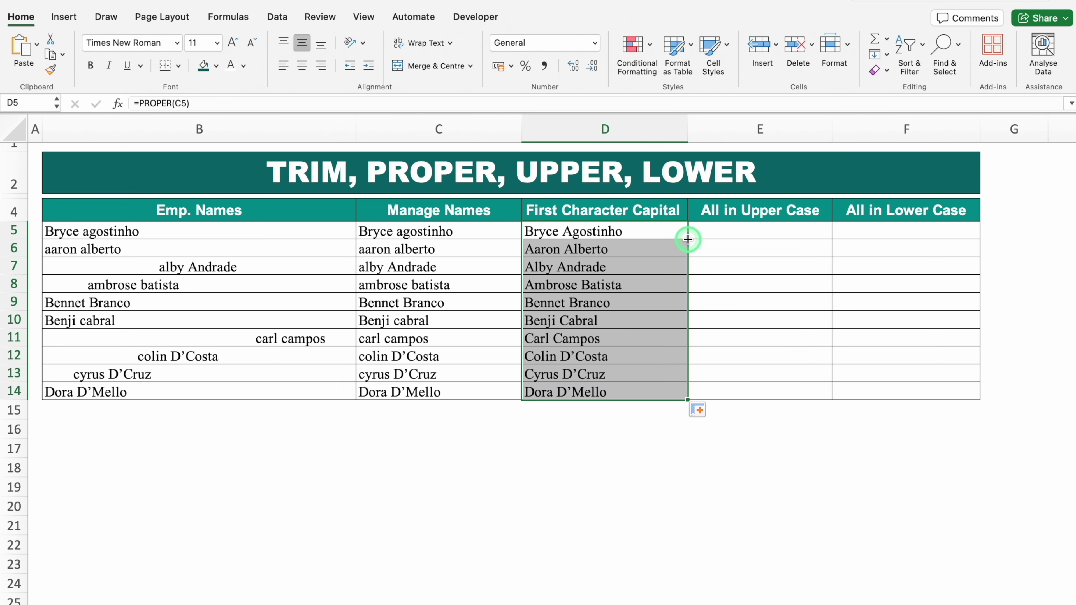
Step: Enter =UPPER(D5) in E5 and fill it down to E14 to convert all names to upper case
left_click(723, 231)
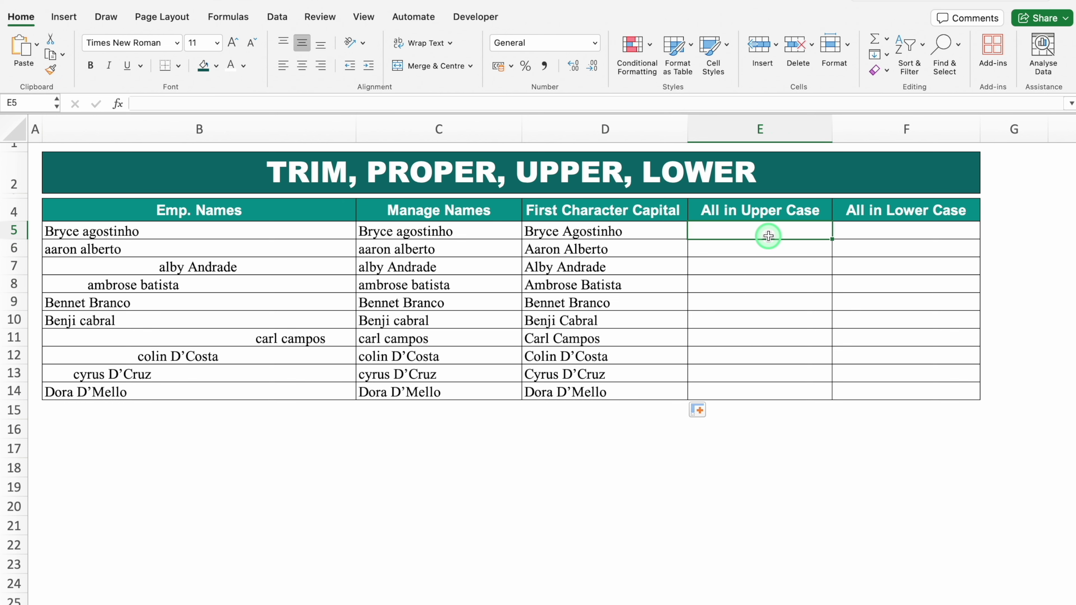
type("=upper")
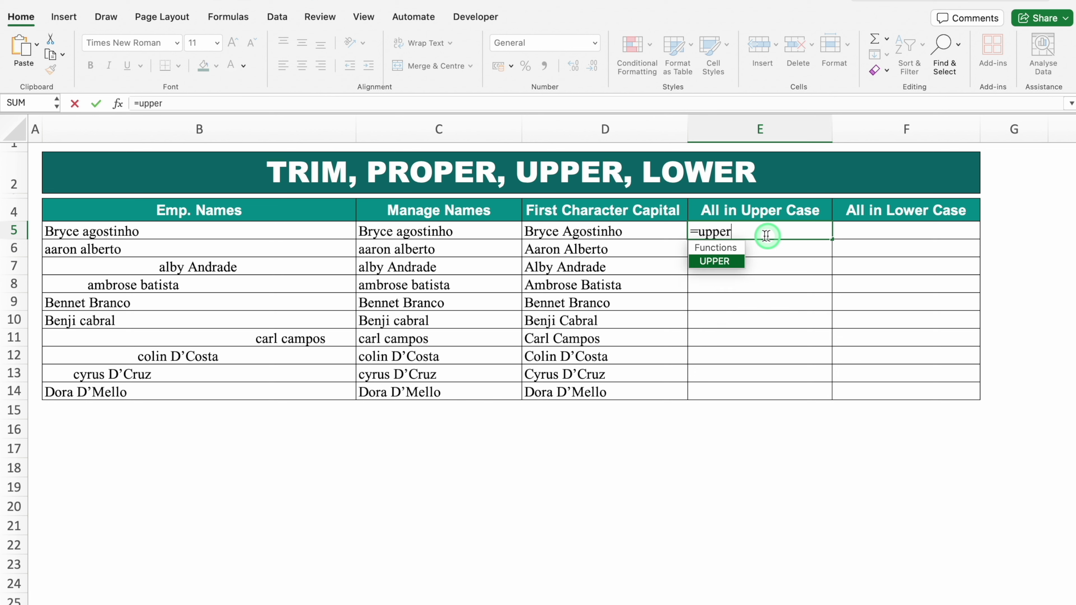
key("Tab")
left_click(616, 233)
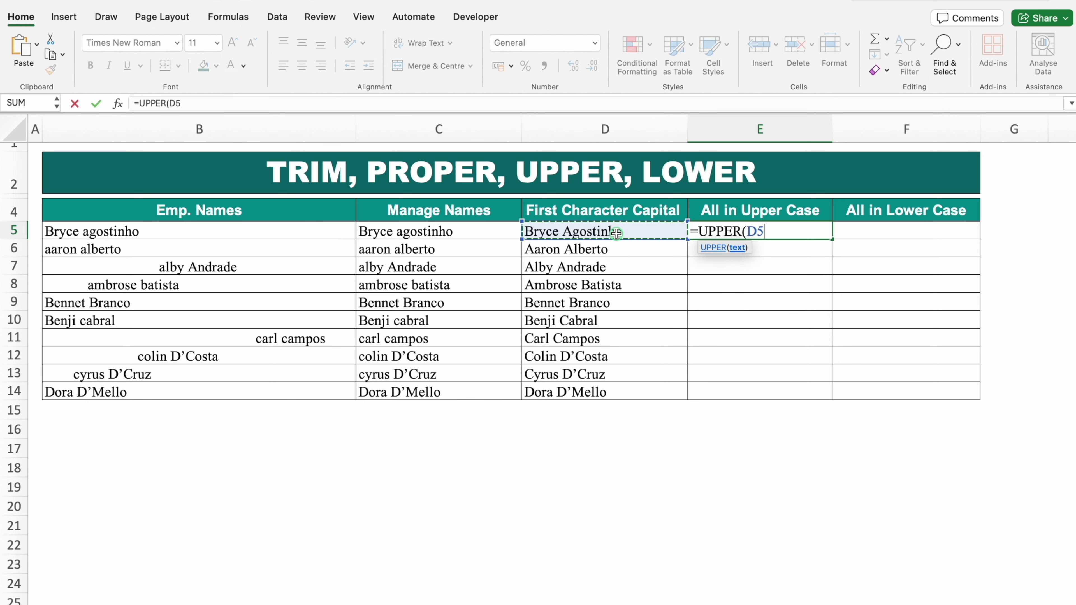
type(")")
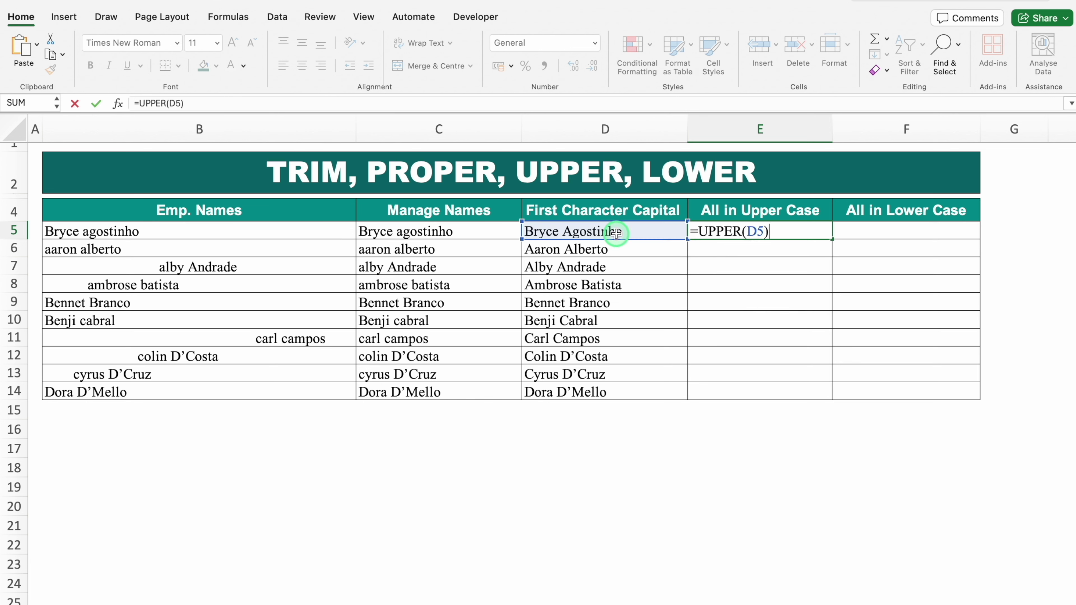
key("ctrl+Return")
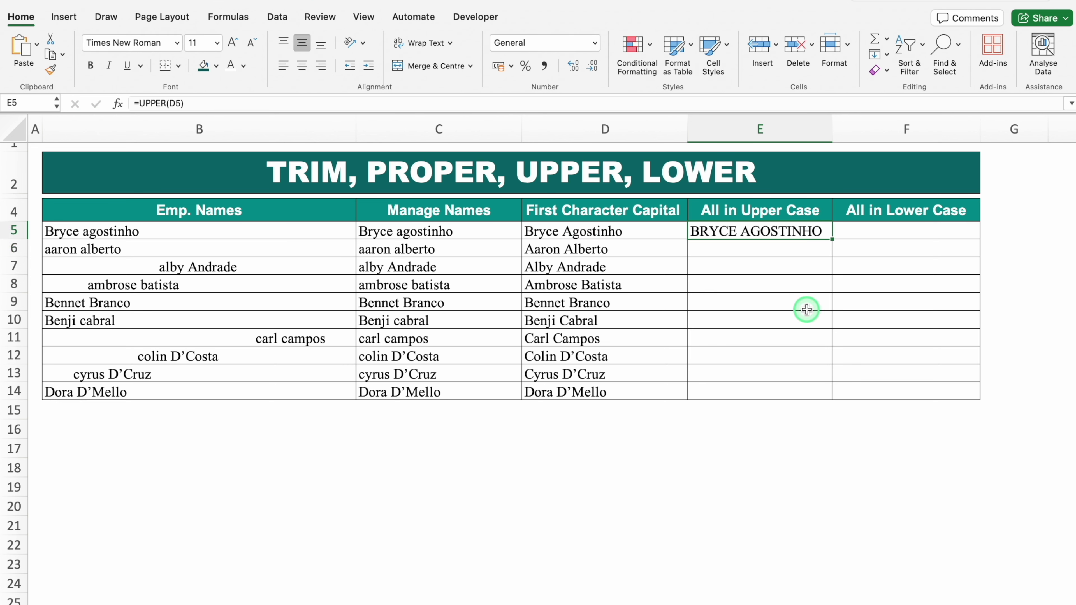
double_click(831, 240)
Step: Enter =LOWER(E5) in F5 and fill it down to F14 to convert all names to lower case
left_click(877, 228)
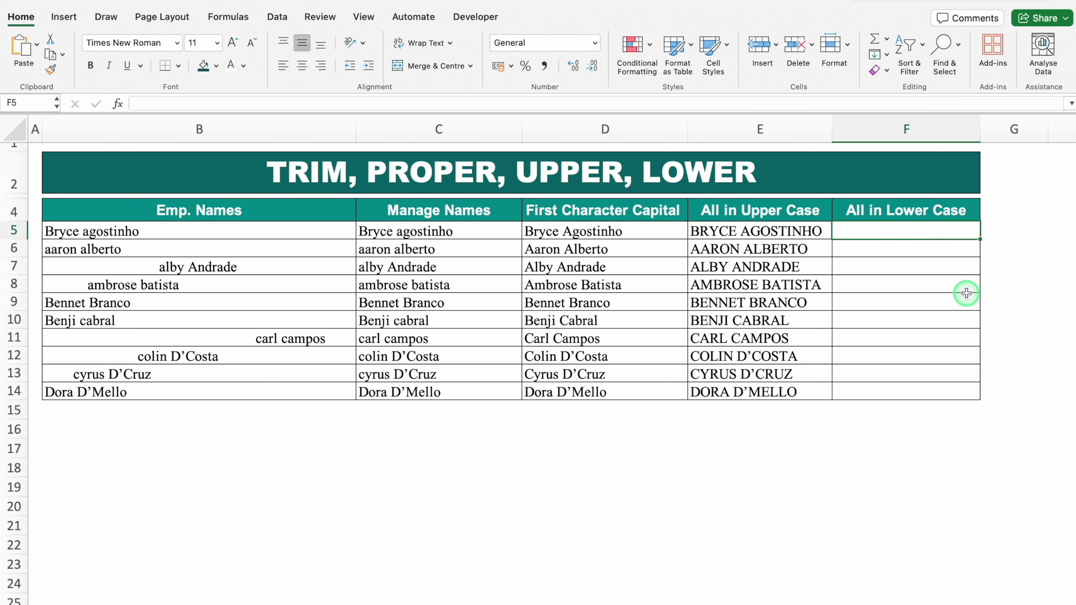
type("=lower")
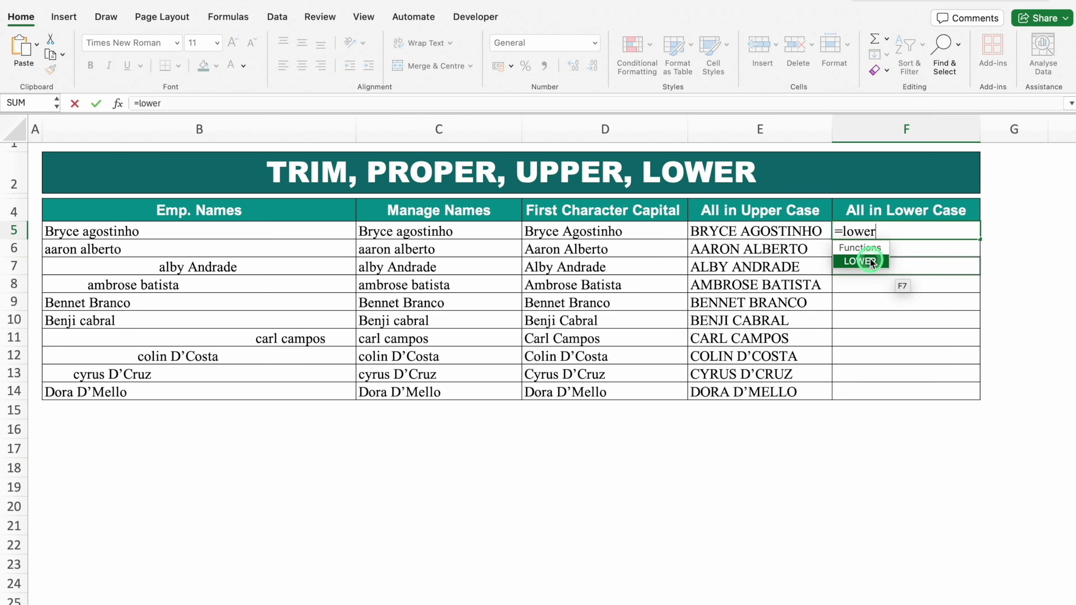
double_click(869, 261)
left_click(798, 233)
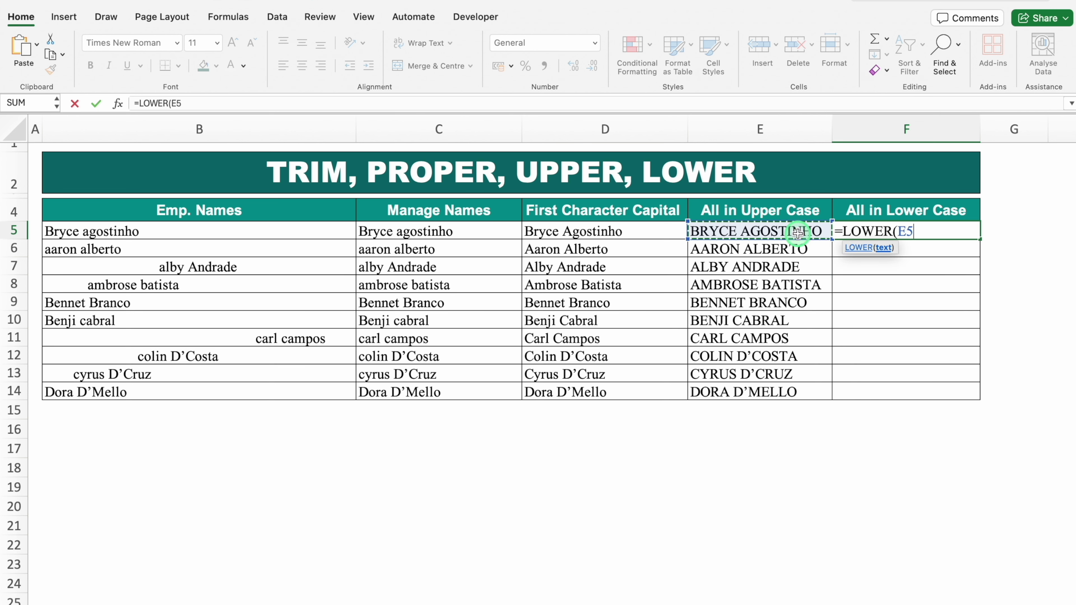
type(")")
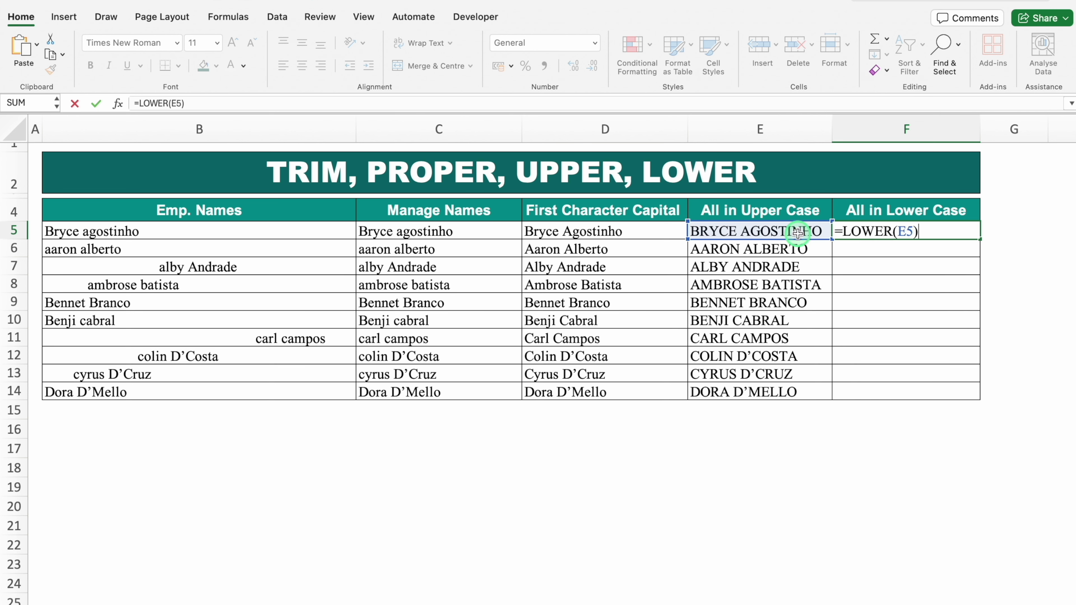
key("Return")
left_click(887, 229)
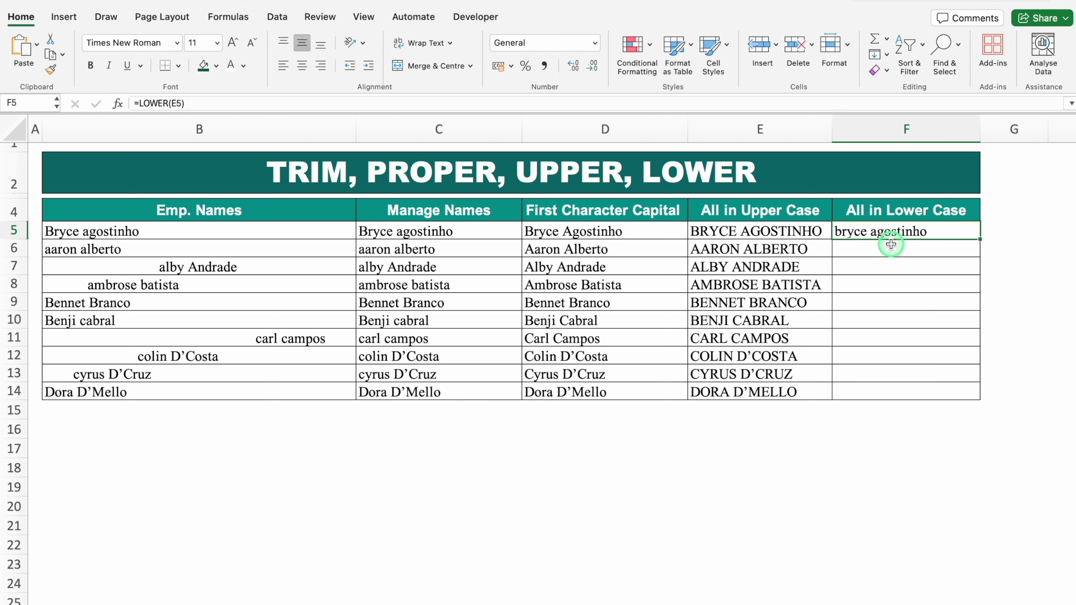
double_click(980, 239)
left_click(800, 432)
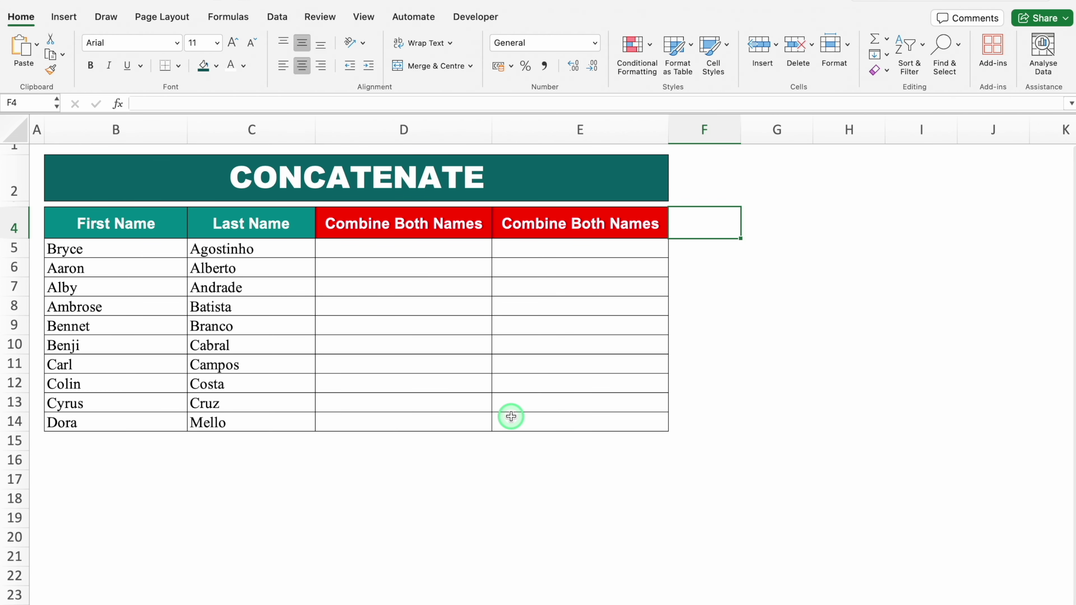
Step: On the CONCATENATE sheet, enter =CONCATENATE(B5,C5) in D5 to join the first and last name without a separator
left_click(371, 252)
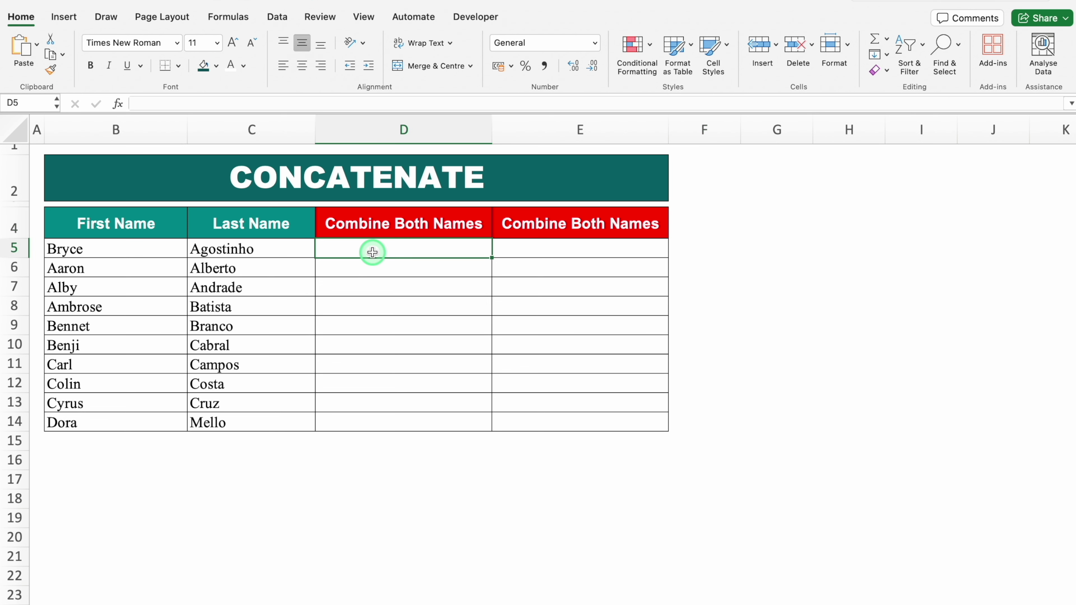
type("=")
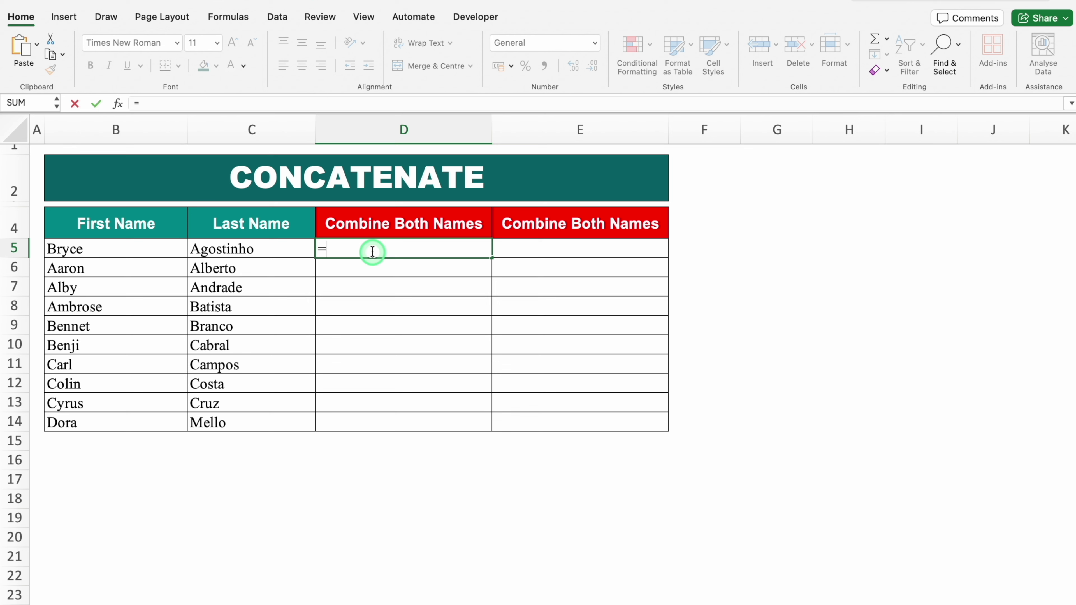
type("CONCATENATE(")
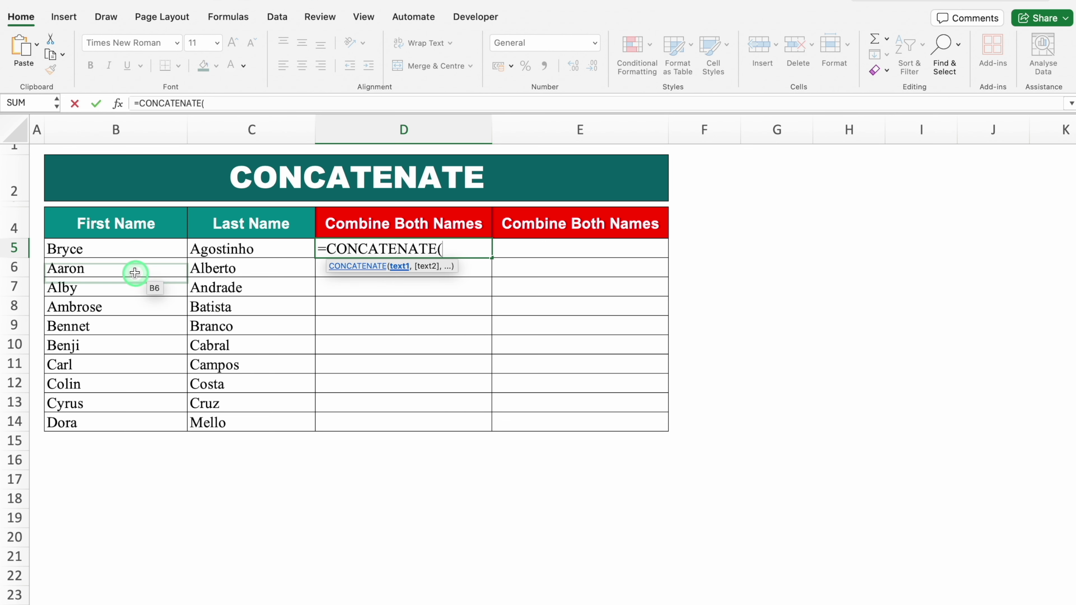
left_click(122, 253)
type(",")
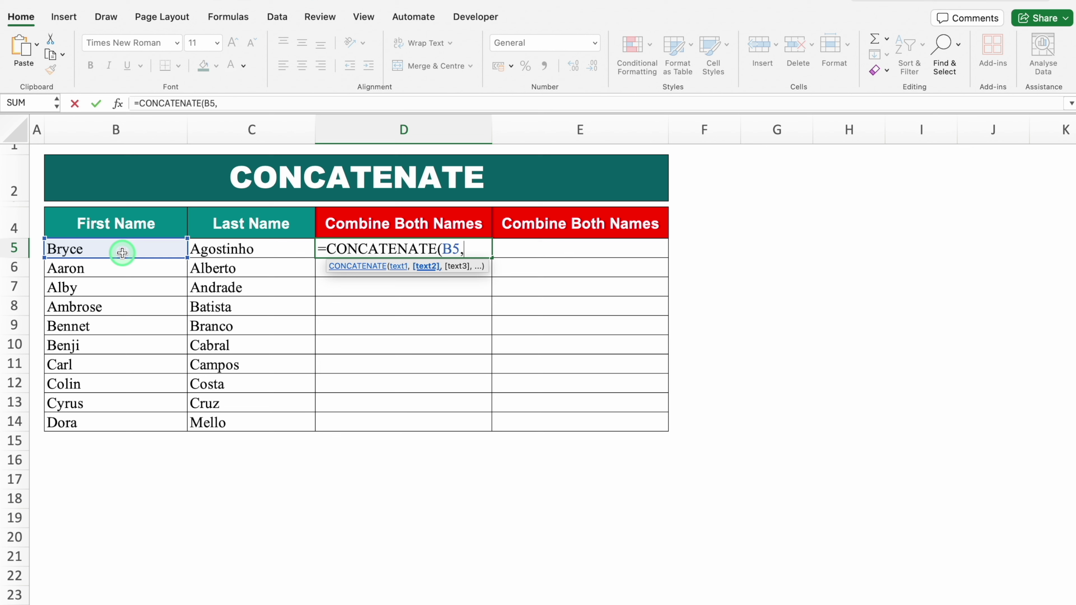
left_click(233, 250)
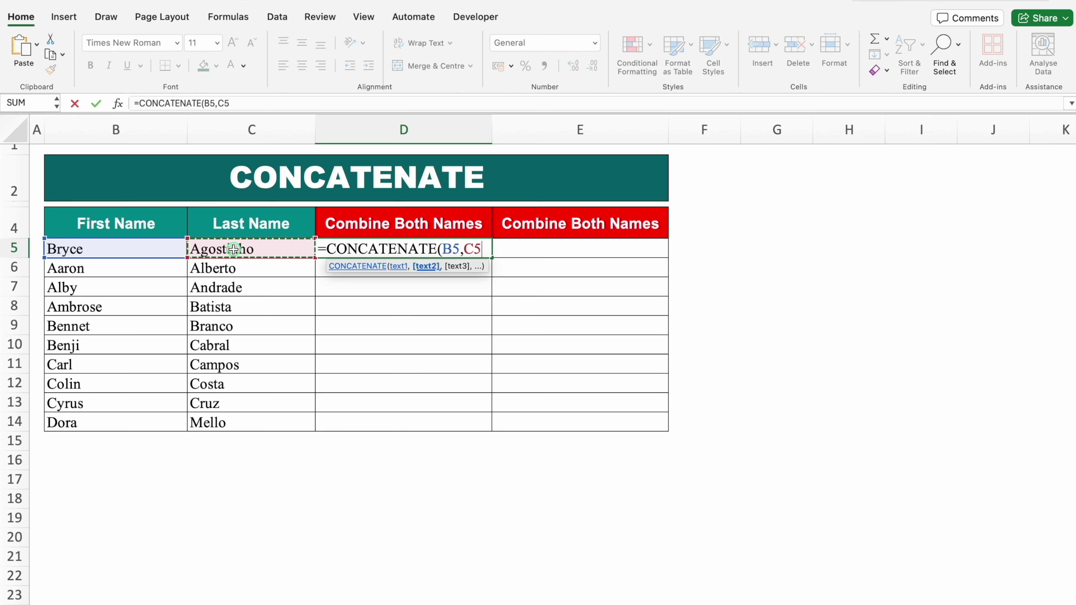
type(")")
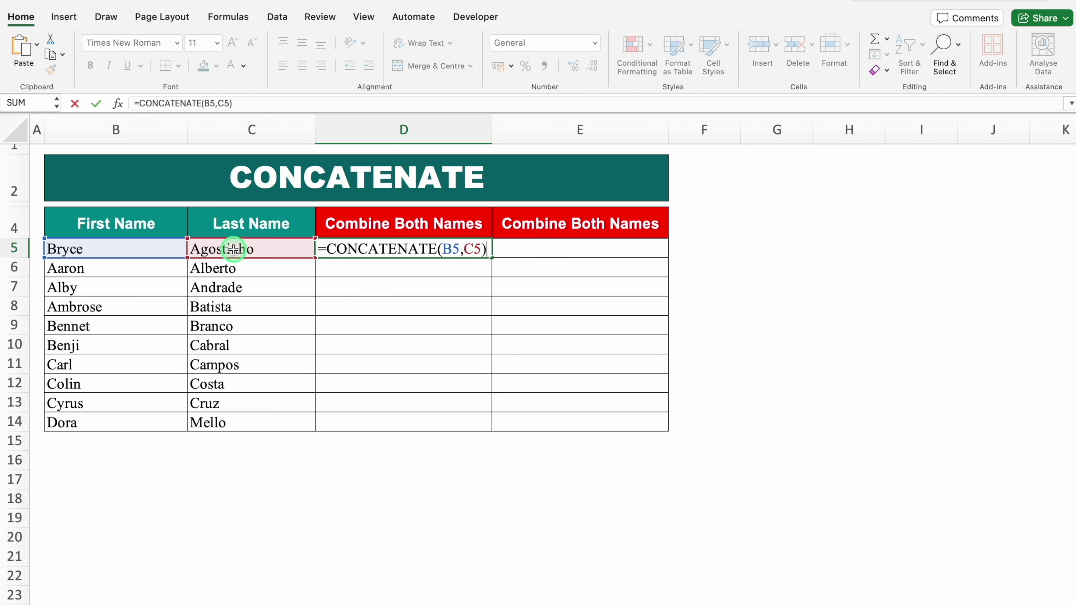
key("Return")
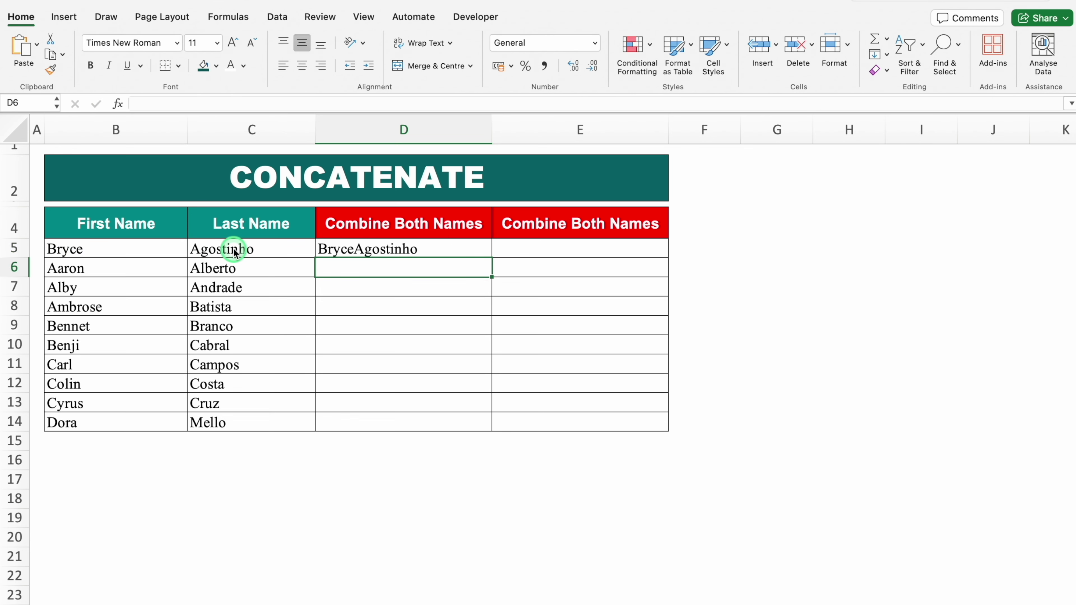
Step: Replace the formula in D5 with =CONCATENATE(B5," ",C5) and fill it down to D14 to join the names with a space
left_click(417, 243)
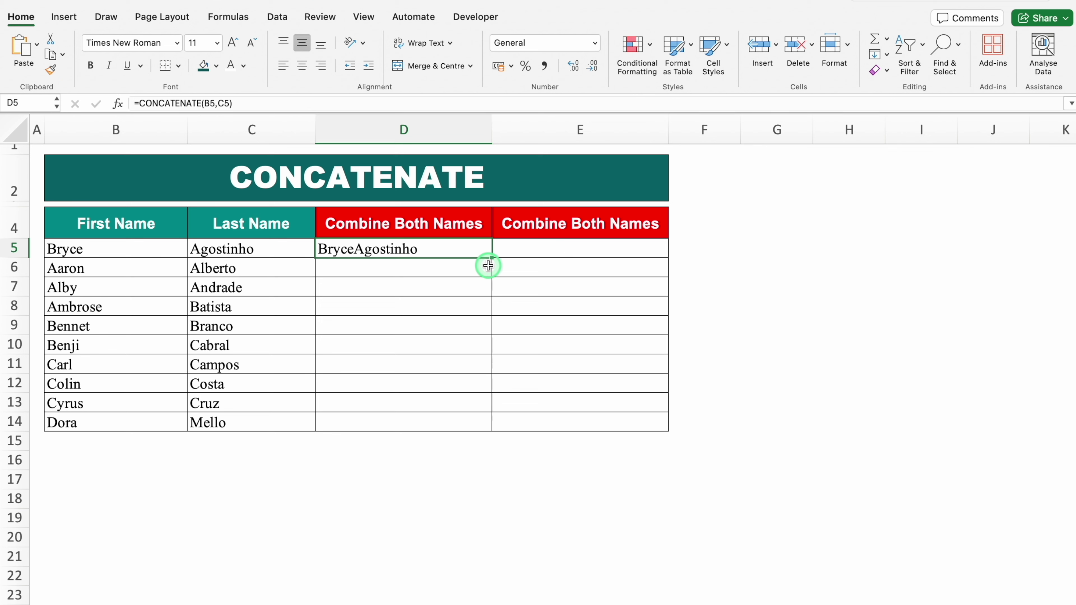
key("Delete")
type("=CONCA")
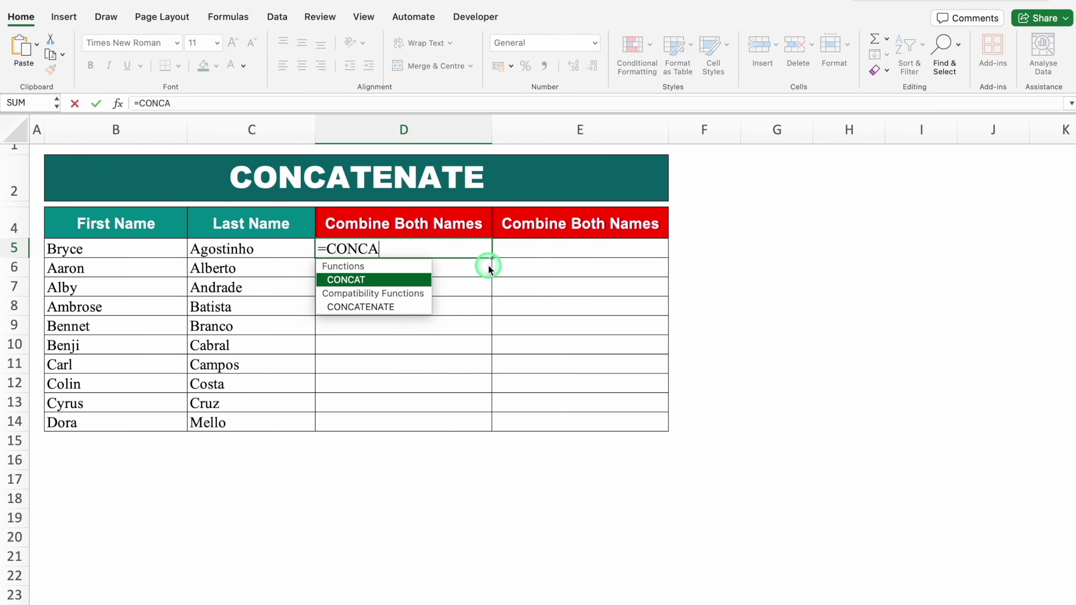
double_click(386, 305)
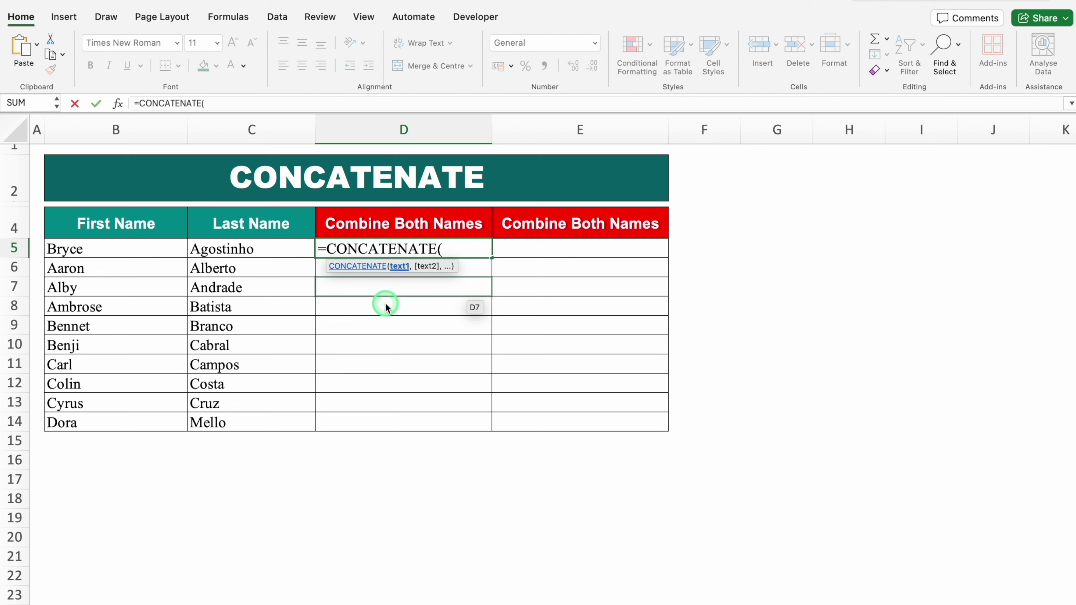
left_click(171, 251)
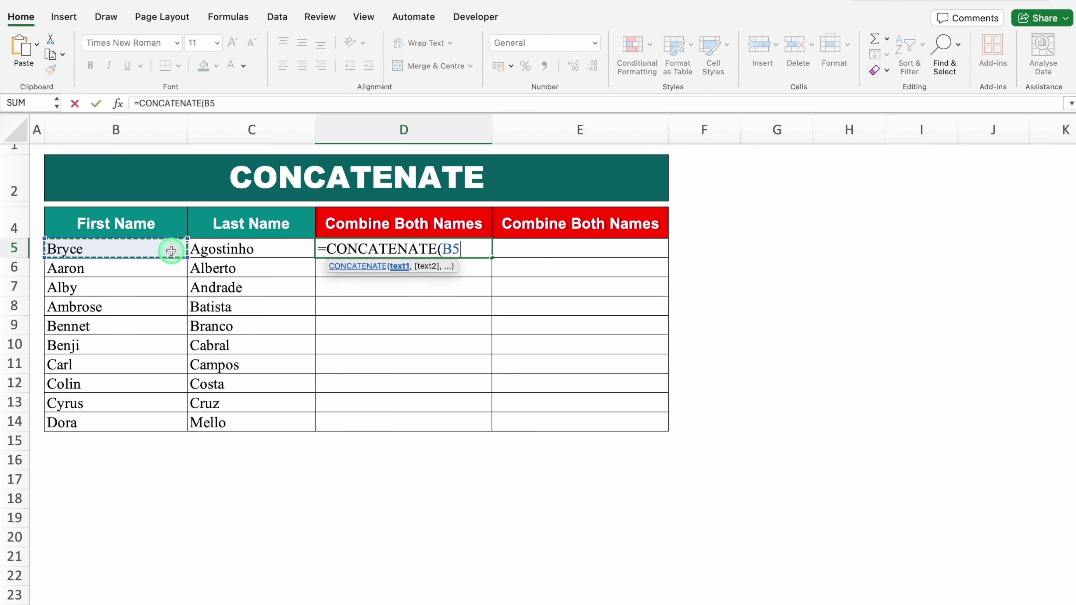
type(",\"")
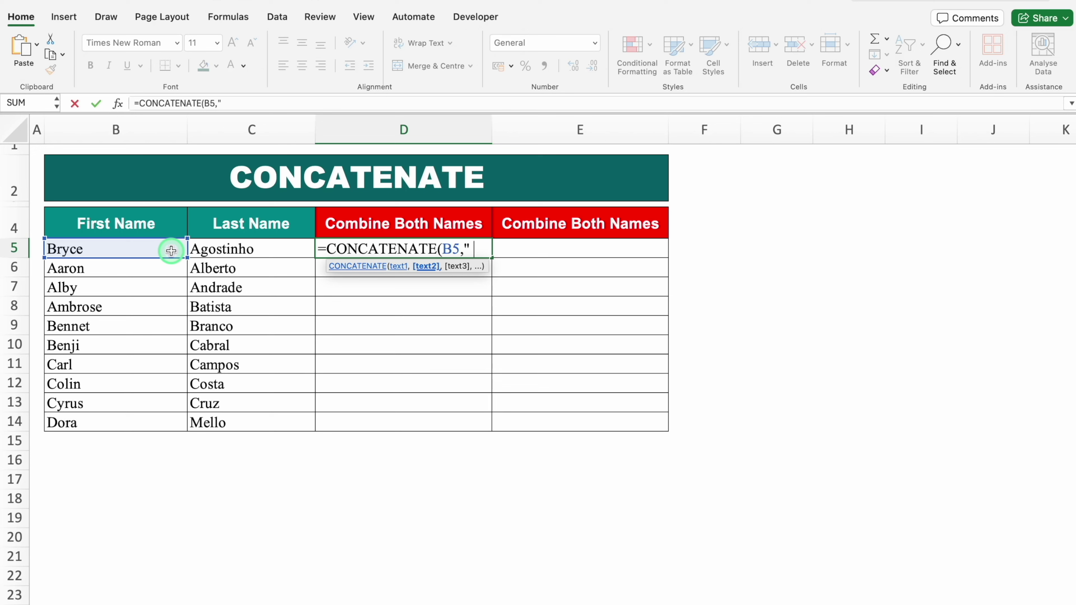
type(" \",")
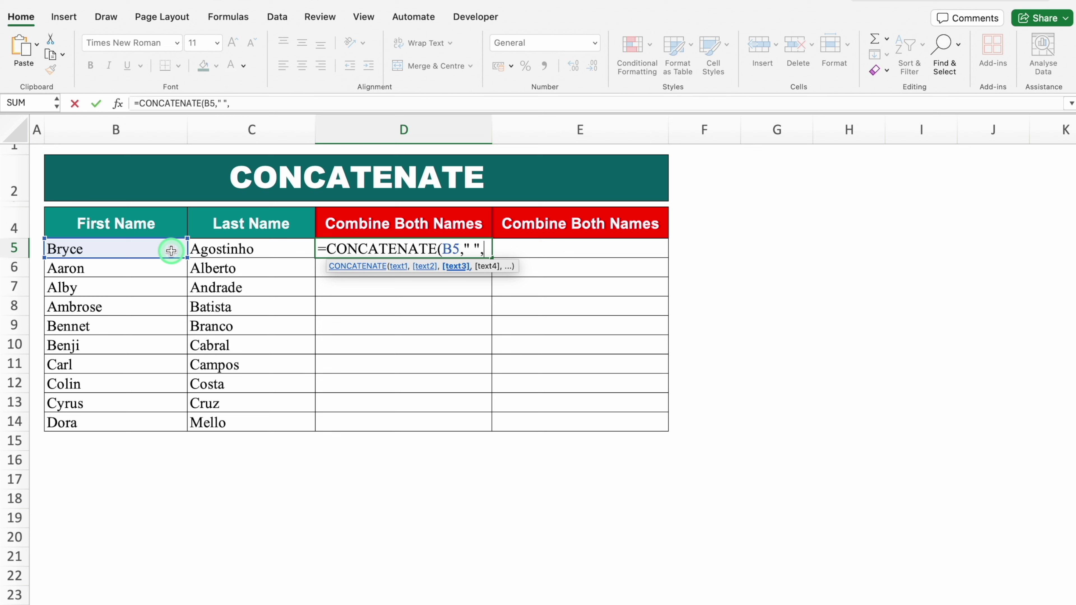
left_click(228, 249)
type(")")
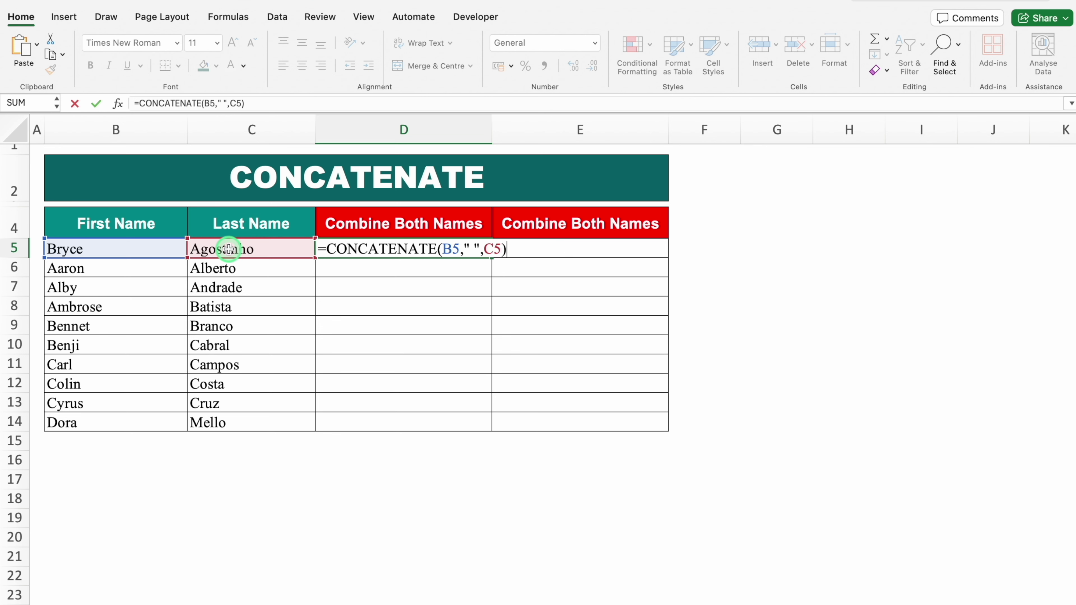
key("Return")
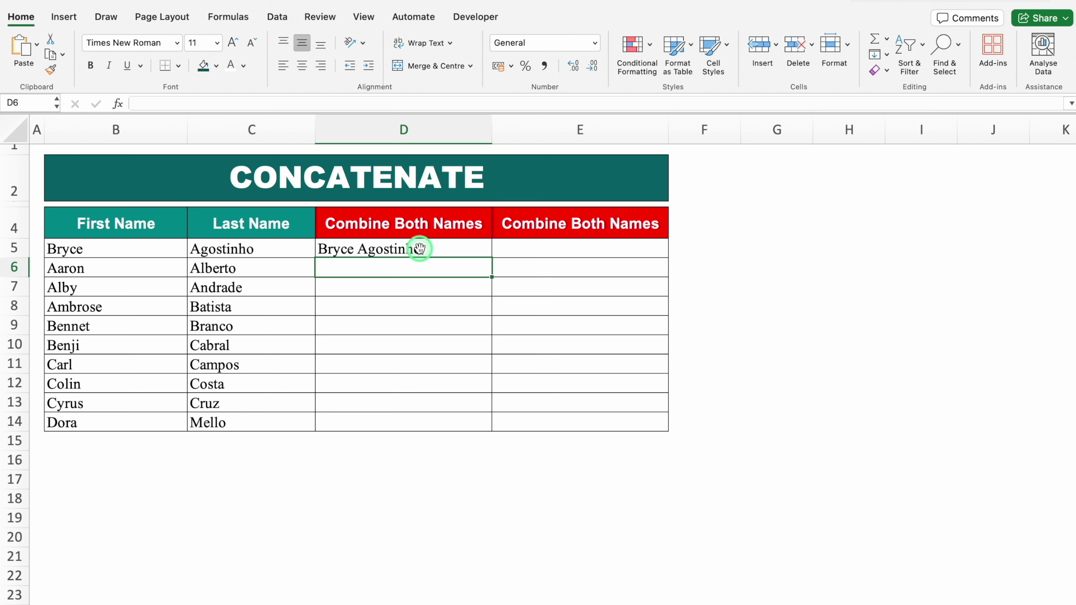
left_click(419, 248)
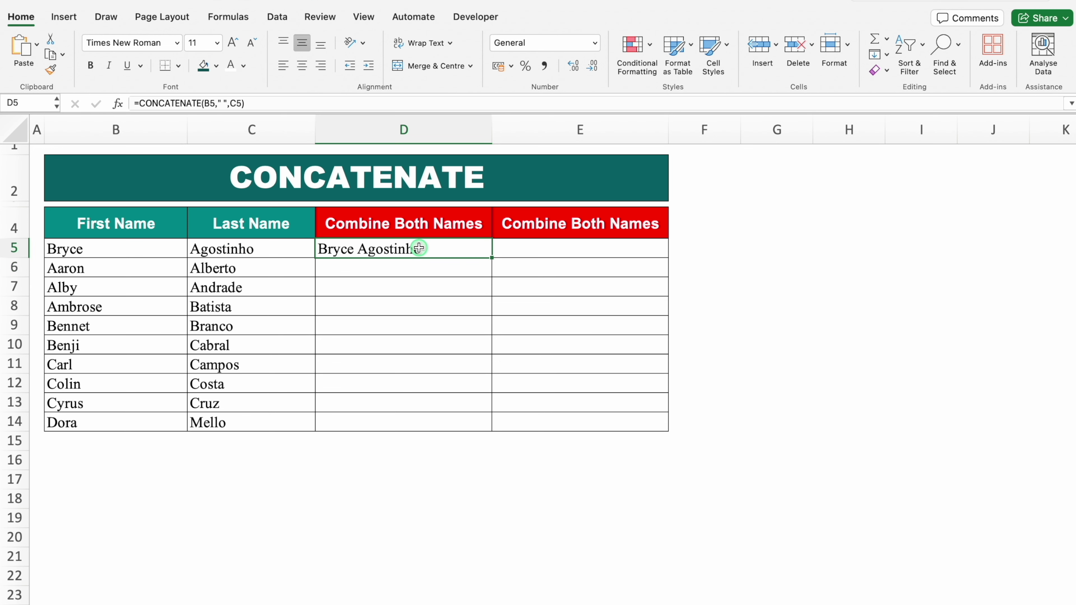
double_click(491, 257)
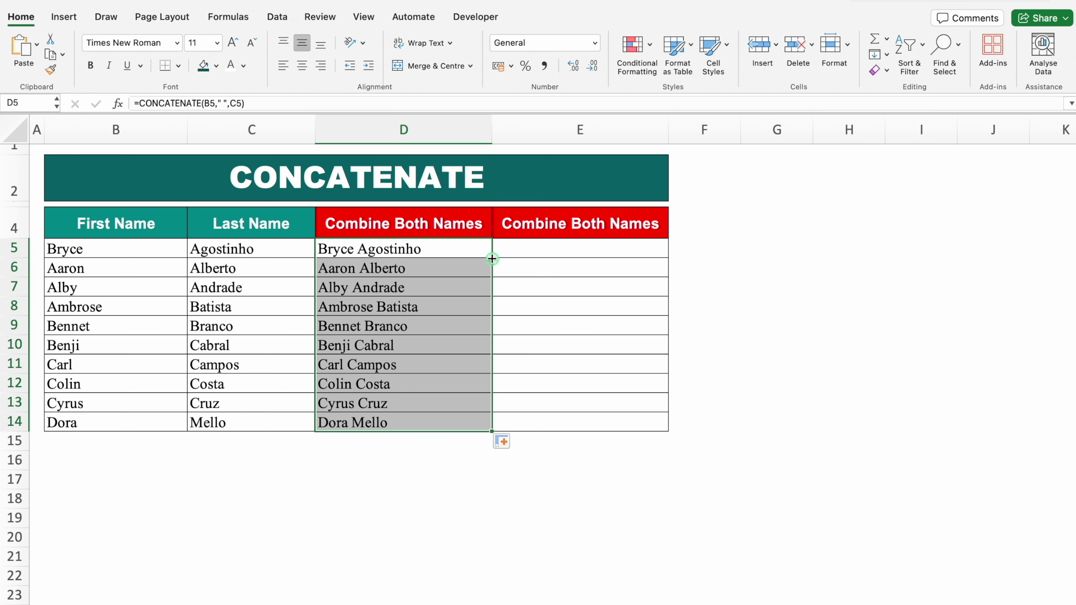
Step: Copy the first name text from B5 into E5 as a plain text entry
left_click(558, 248)
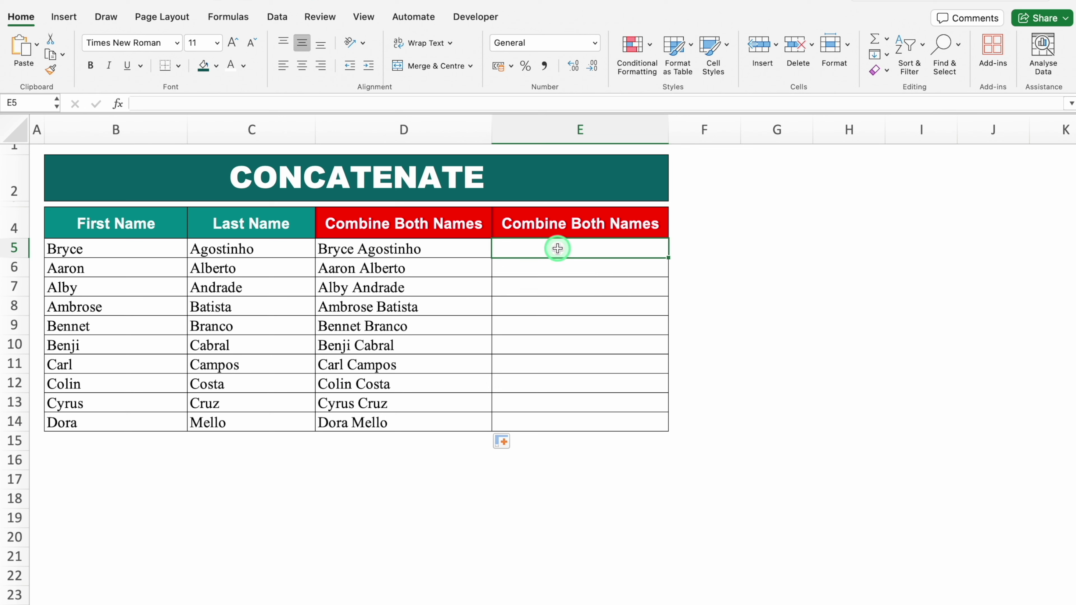
left_click(123, 246)
left_click(184, 104)
left_click_drag(184, 103, 115, 103)
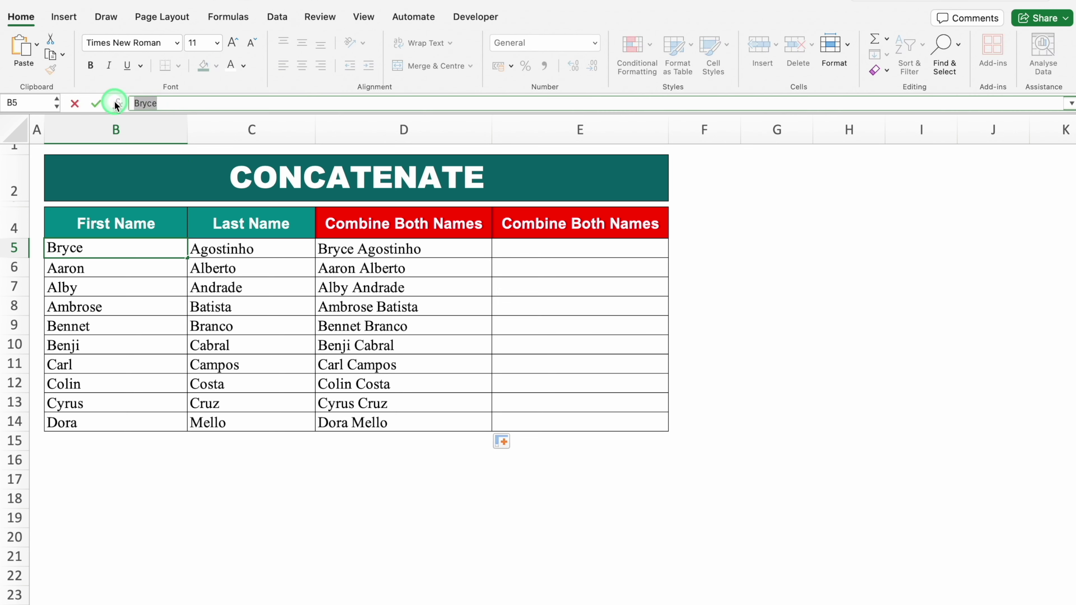
key("Escape")
left_click(526, 245)
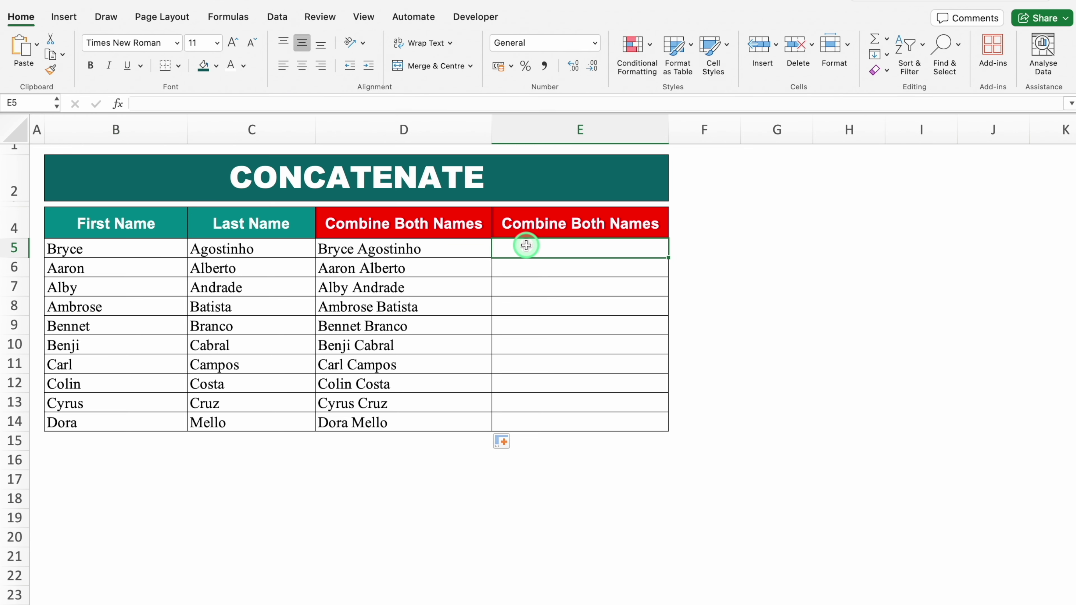
left_click(382, 104)
key("super+v")
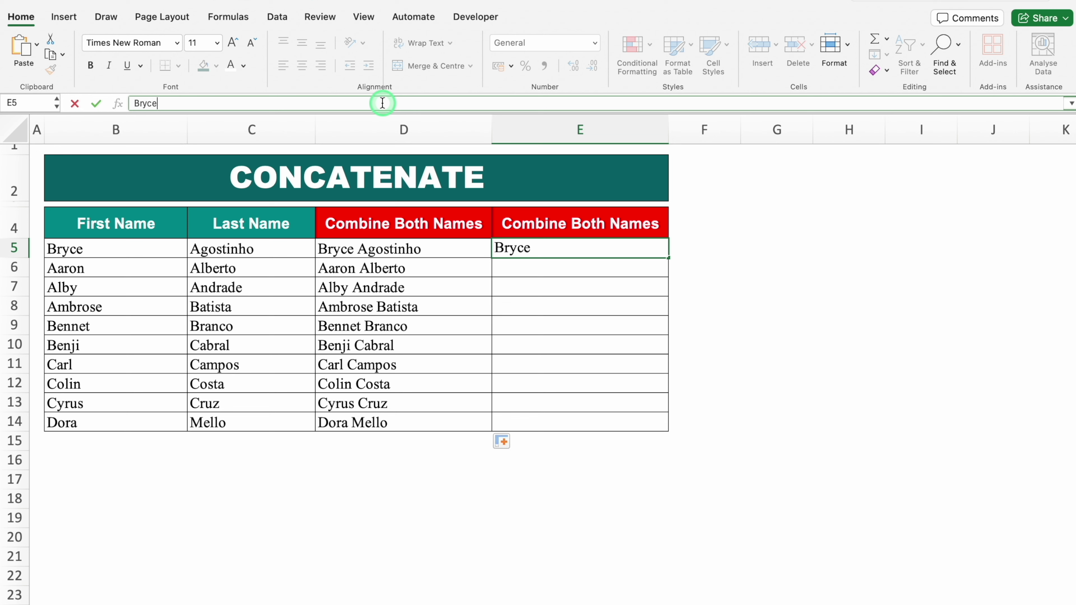
key("Return")
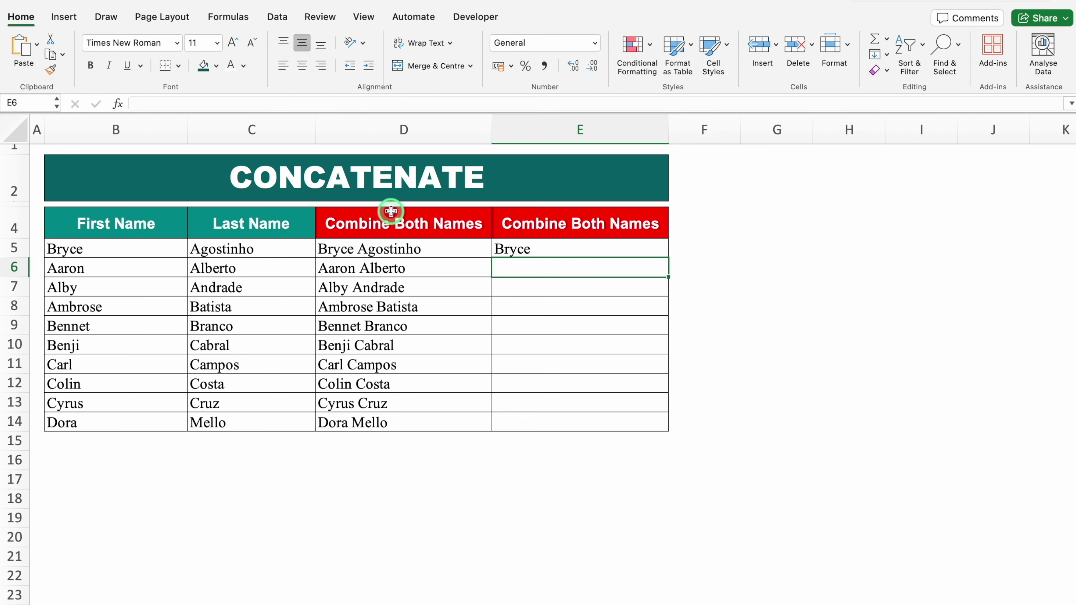
Step: Append the last name text from C5 after a space in E5, and Flash Fill the cells below from that pattern
left_click(280, 249)
left_click_drag(210, 103, 122, 103)
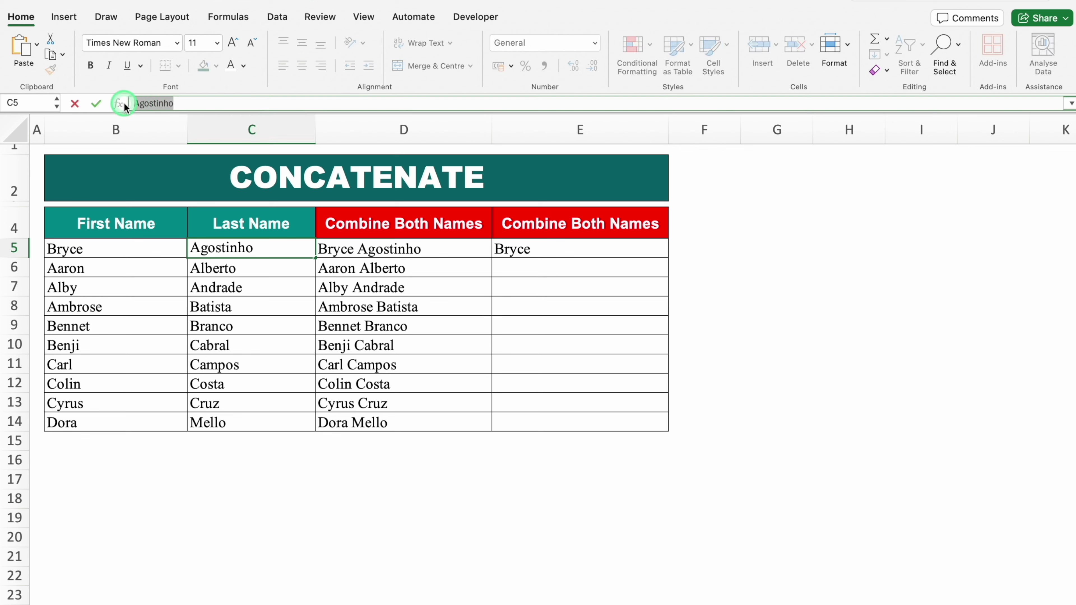
key("Escape")
left_click(558, 248)
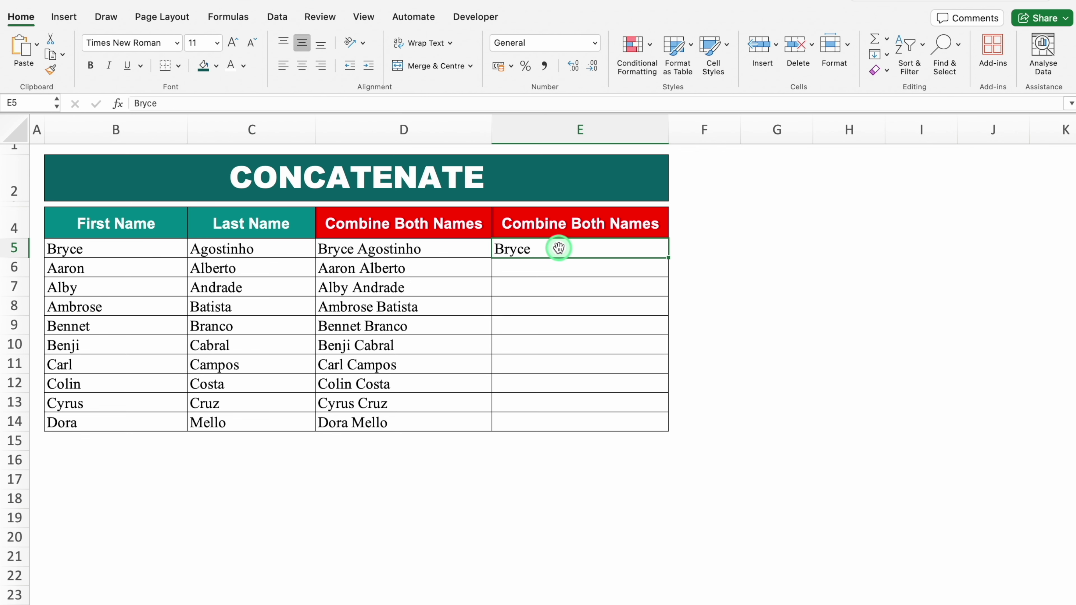
left_click(272, 104)
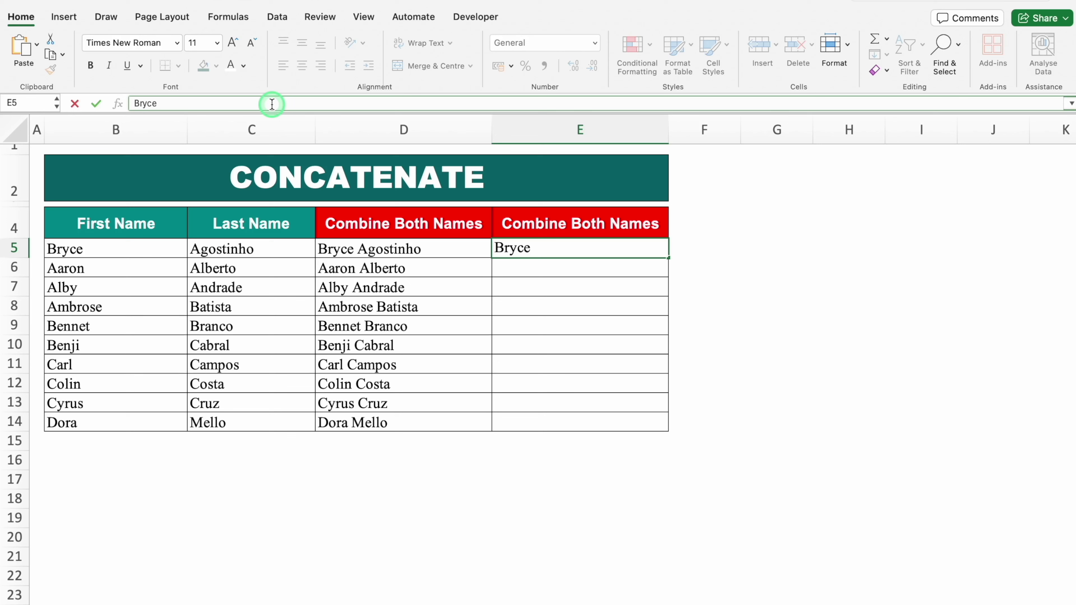
key("super+v")
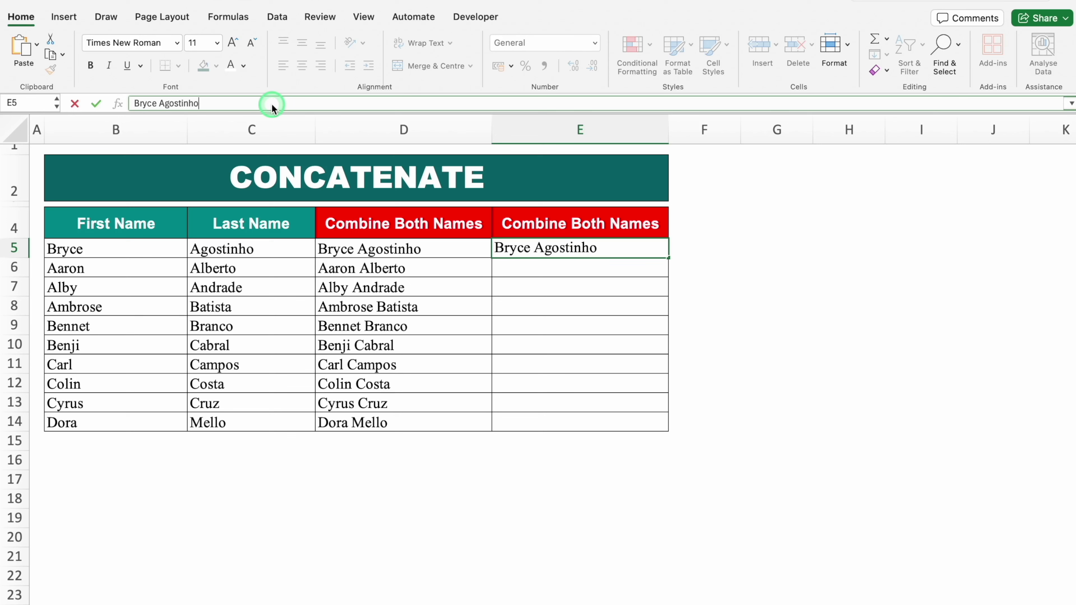
key("Return")
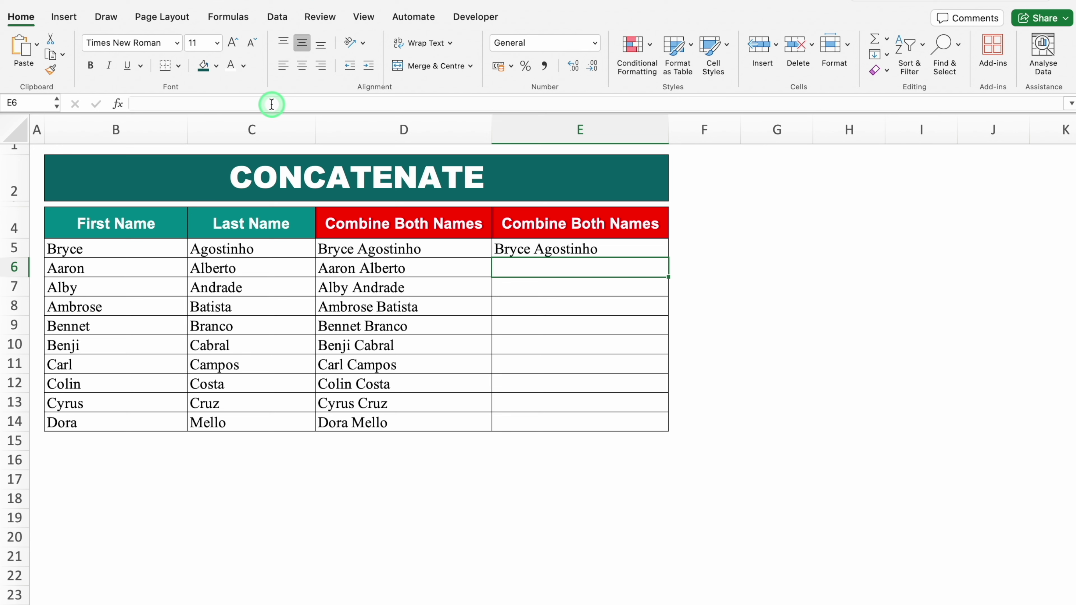
key("super+e")
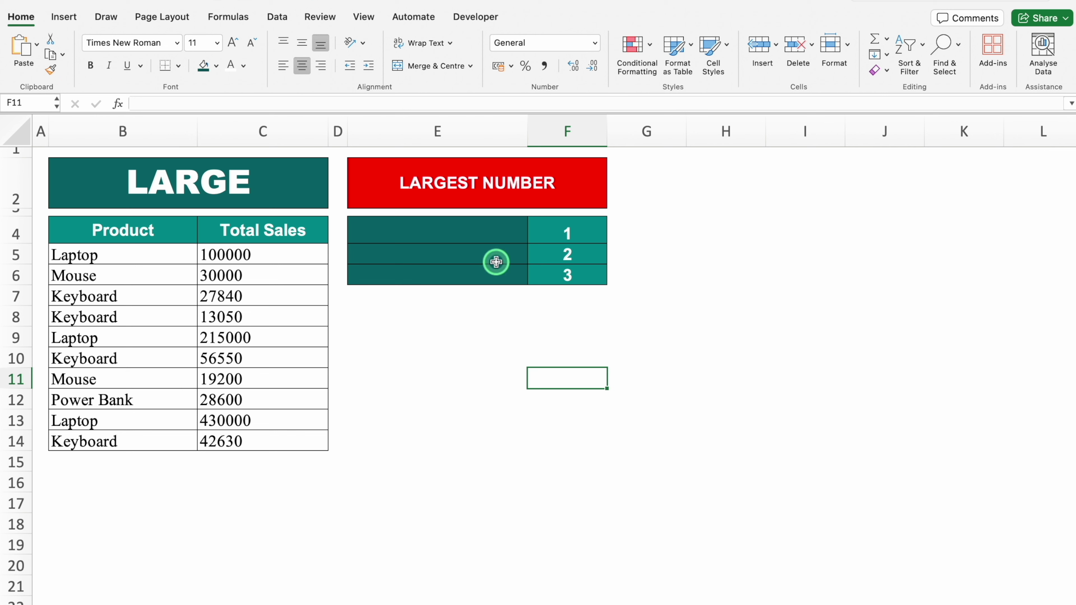
Step: On the LARGE sheet, enter =LARGE(C5:C14,1) in E4 to return the highest total sales value
left_click(465, 234)
type("=large")
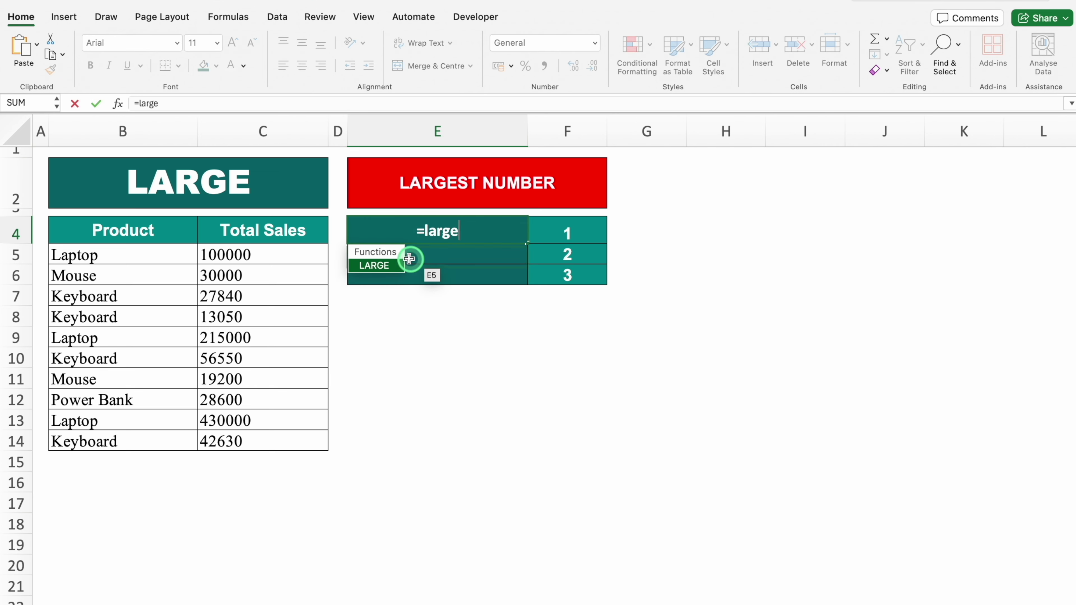
double_click(384, 265)
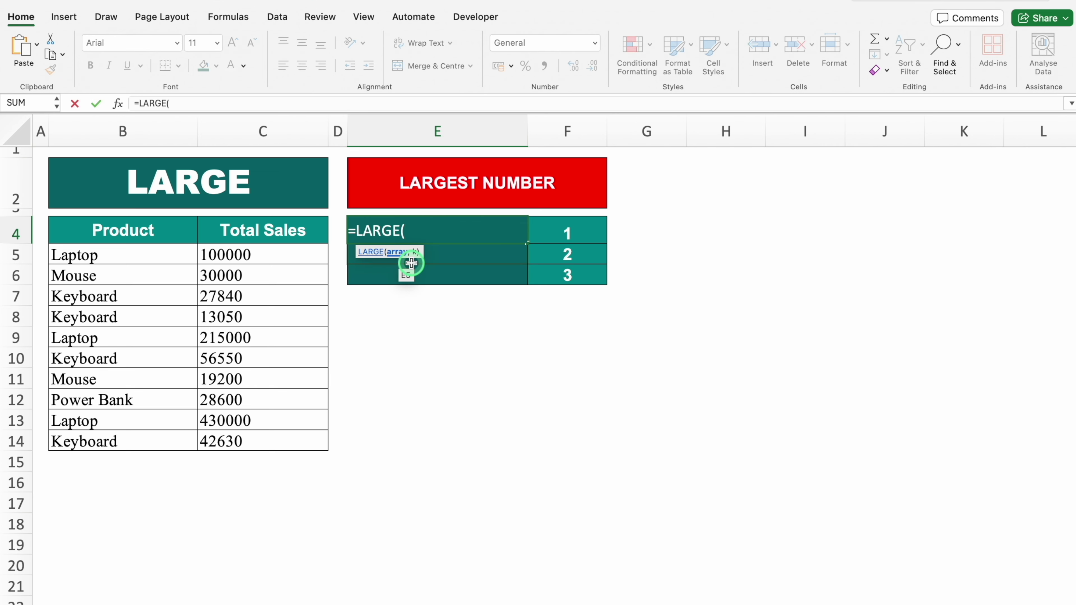
left_click_drag(269, 253, 278, 441)
type(",")
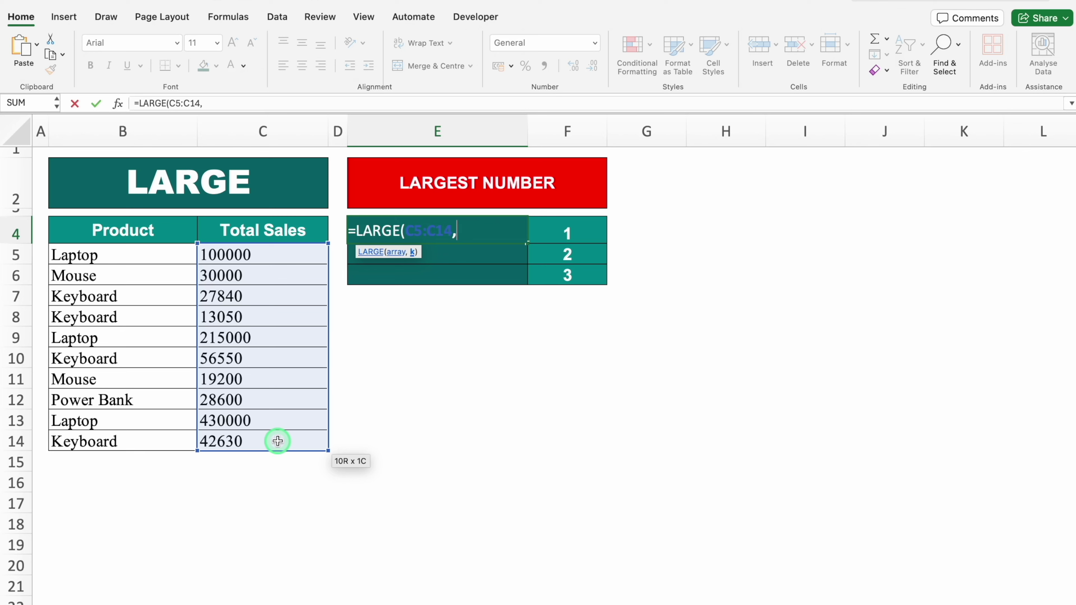
type("1)")
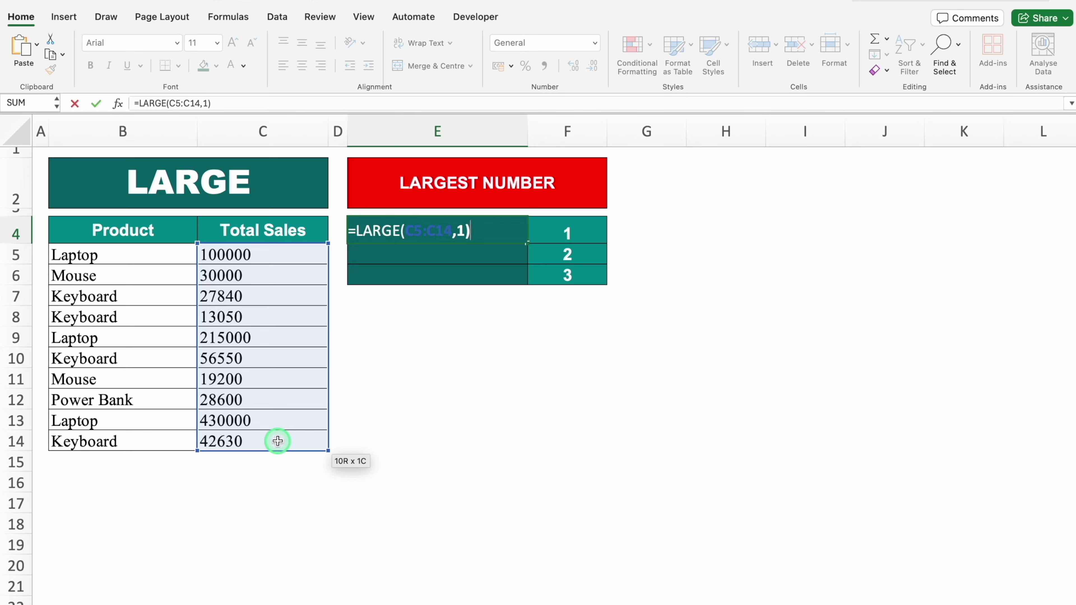
key("Return")
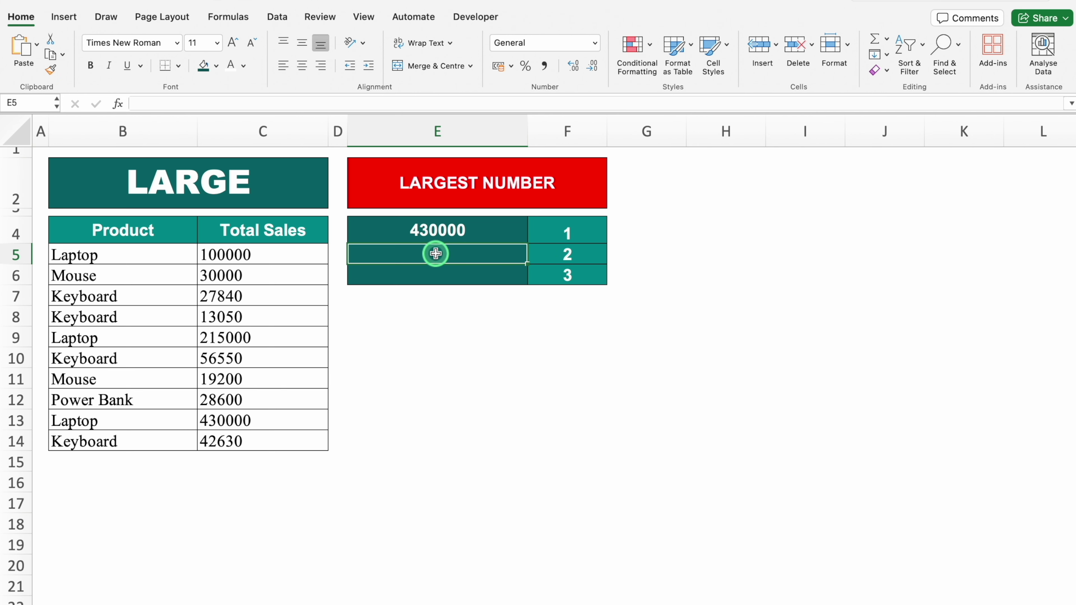
Step: Enter =LARGE(C5:C14,2) in E5 to return the second-largest total sales value
type("=")
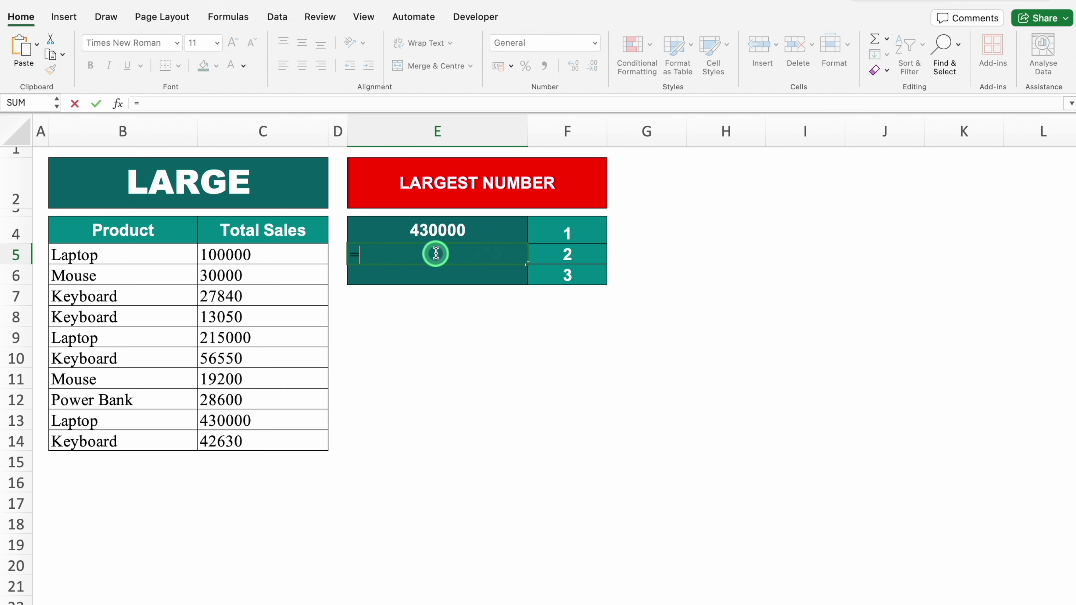
type("large")
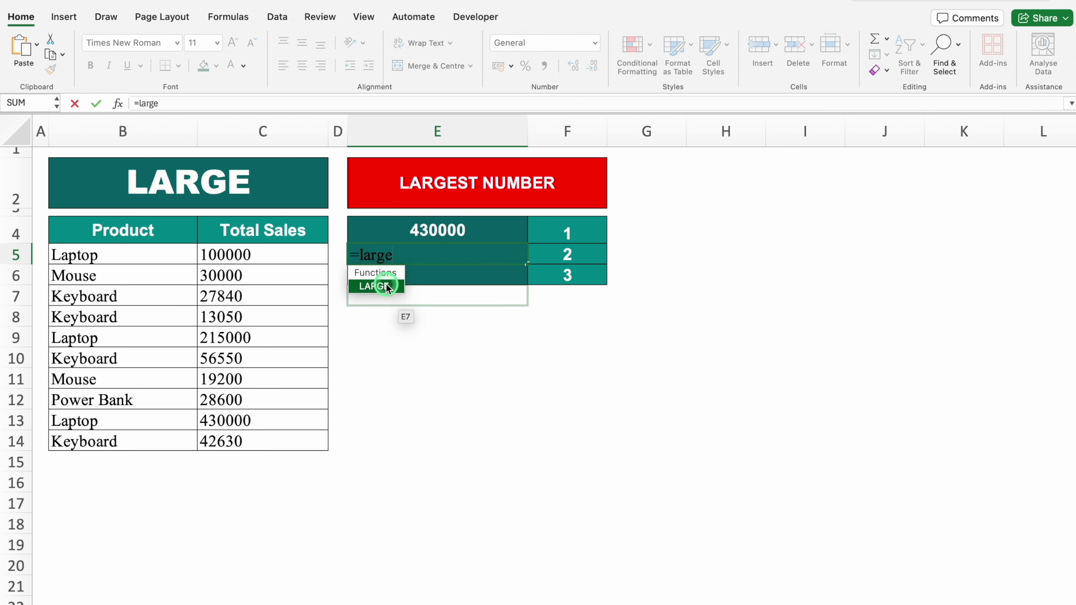
double_click(386, 285)
left_click_drag(288, 259, 293, 437)
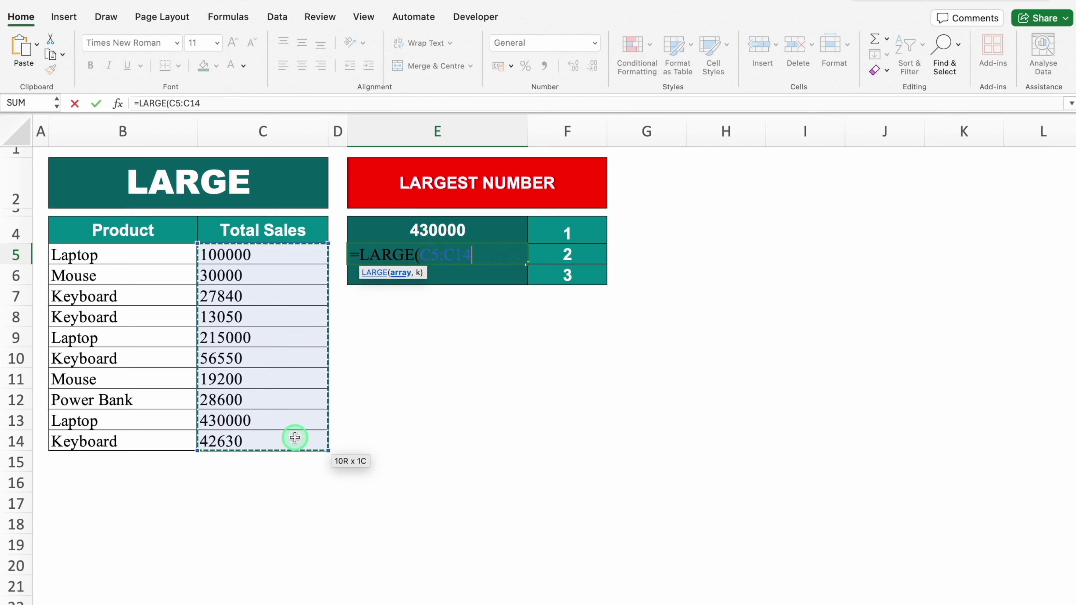
type(",")
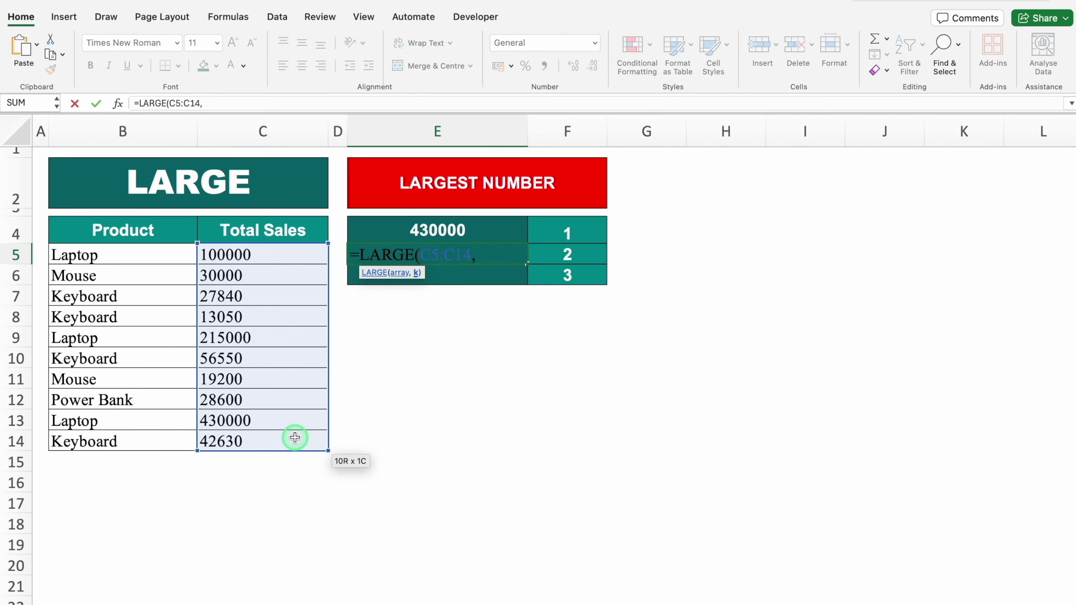
type("2)")
key("Return")
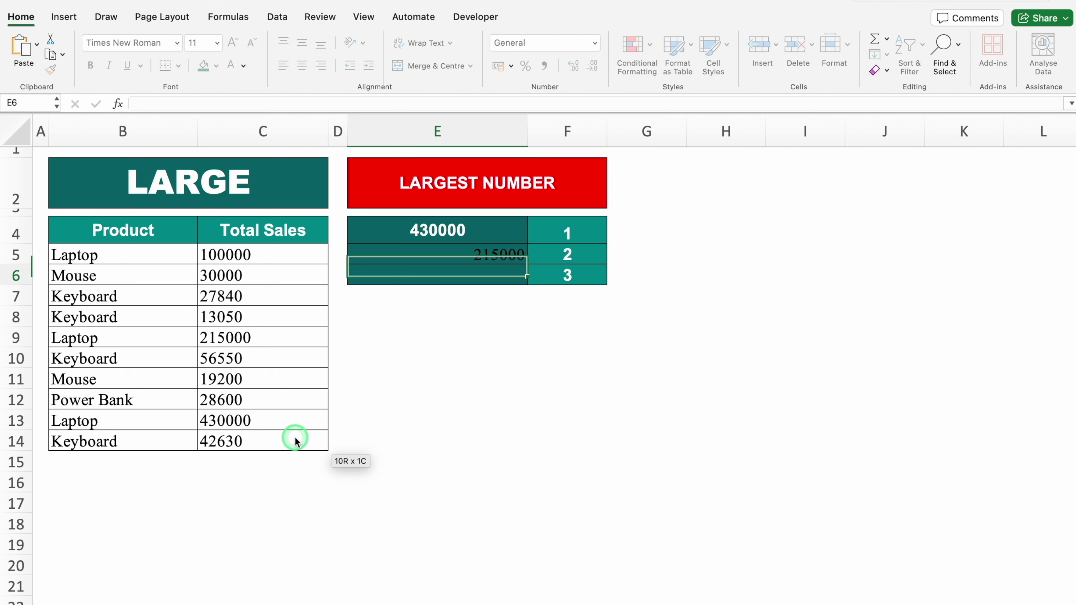
Step: Center the contents of E5:E6 and set their font colour to white
left_click_drag(460, 254, 456, 274)
left_click(301, 66)
left_click(230, 65)
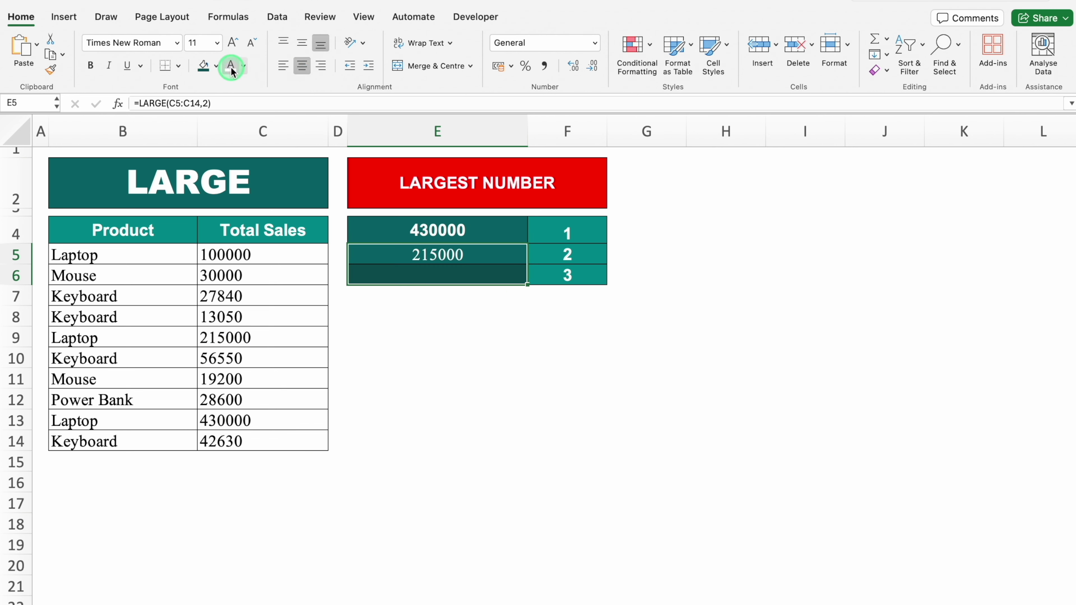
left_click(452, 353)
Step: Change the k argument of the LARGE formula in E5 to 3 to return the third-largest total sales value
left_click(505, 259)
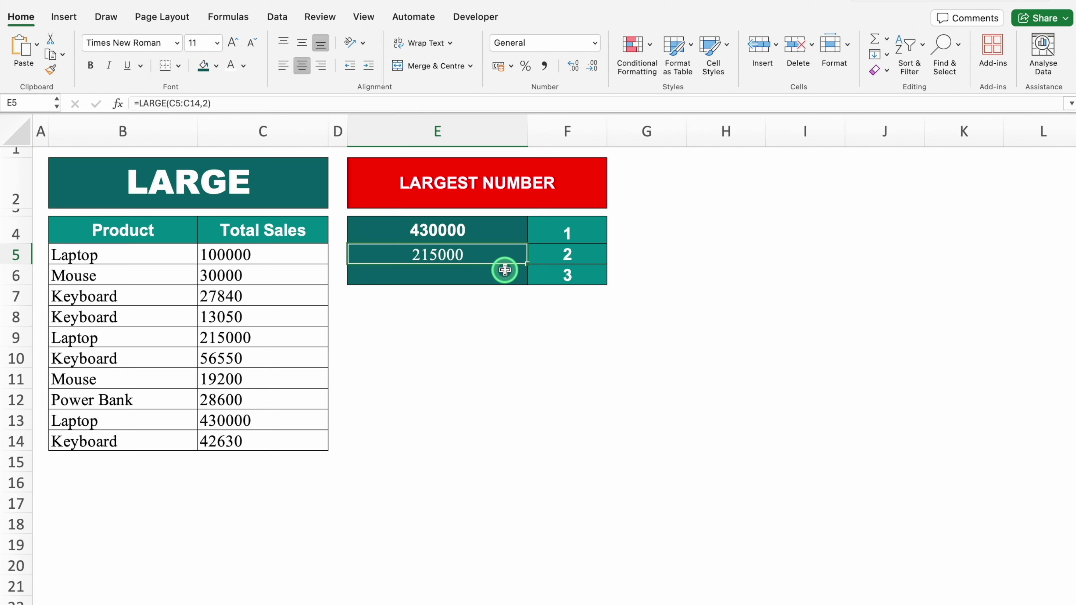
left_click(206, 103)
key("BackSpace")
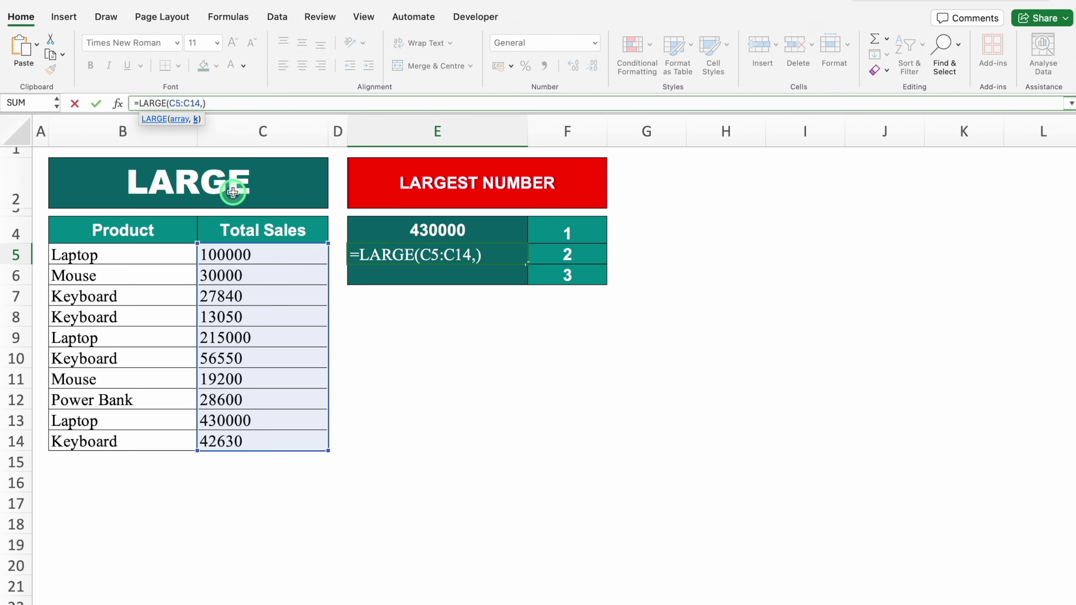
type("3")
key("Return")
left_click(463, 251)
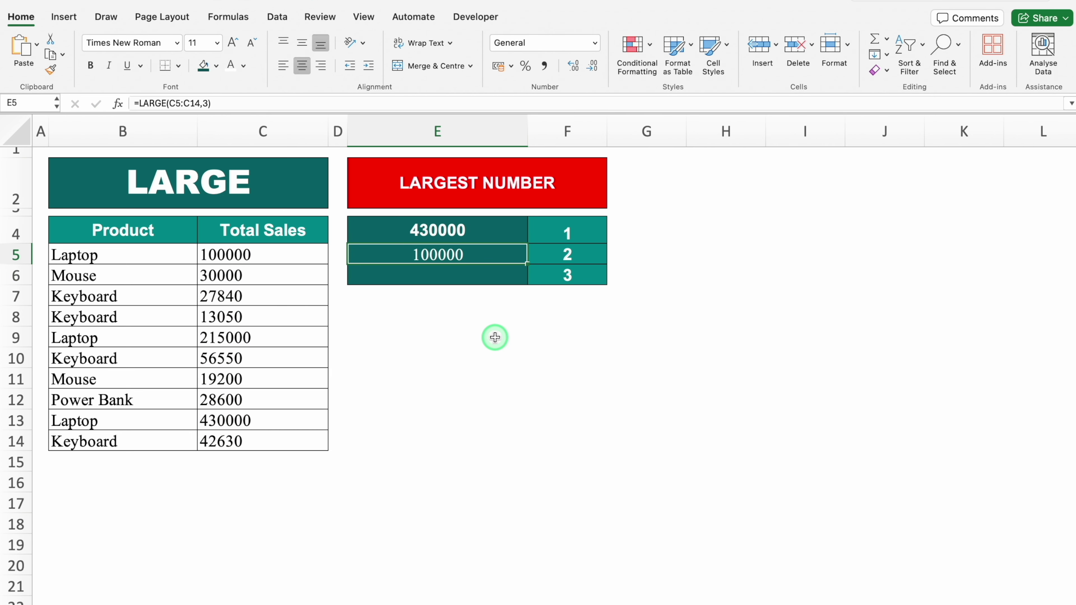
Step: On the SMALL sheet, enter =SMALL(C5:C14,1) in E4 to return the lowest total sales value
left_click(495, 337)
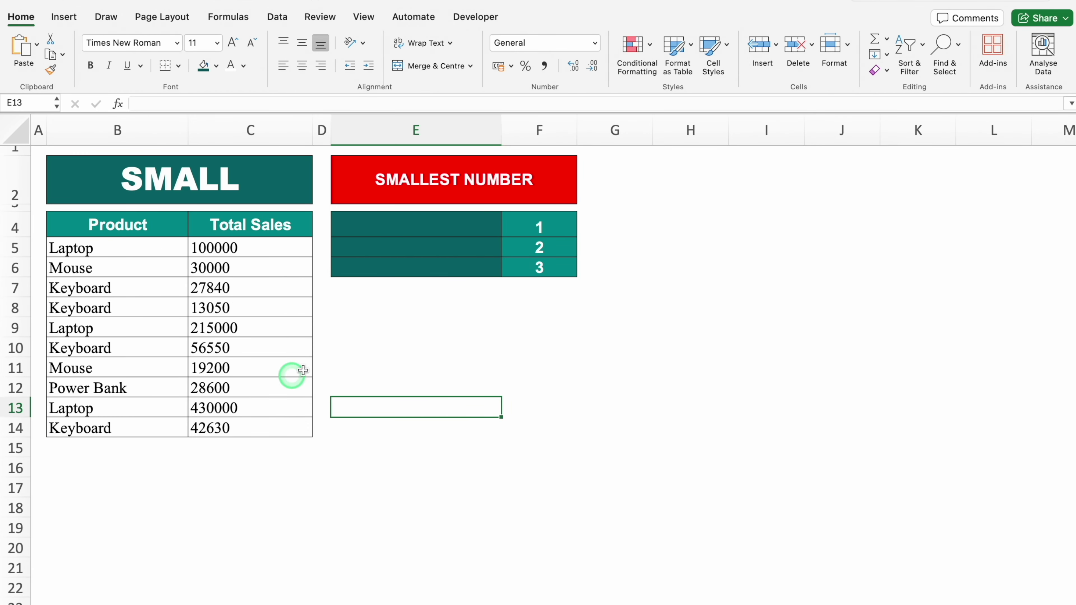
left_click(464, 228)
type("=small")
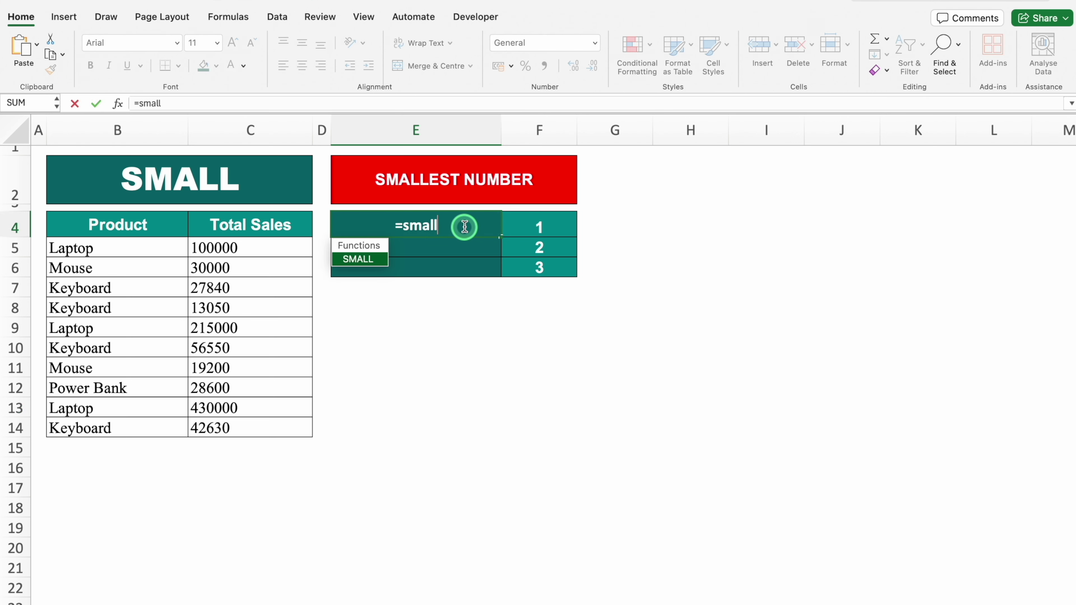
double_click(371, 259)
left_click_drag(258, 249, 265, 421)
type(",")
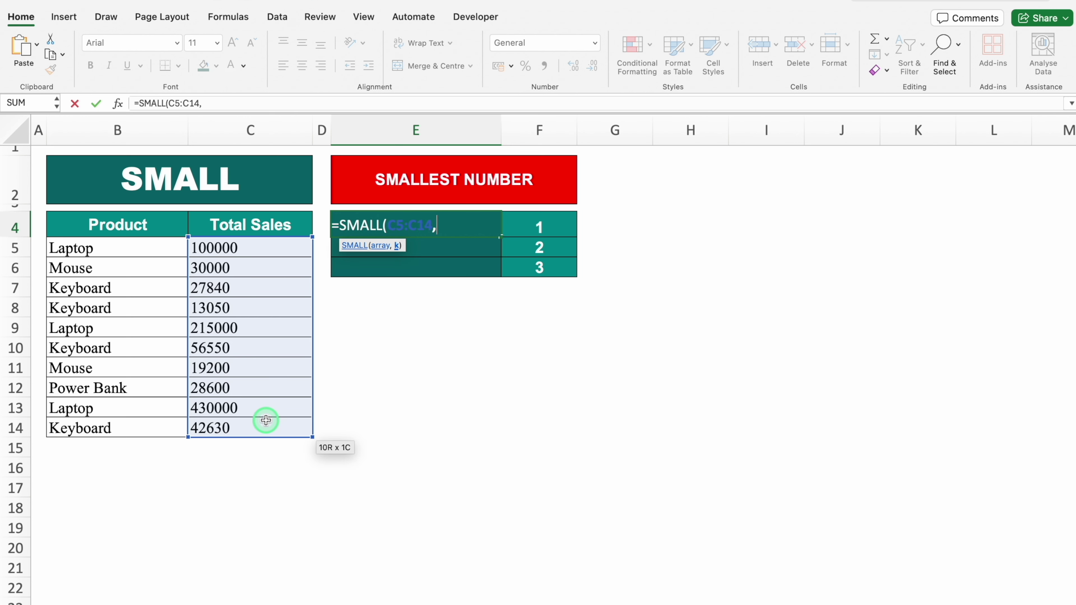
type("1)")
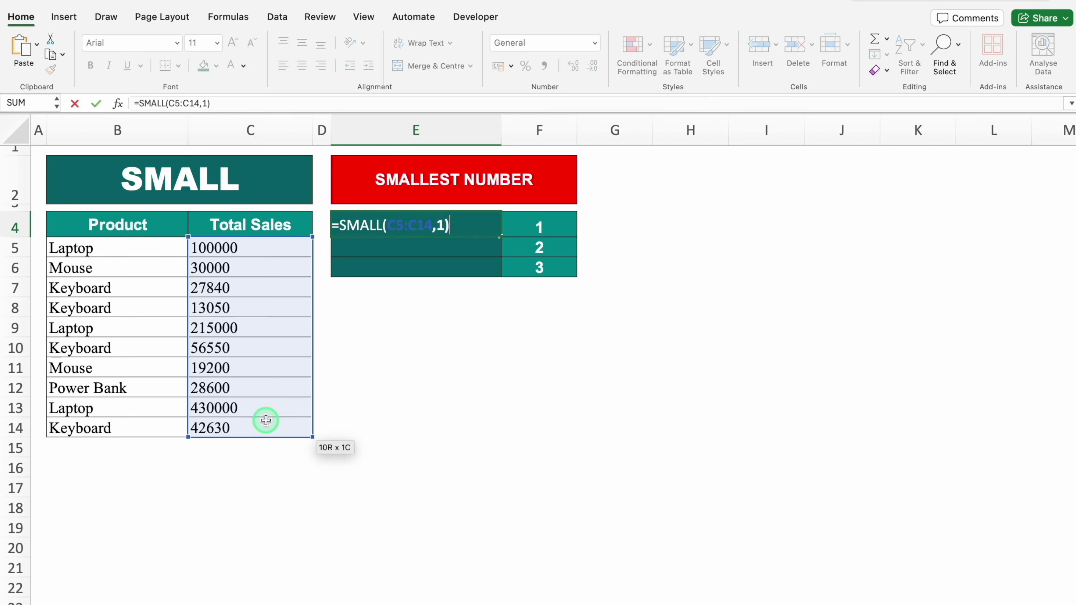
key("Return")
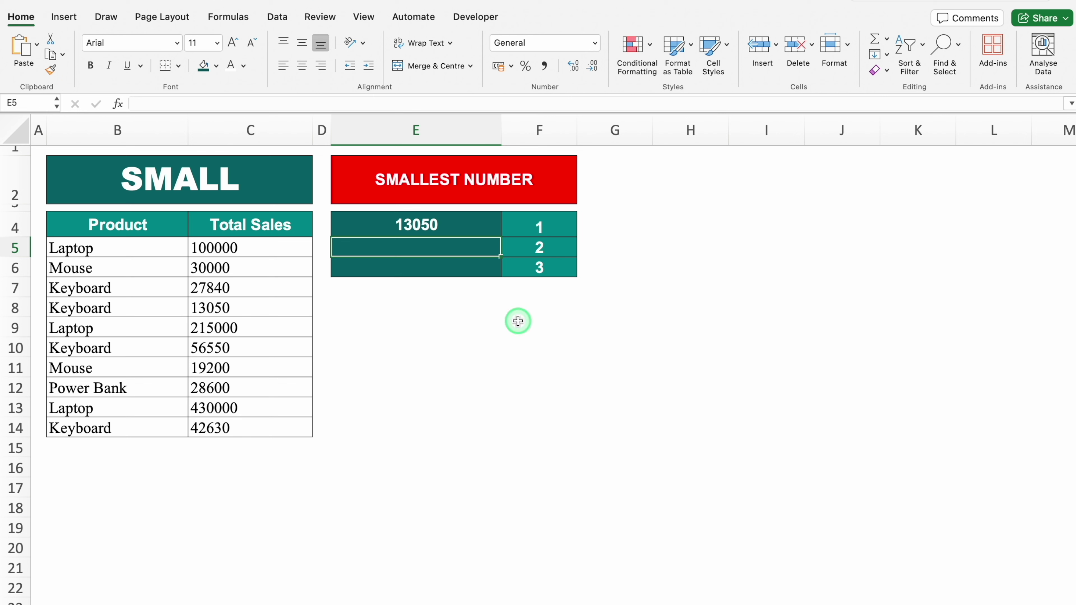
Step: Enter =SMALL(C5:C14,2) in E5 to return the second-smallest total sales value
type("=small")
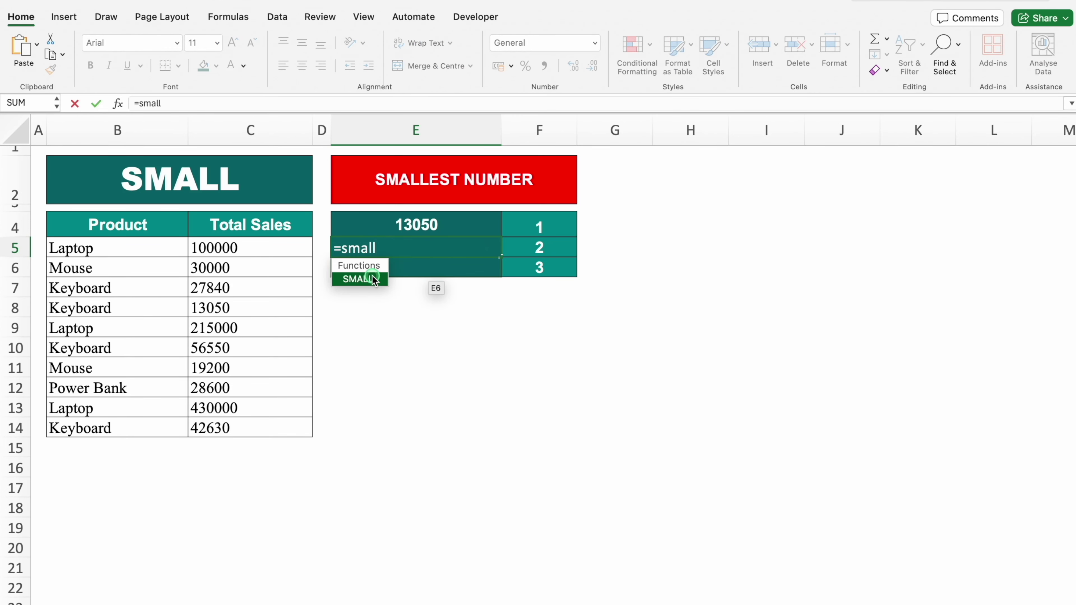
double_click(358, 279)
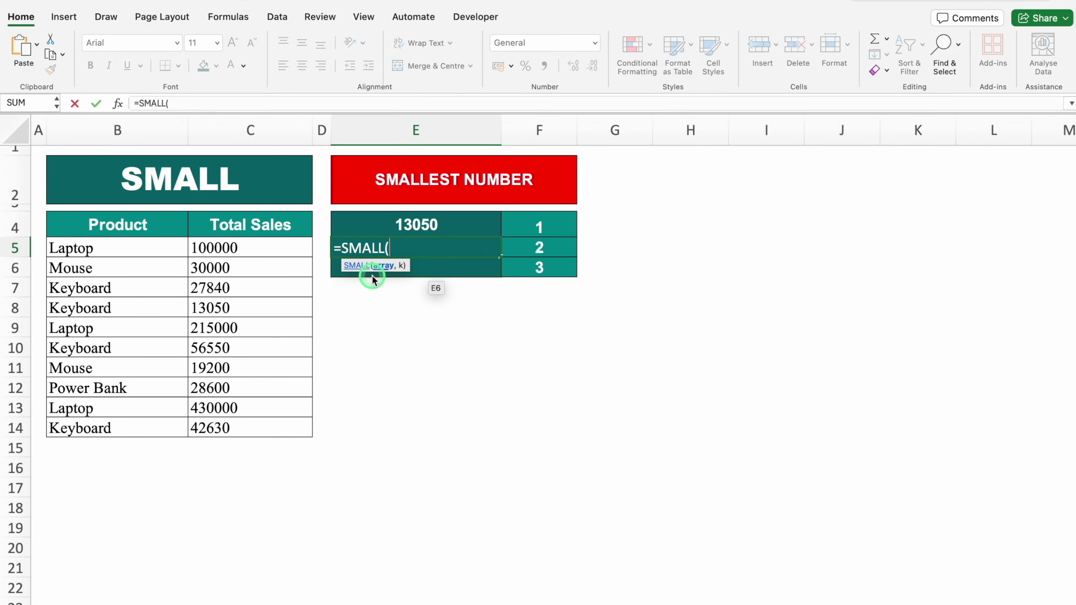
left_click_drag(255, 247, 285, 422)
type(",2")
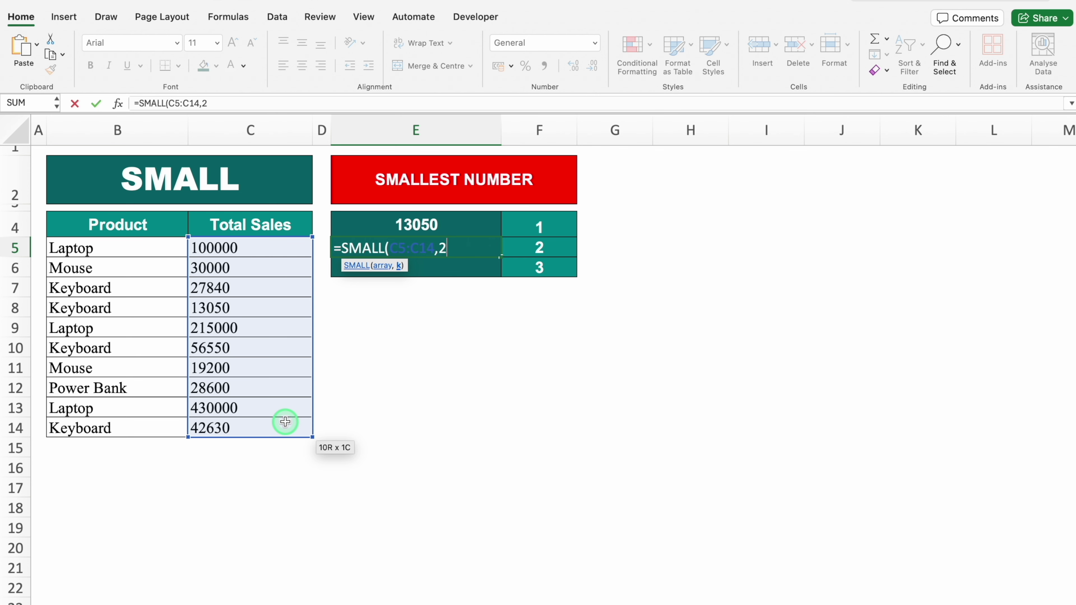
type(")")
key("Return")
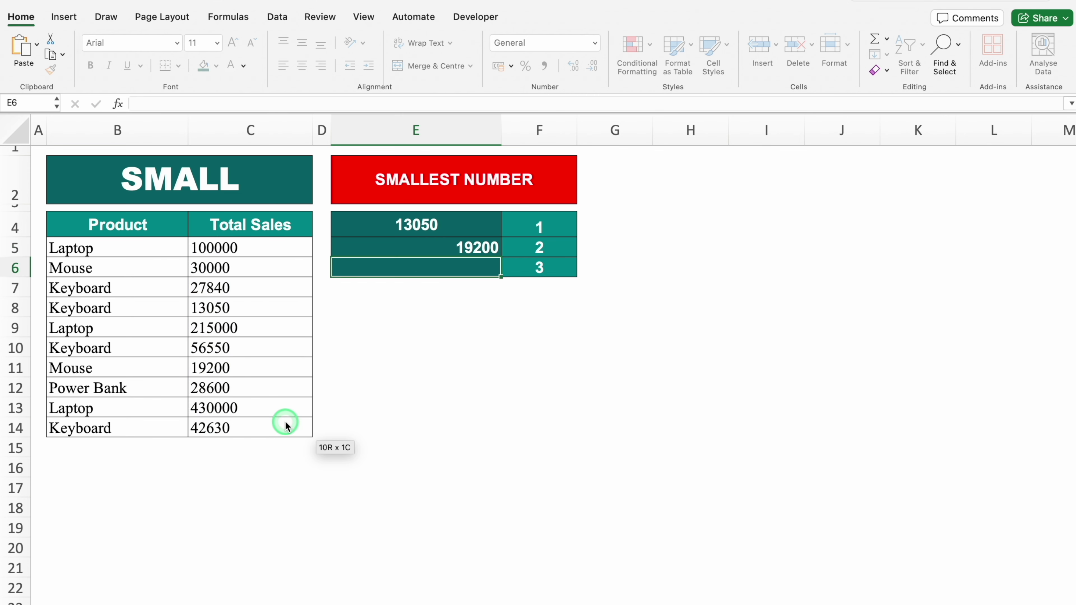
Step: Center the contents of cells E5:E6 on the SMALL sheet horizontally
left_click_drag(447, 248, 447, 269)
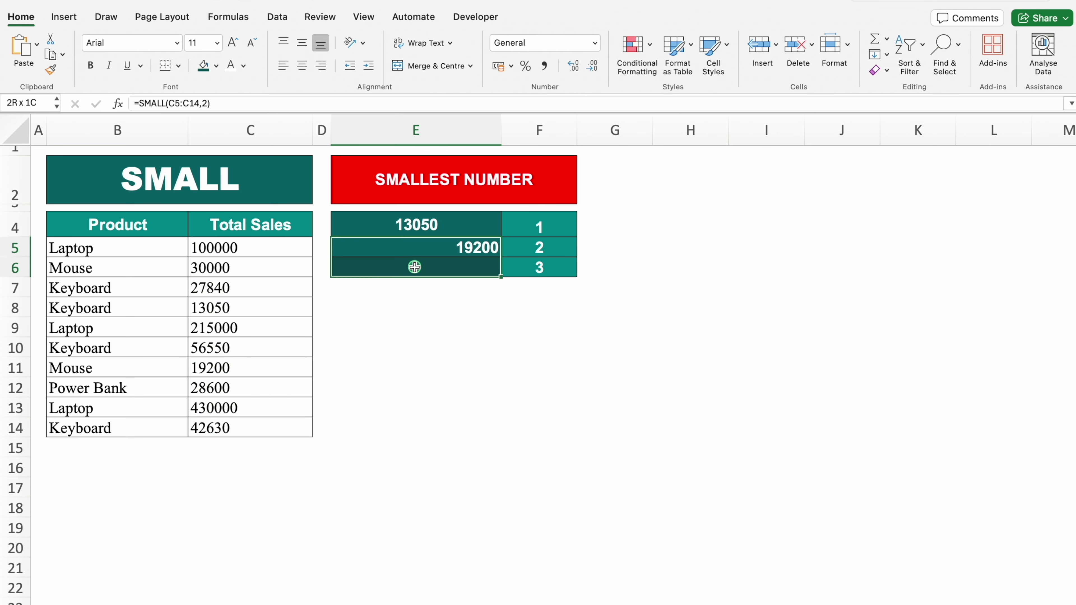
left_click(301, 64)
left_click(355, 360)
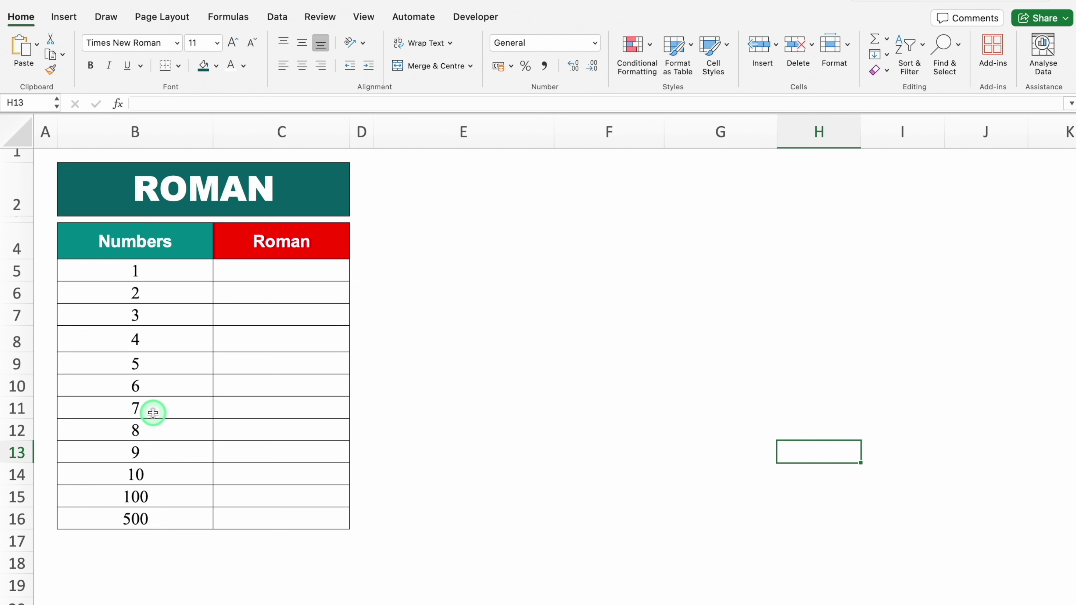
Step: On the ROMAN sheet, enter =ROMAN(B5) in C5 to convert the first number to a Roman numeral
left_click(285, 271)
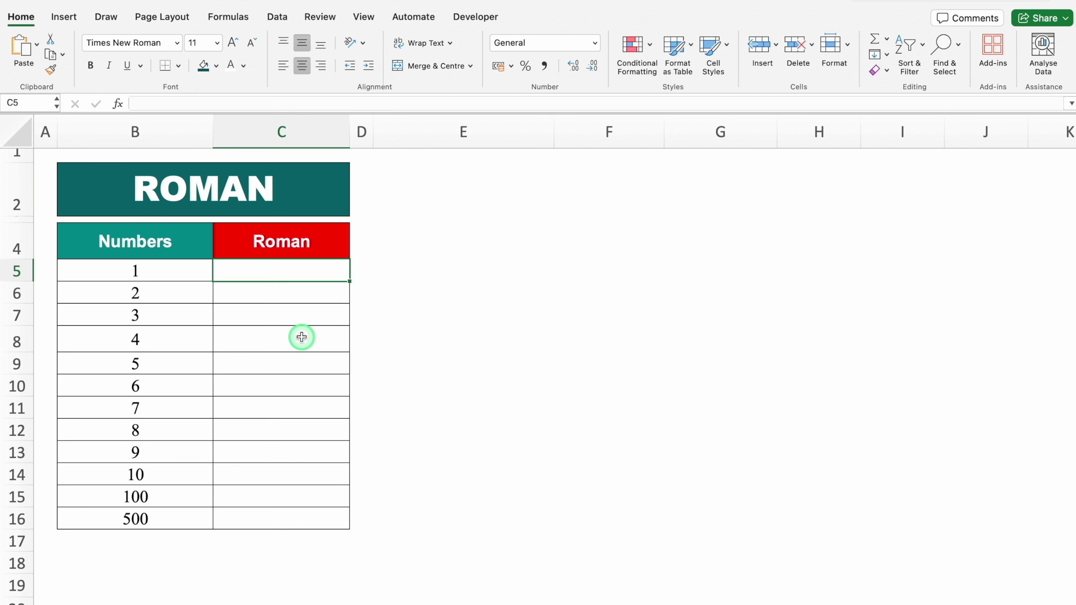
type("=r")
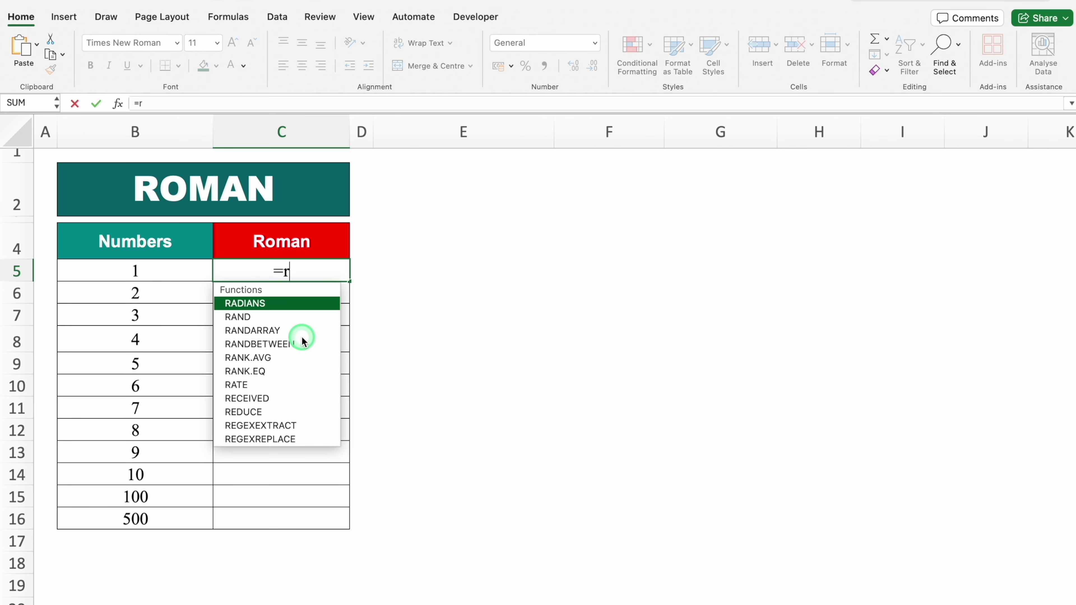
type("oman")
double_click(259, 304)
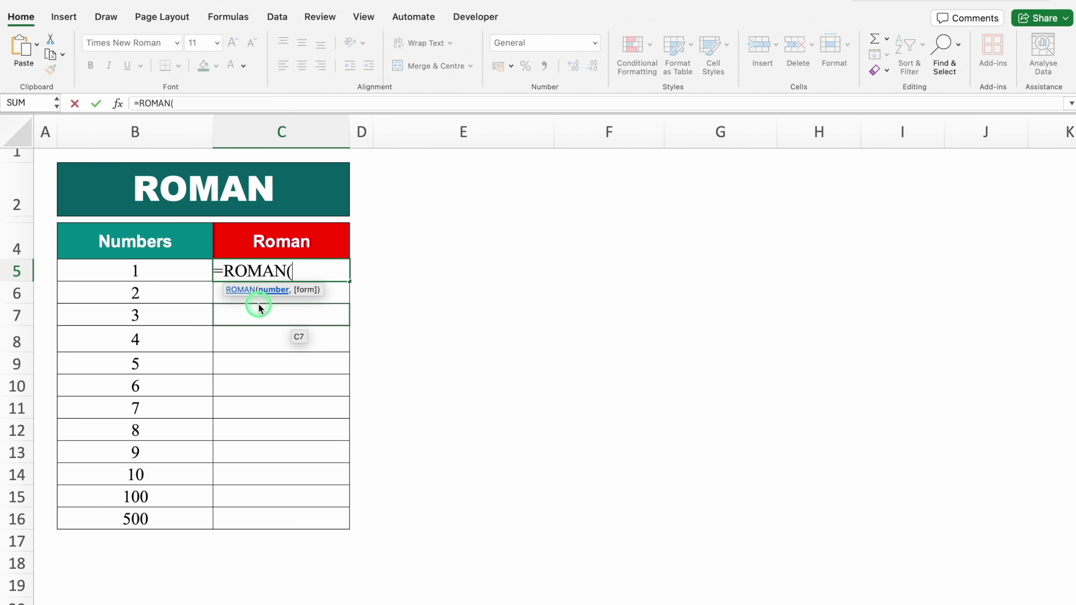
left_click(171, 270)
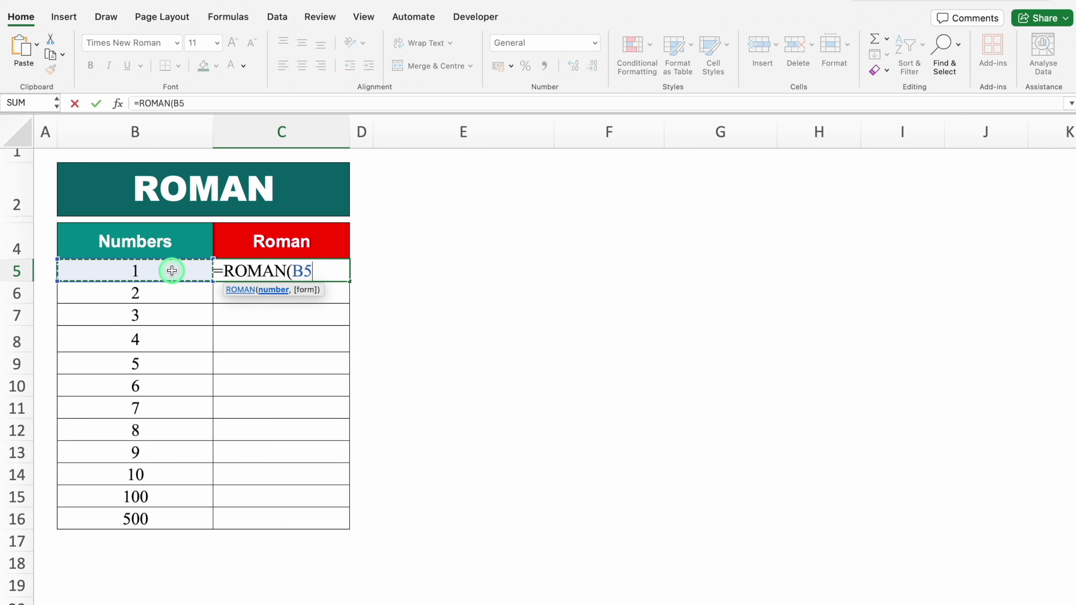
type(")")
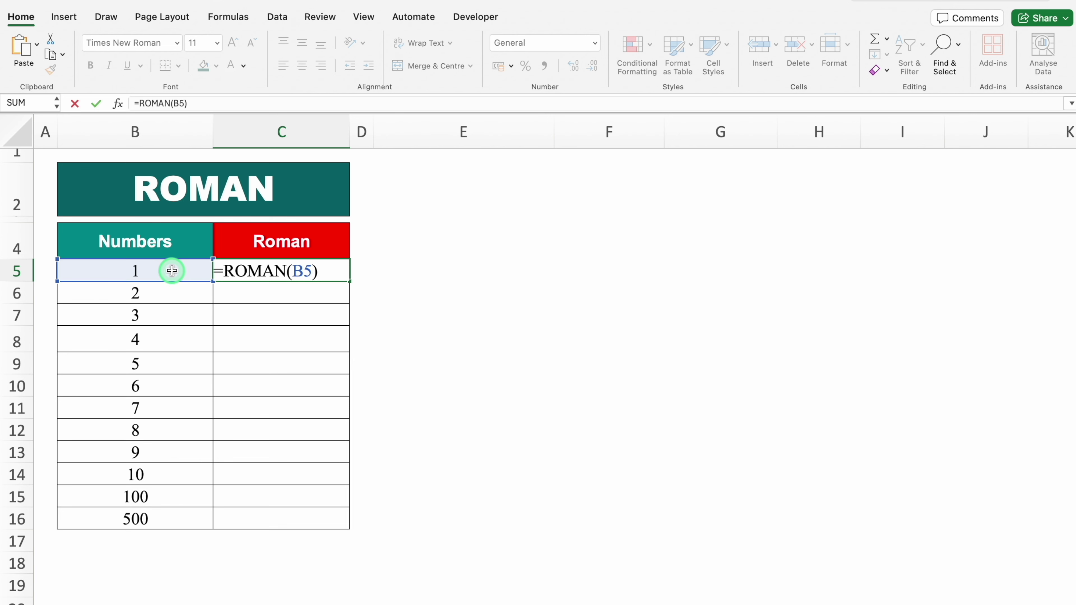
key("Return")
Step: Fill the ROMAN formula from C5 down to C16 for the remaining numbers
left_click(238, 270)
double_click(350, 282)
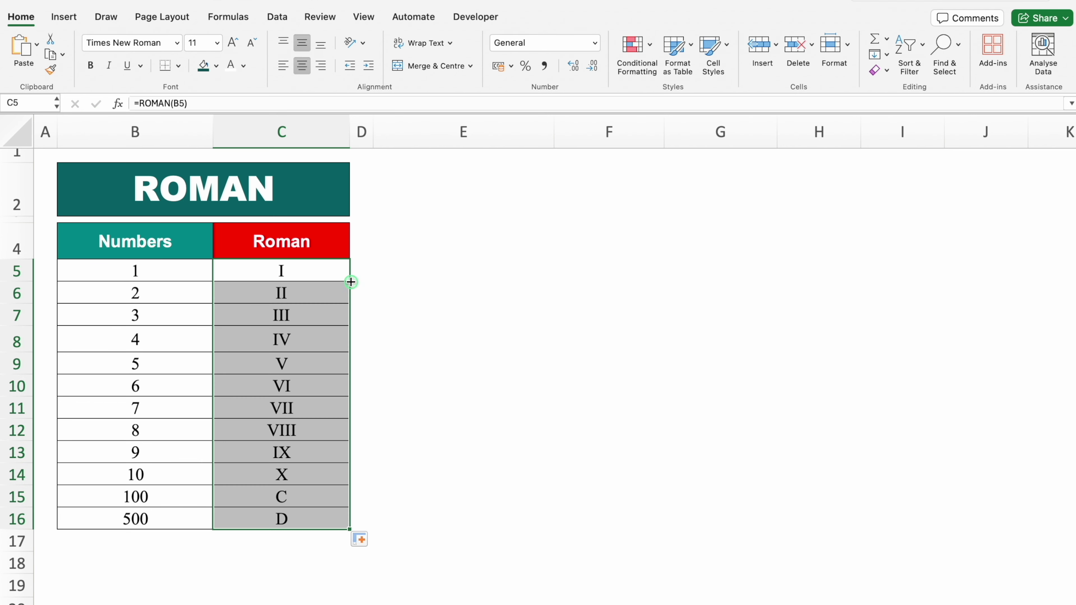
left_click(414, 274)
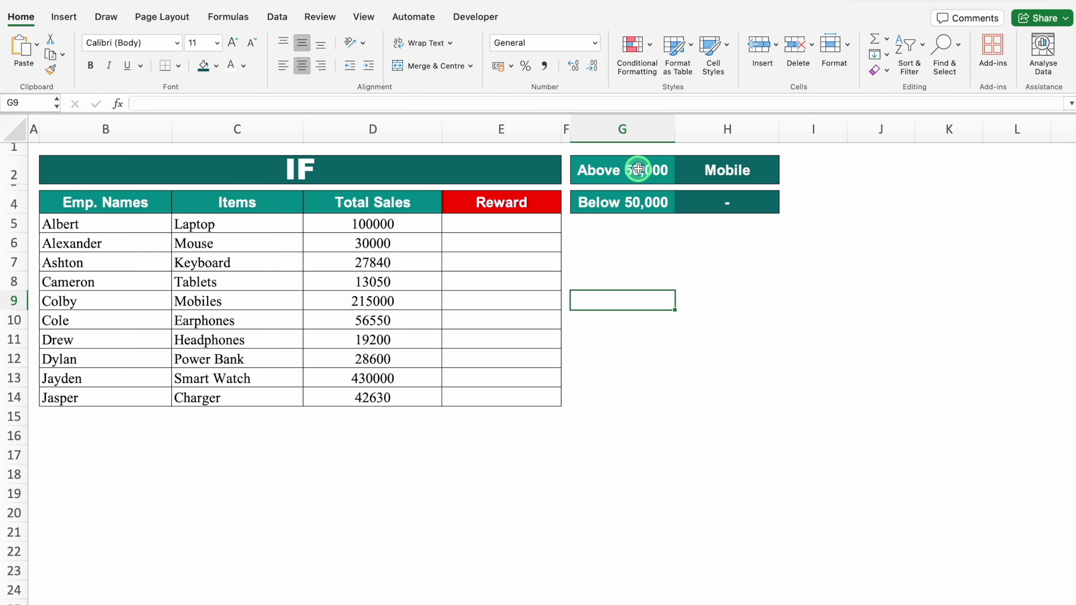
Step: On the IF sheet, begin an IF formula in E5 with the logical test D5:D14>=50000 on the Total Sales values
left_click(735, 171)
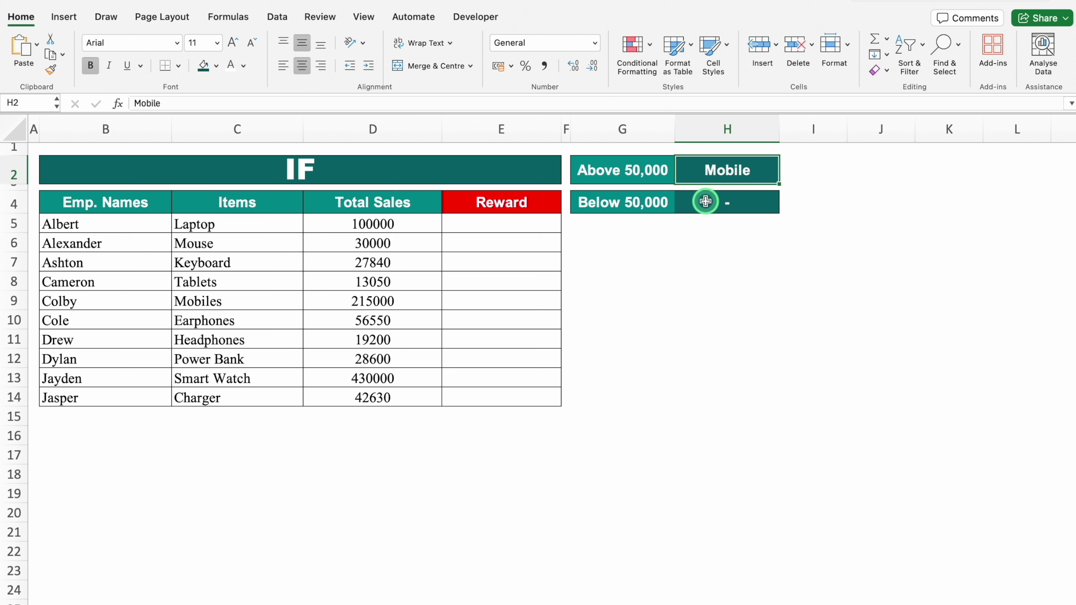
left_click(464, 222)
type("=if")
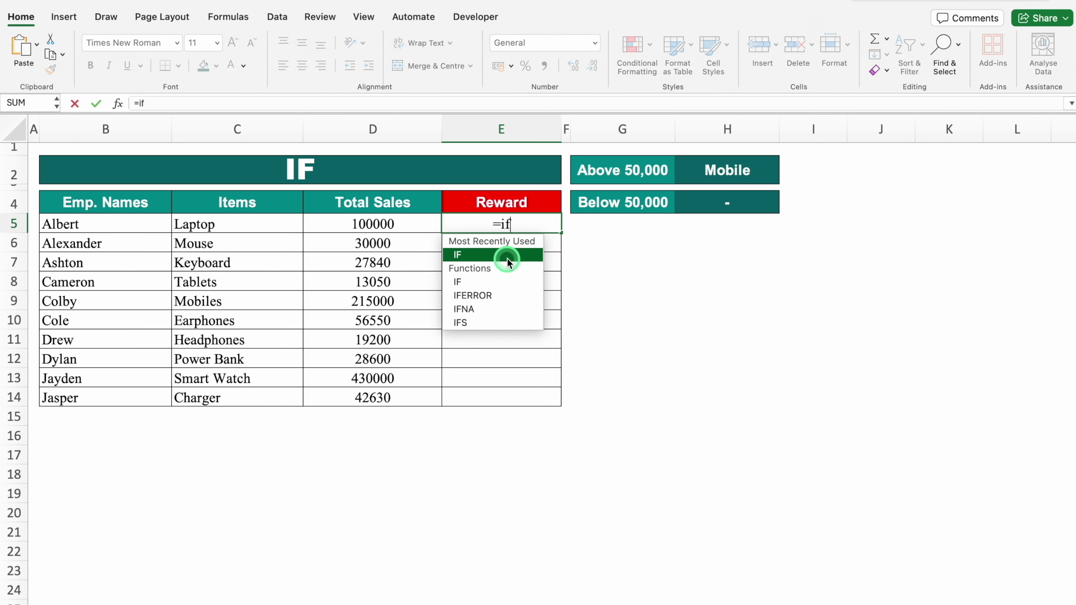
double_click(507, 259)
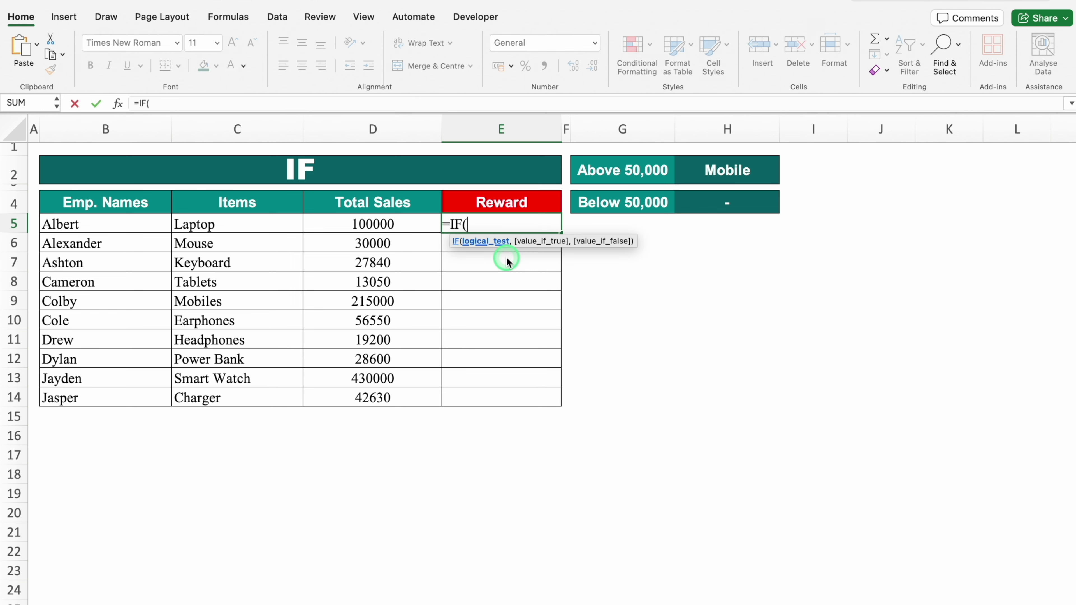
left_click(404, 227)
left_click_drag(403, 227, 408, 394)
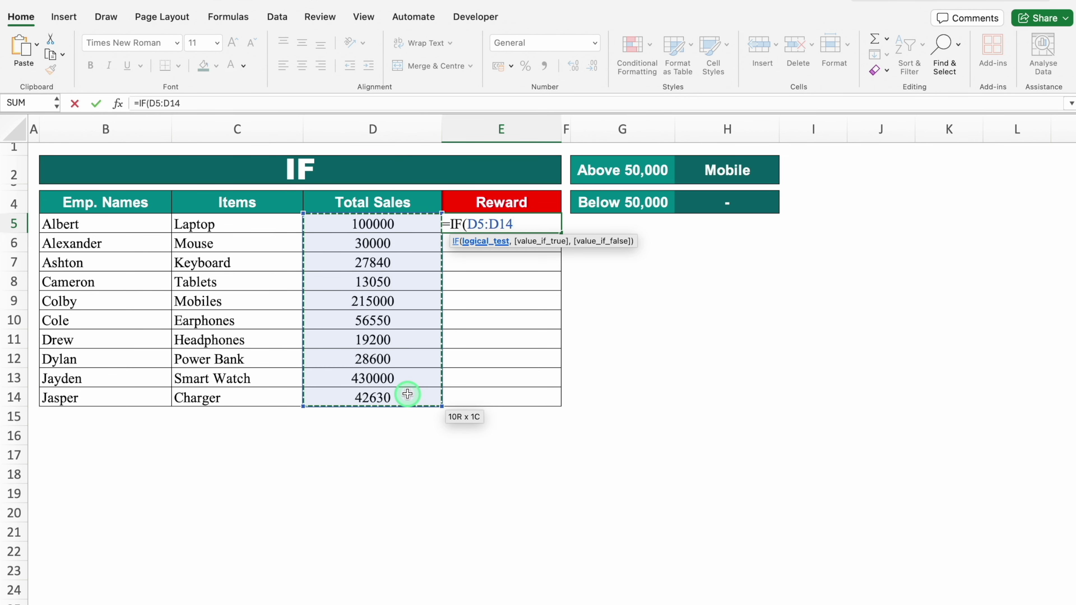
type(">=50000,")
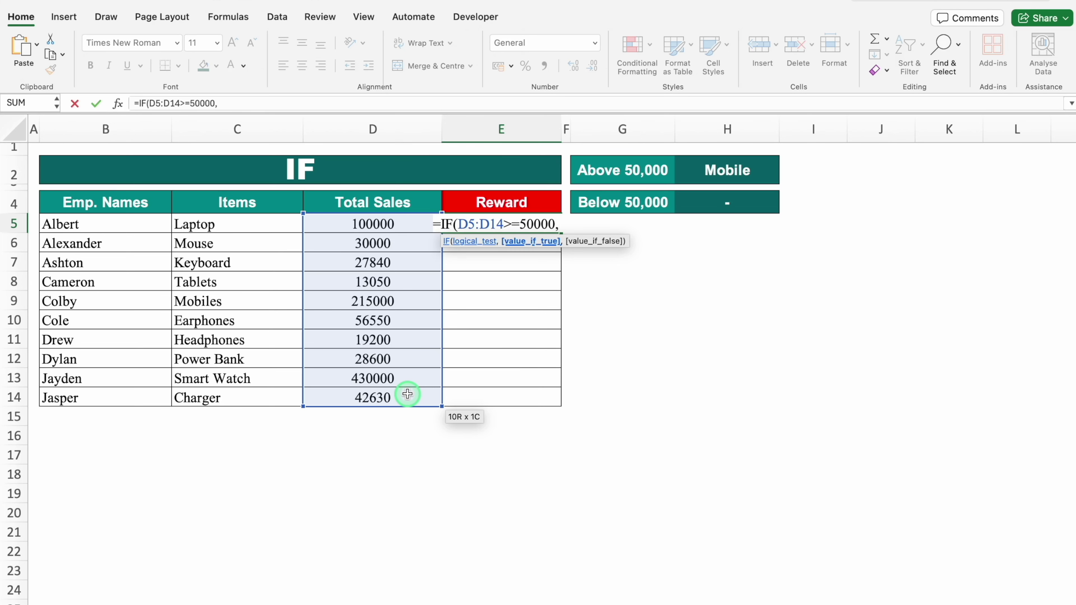
Step: Complete the IF formula in E5 with "Mobile" as the true value and "-" as the false value
type("\"Mobile")
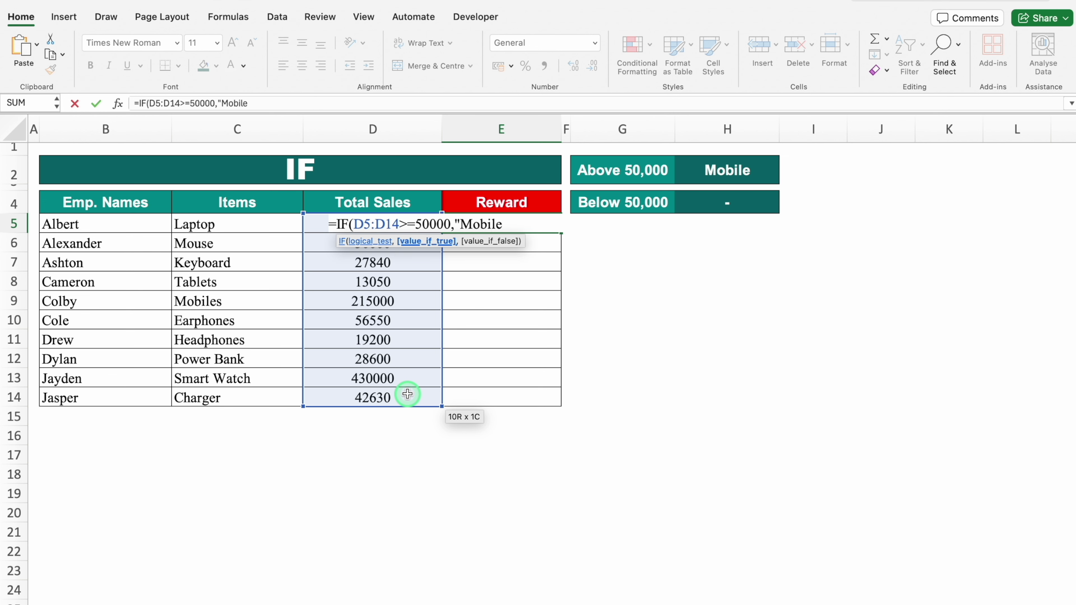
type("\"")
type(",")
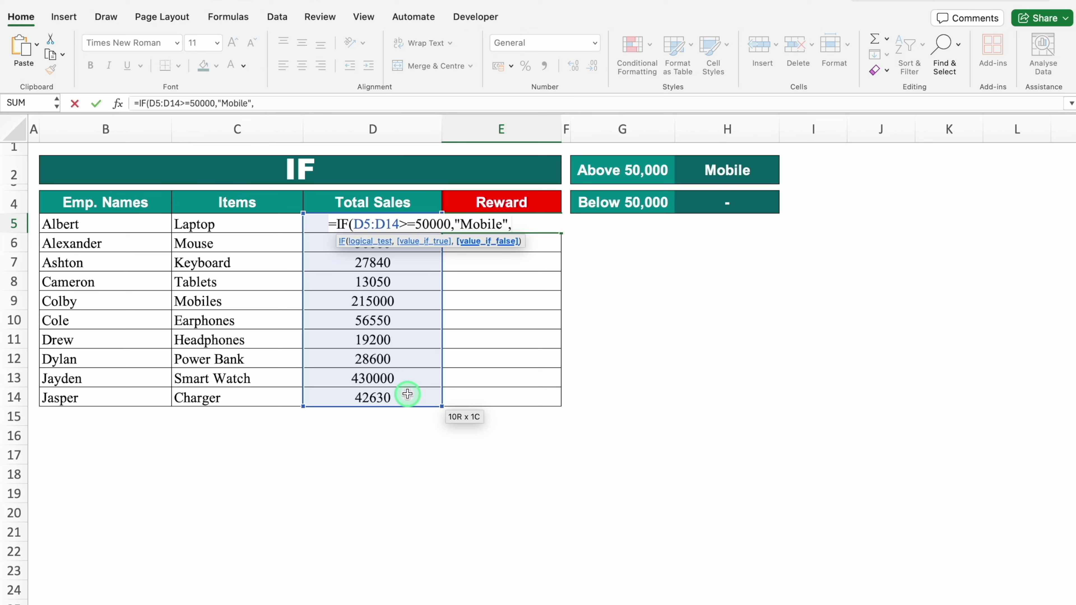
type("\"-\")")
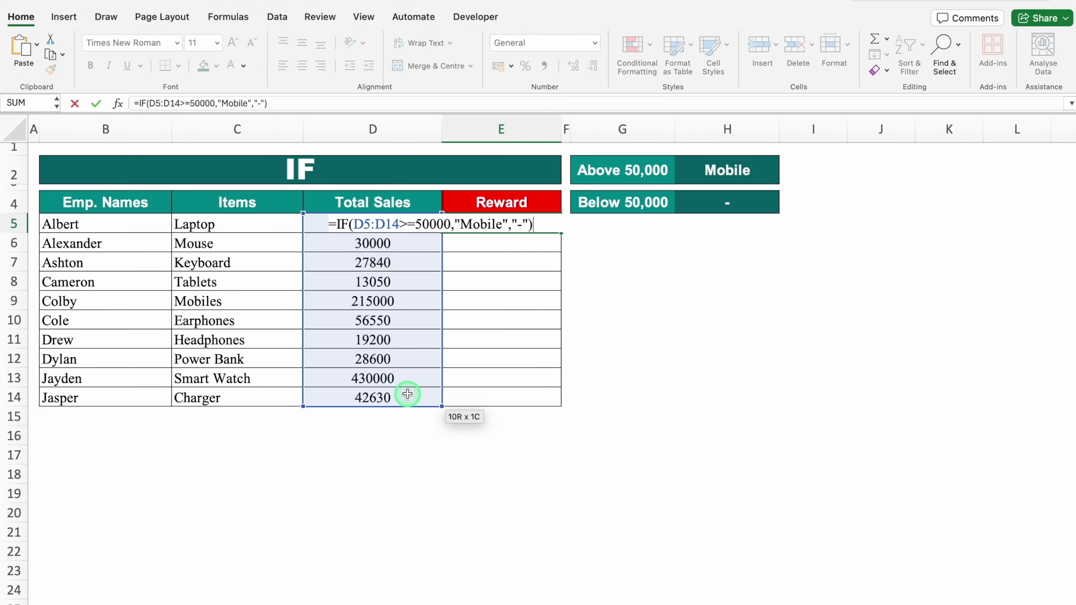
key("Return")
key("Right")
key("Right")
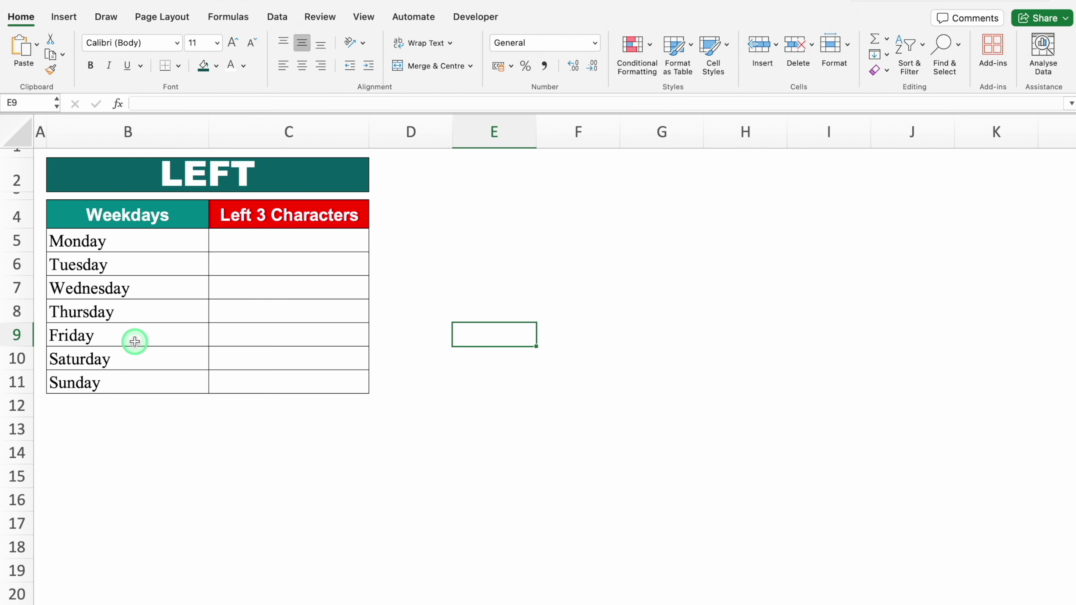
Step: On the LEFT sheet, enter =LEFT(B5,3) in C5 to extract the first three characters of Monday
left_click(254, 241)
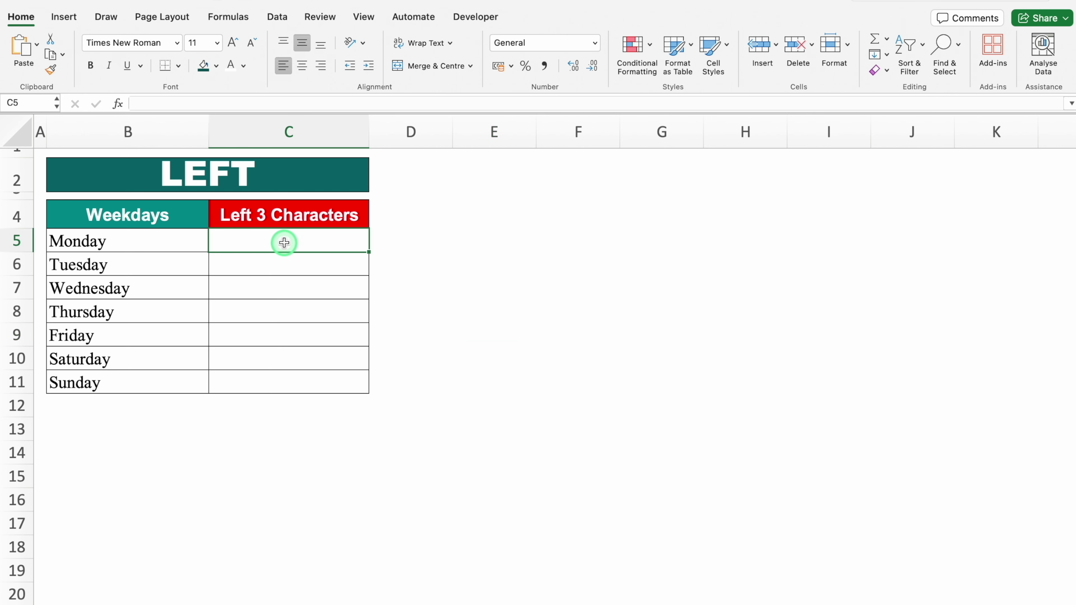
type("=")
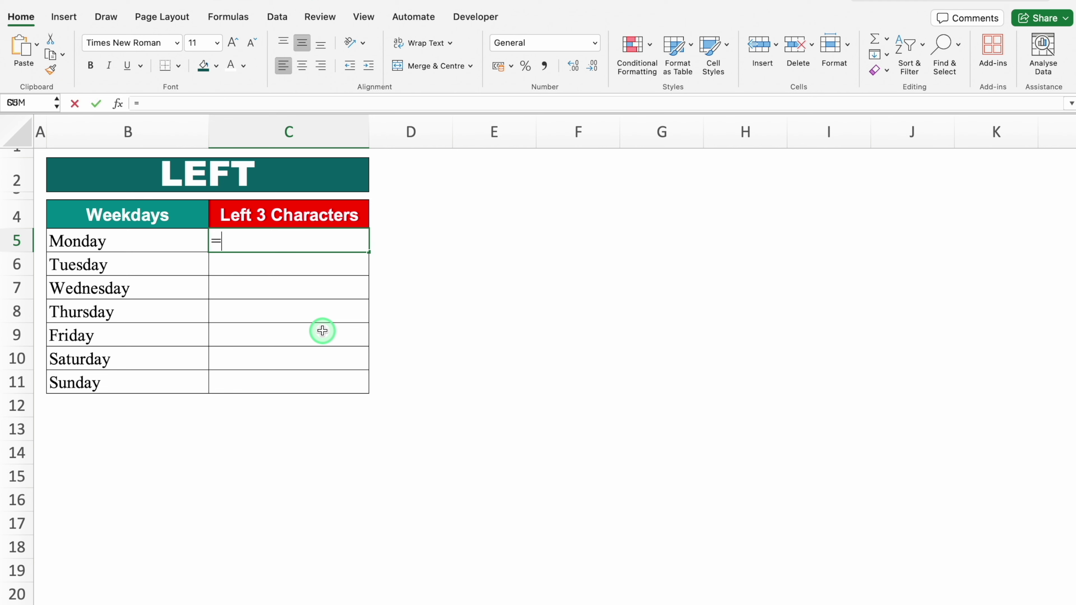
type("left(")
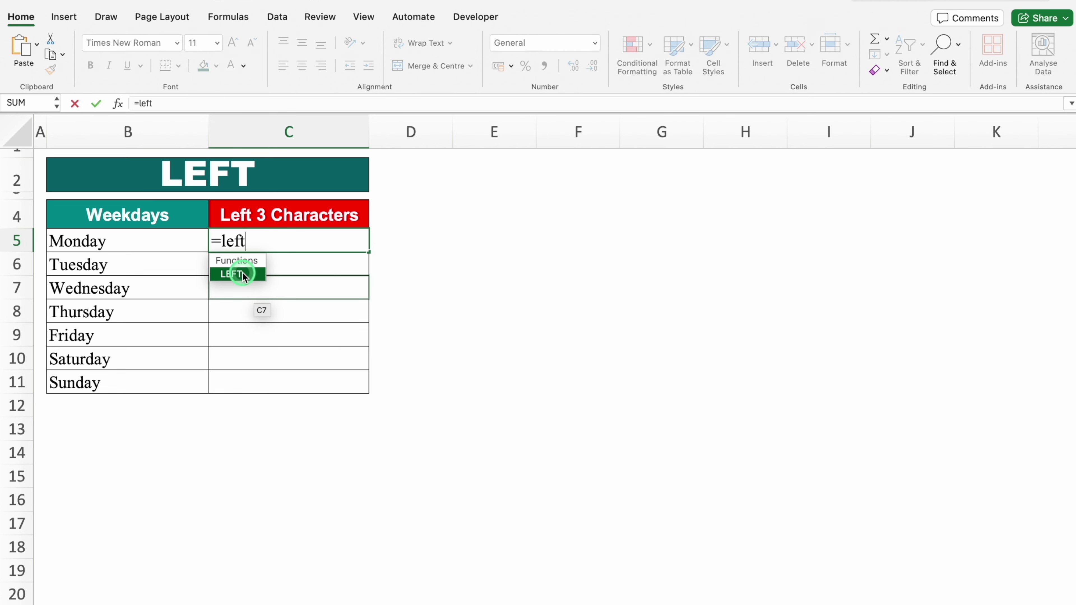
left_click(164, 244)
type(",")
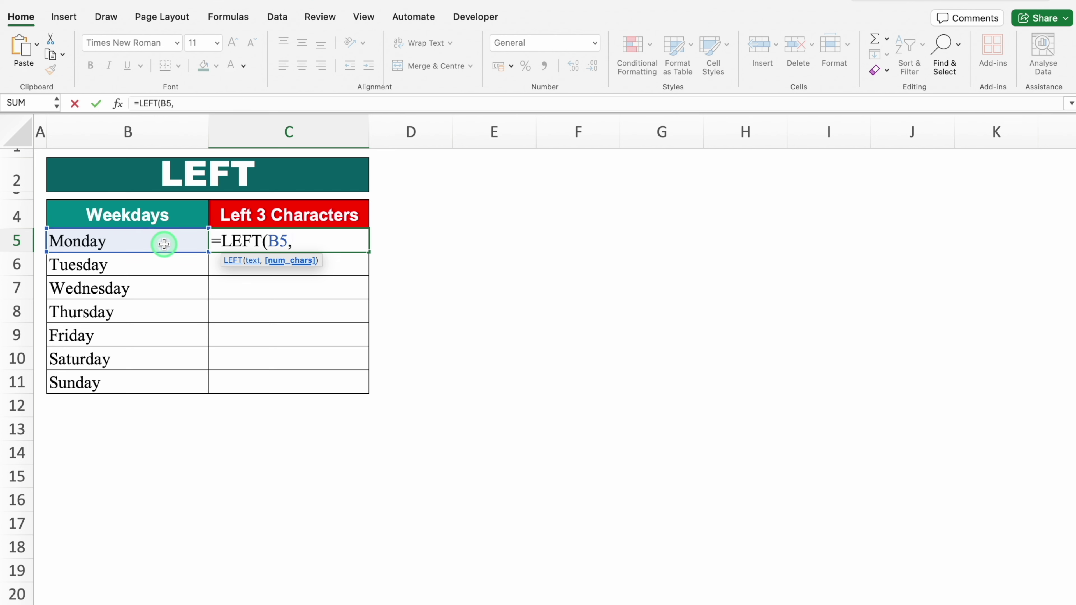
type("3)")
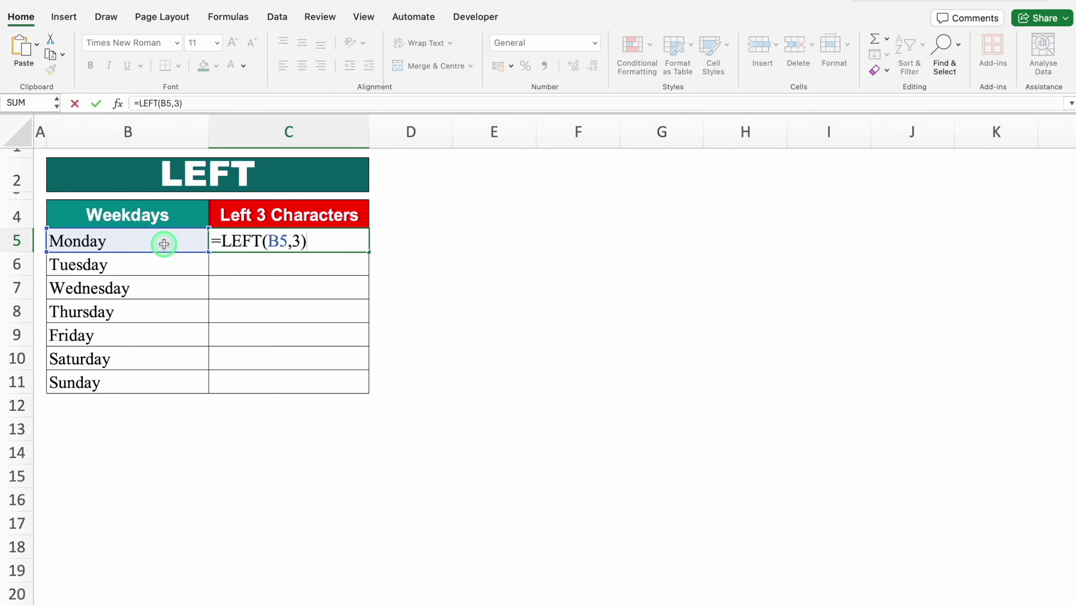
key("Return")
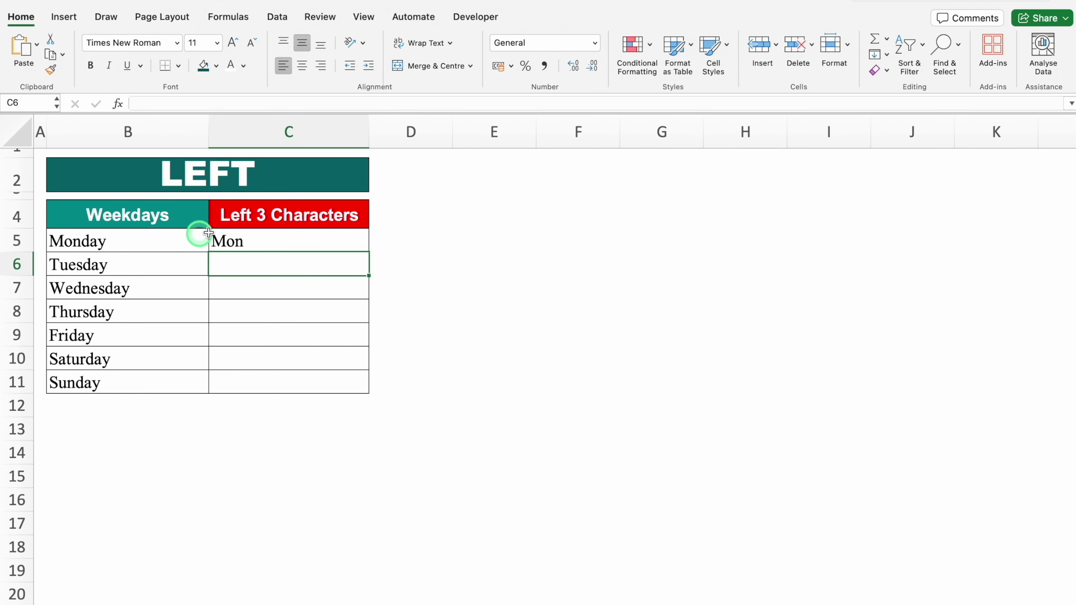
Step: Try 4 as the number of characters in the LEFT formula in C5 and undo that change
left_click(269, 237)
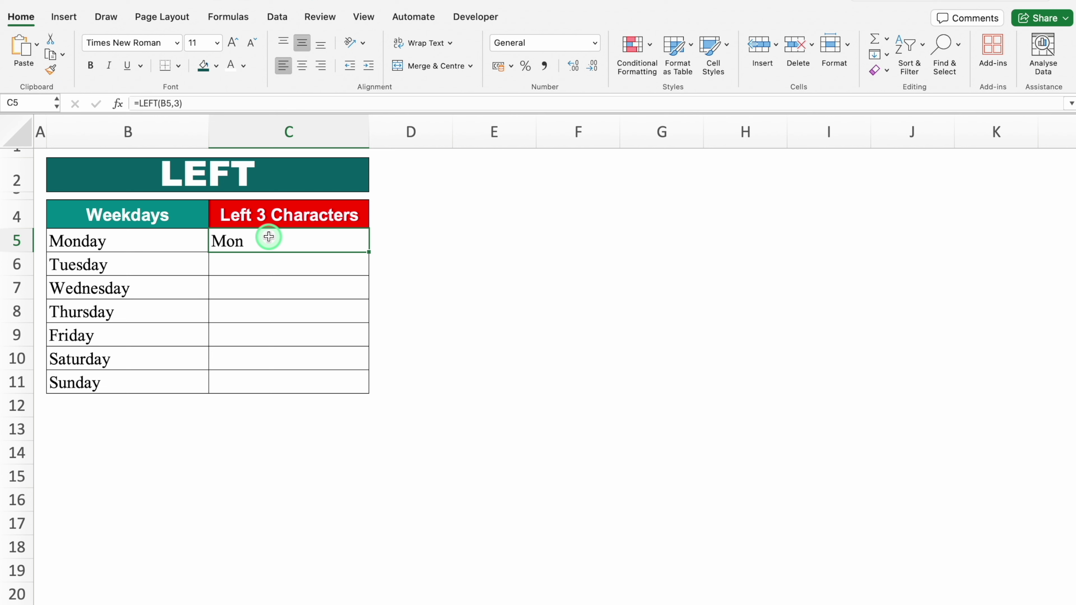
left_click(179, 104)
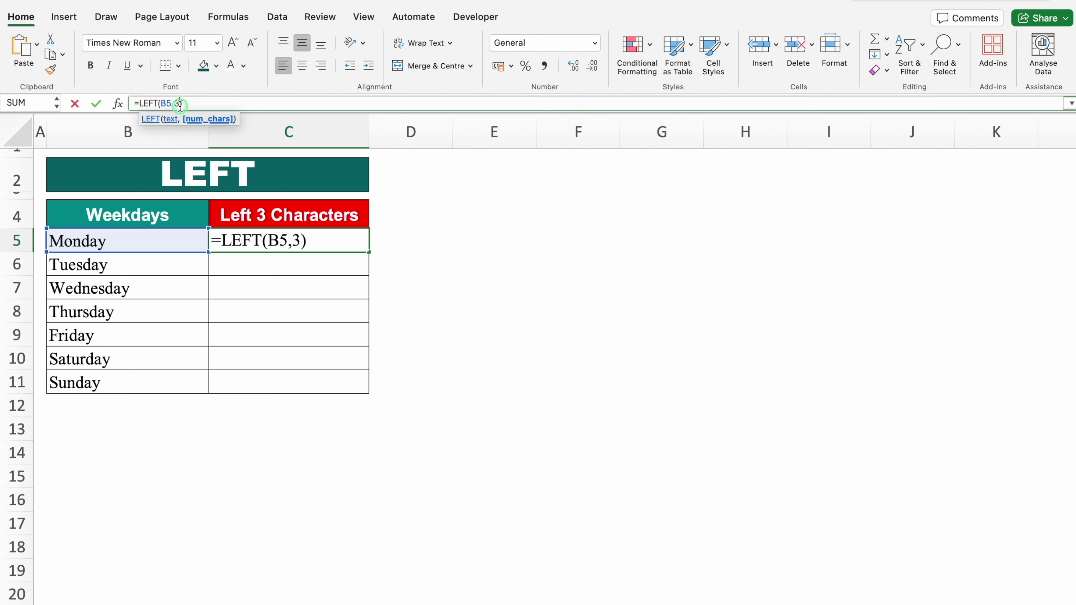
key("BackSpace")
type("4")
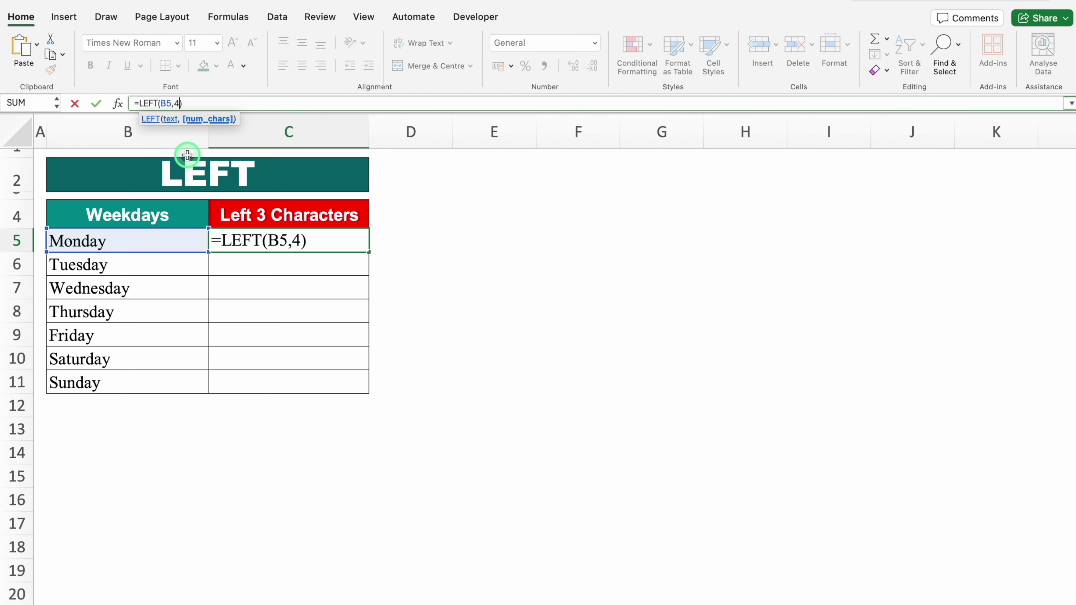
key("Return")
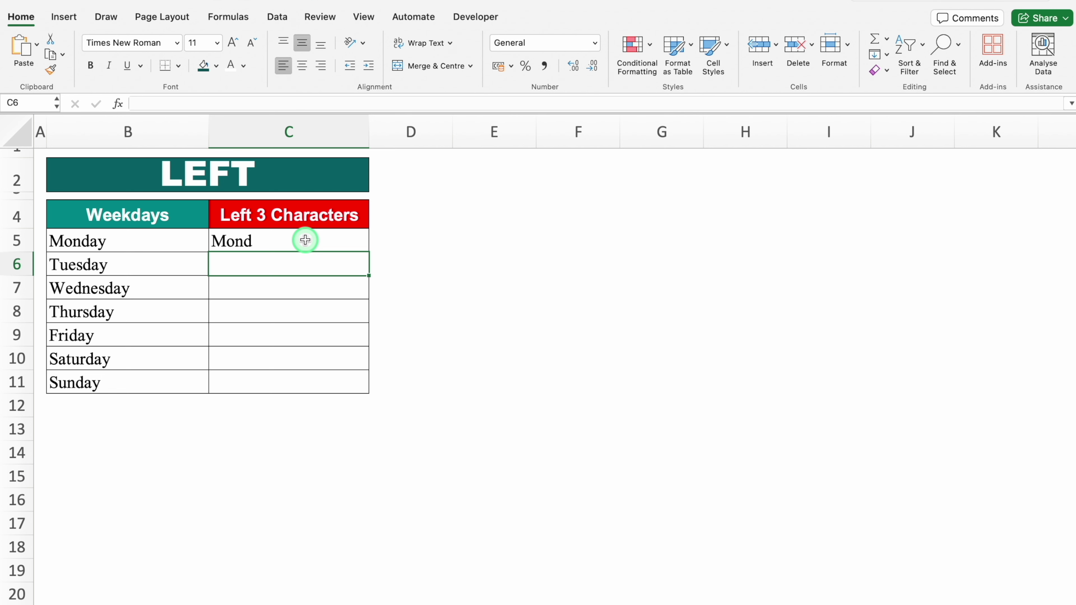
key("super+z")
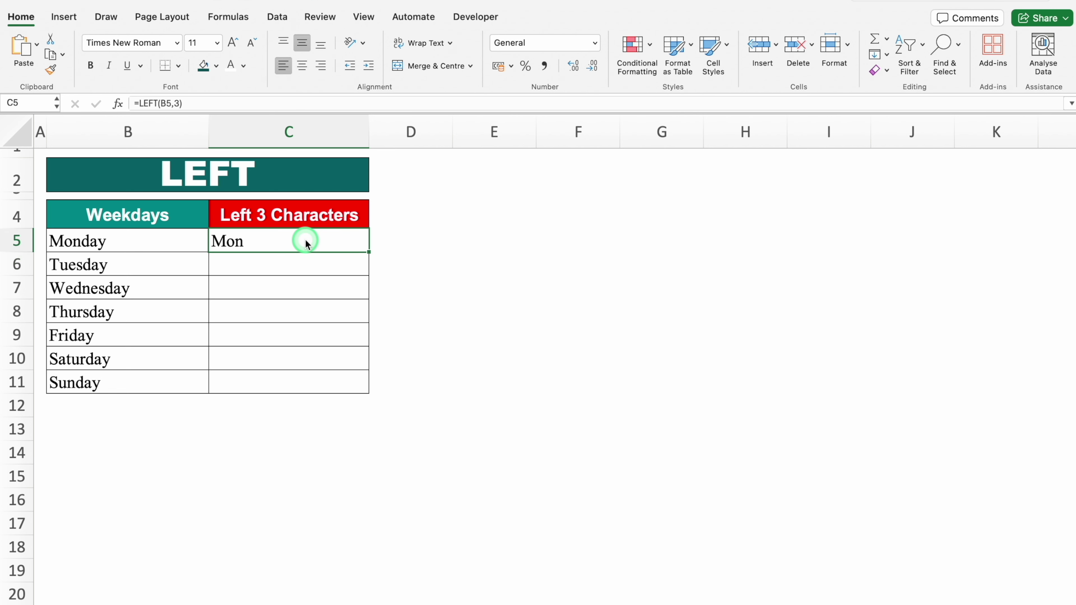
Step: Fill the LEFT formula from C5 down to C11 for the remaining weekdays
double_click(367, 252)
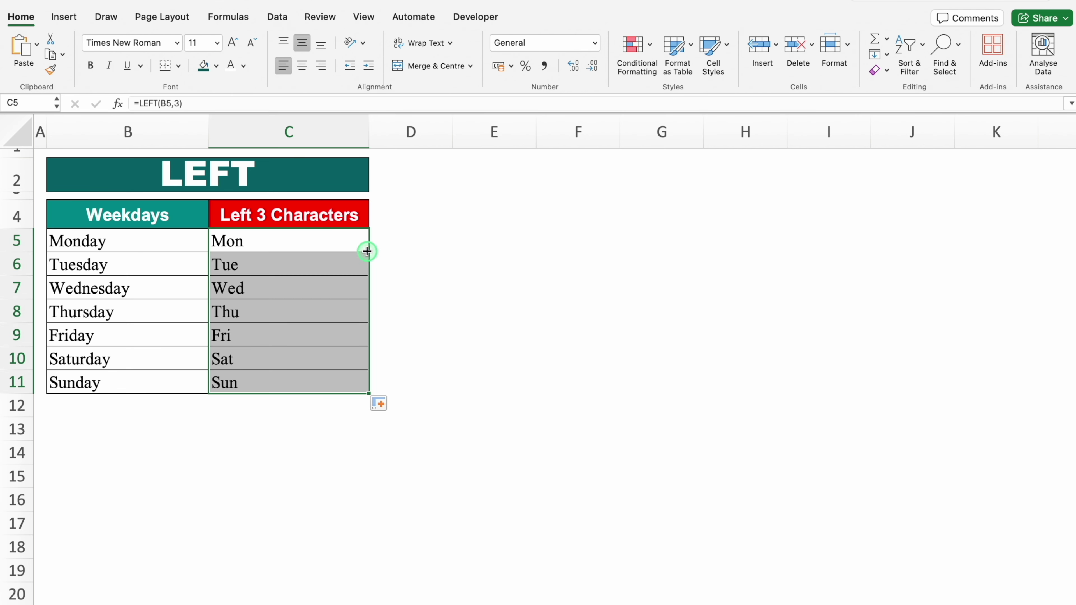
left_click(424, 227)
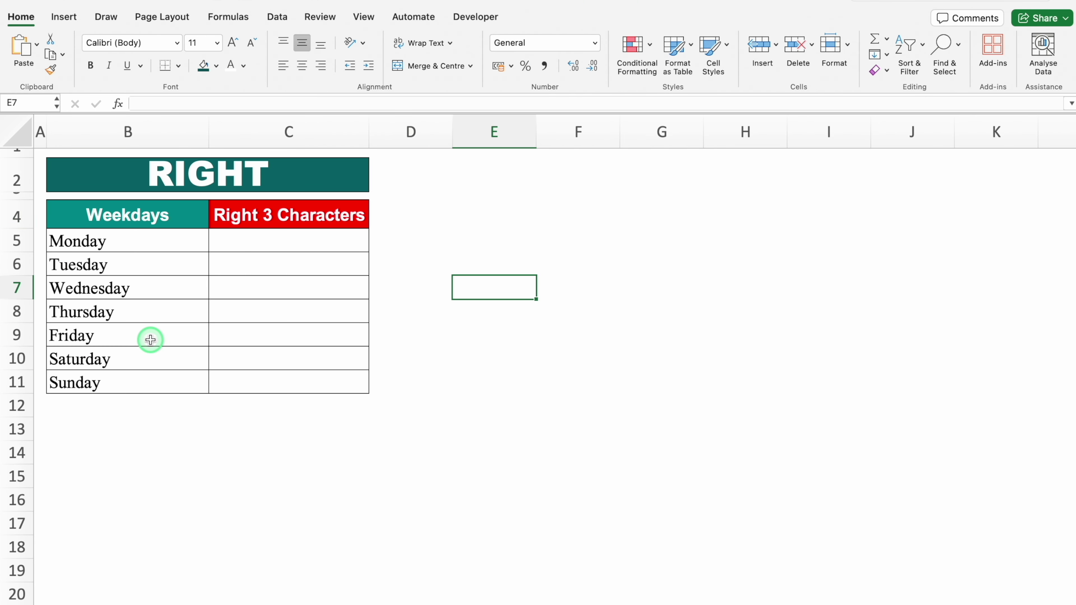
Step: On the RIGHT sheet, enter =RIGHT(B5,3) in C5 to extract the last three characters of Monday
left_click(242, 244)
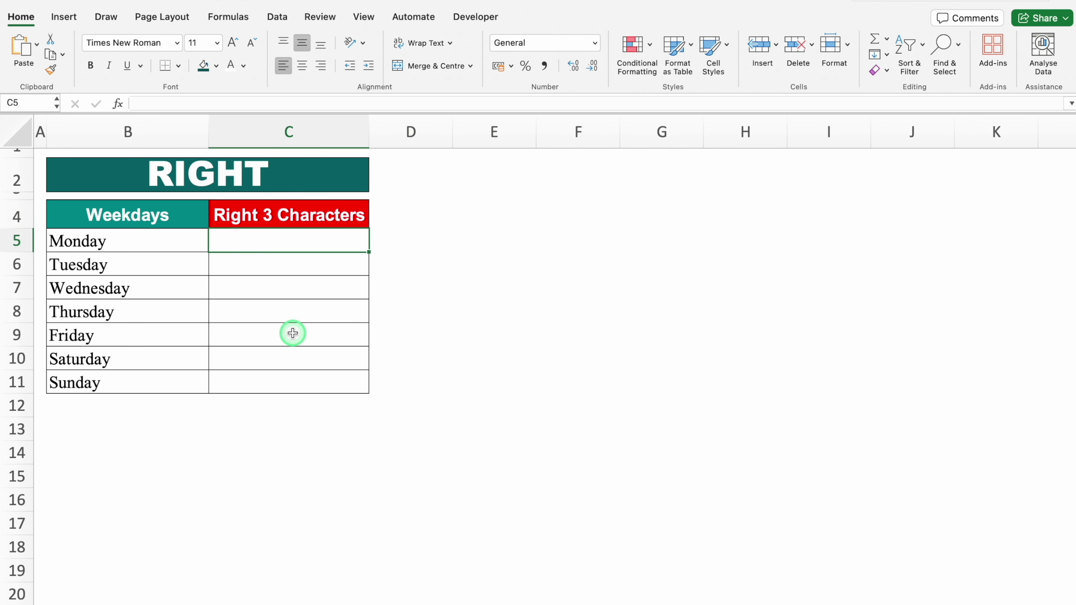
type("=")
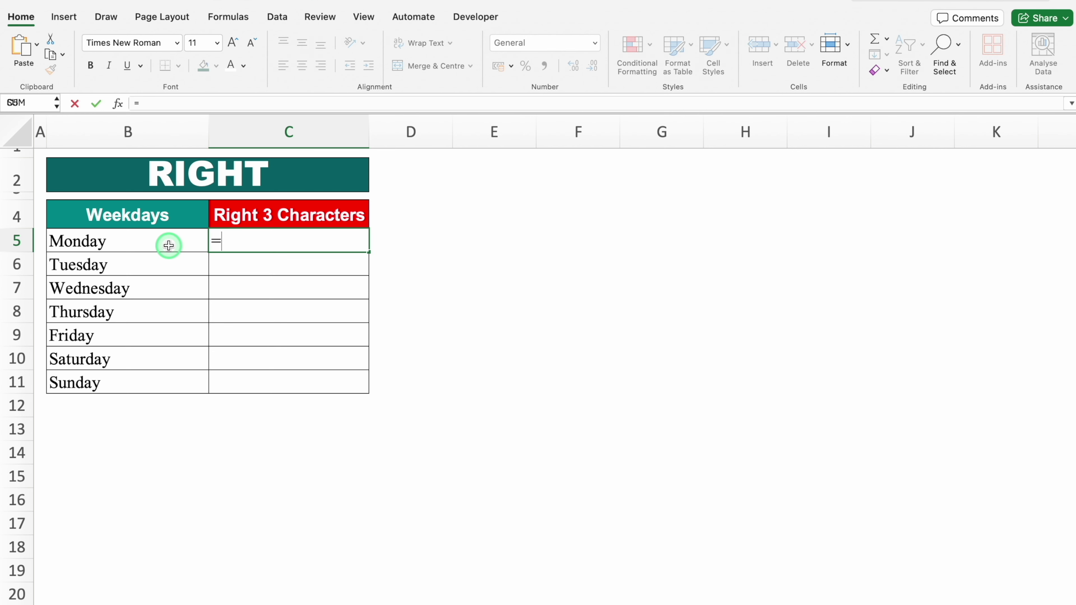
type("right")
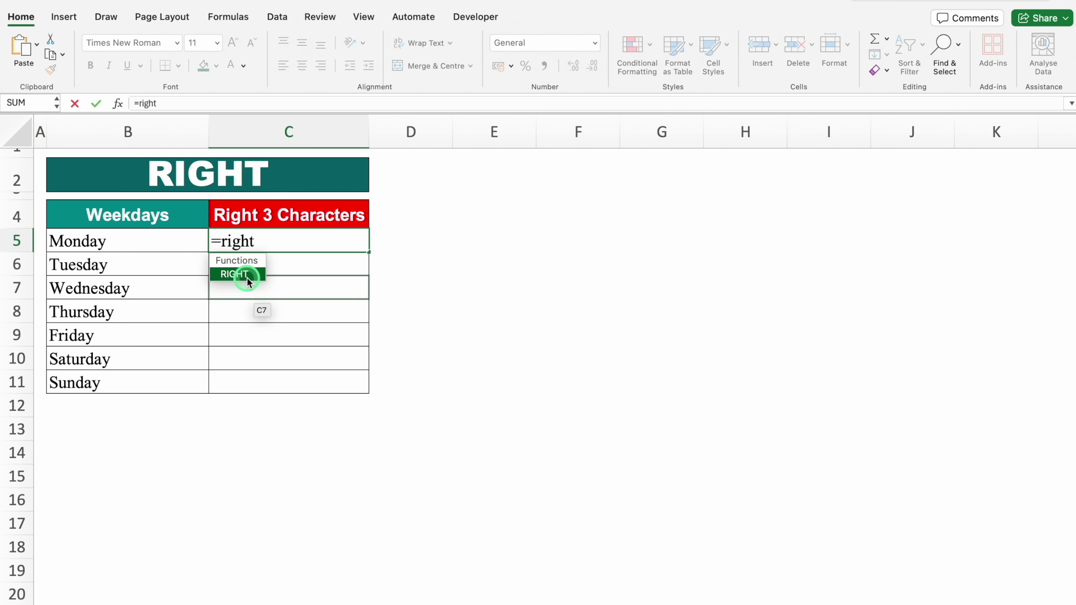
double_click(246, 276)
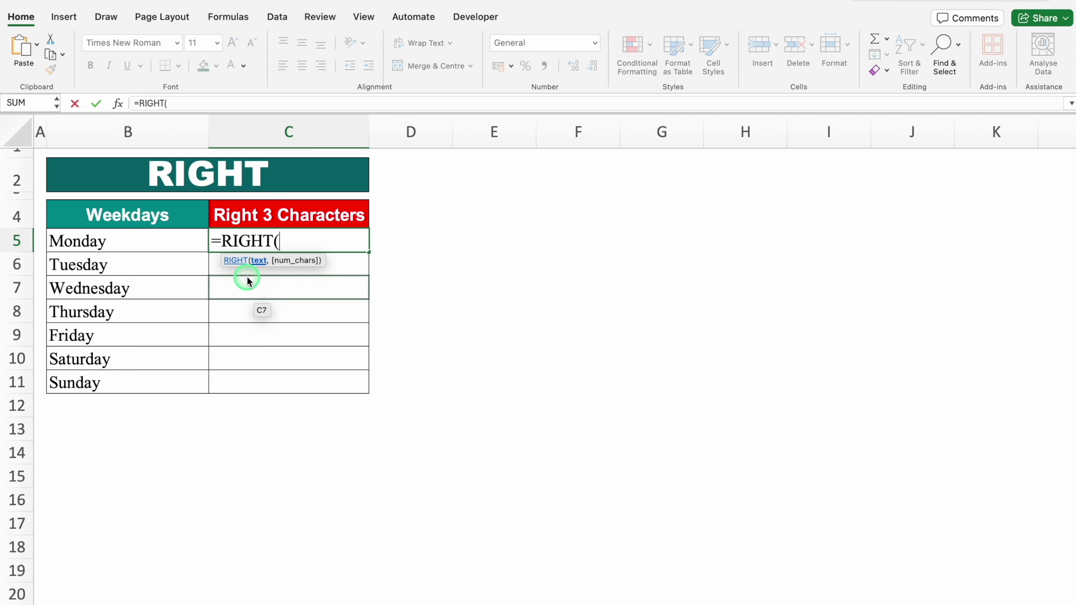
left_click(146, 243)
type(",")
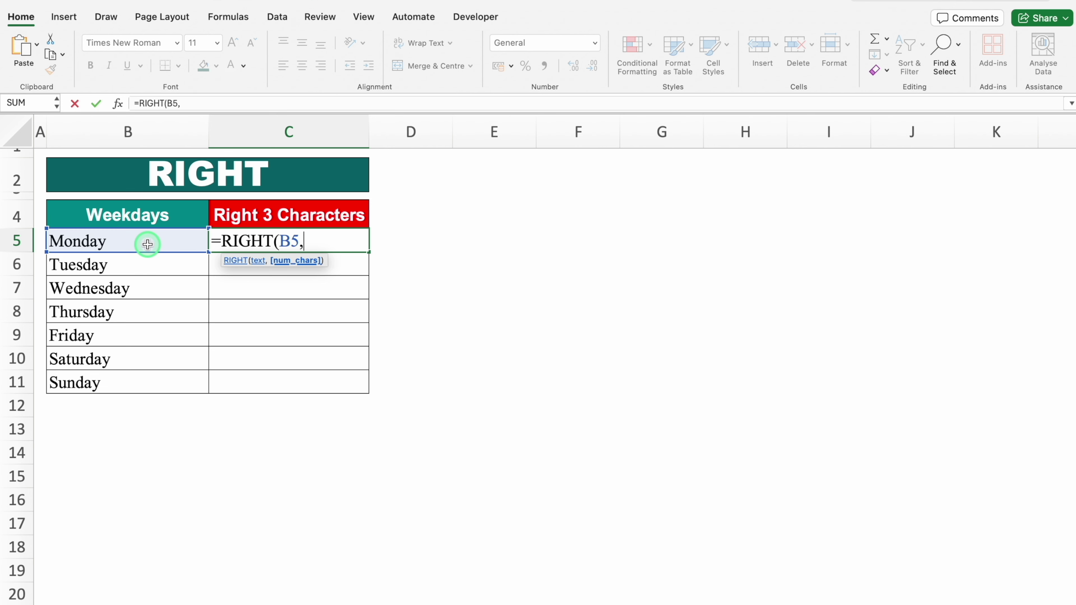
type("3)")
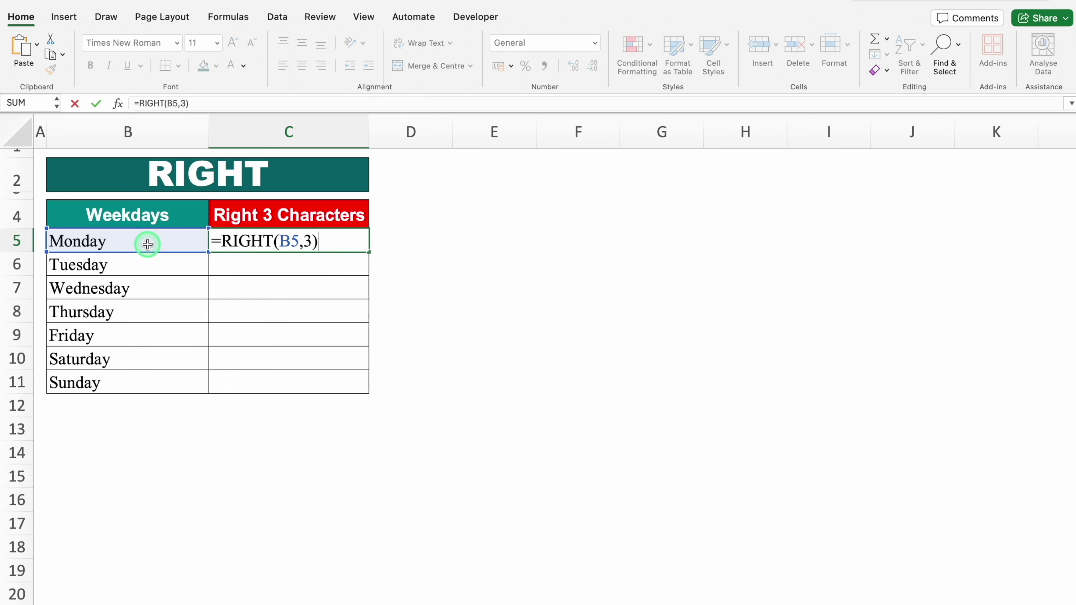
key("Return")
Step: Fill the RIGHT formula from C5 down to C11 for the remaining weekdays
left_click(293, 239)
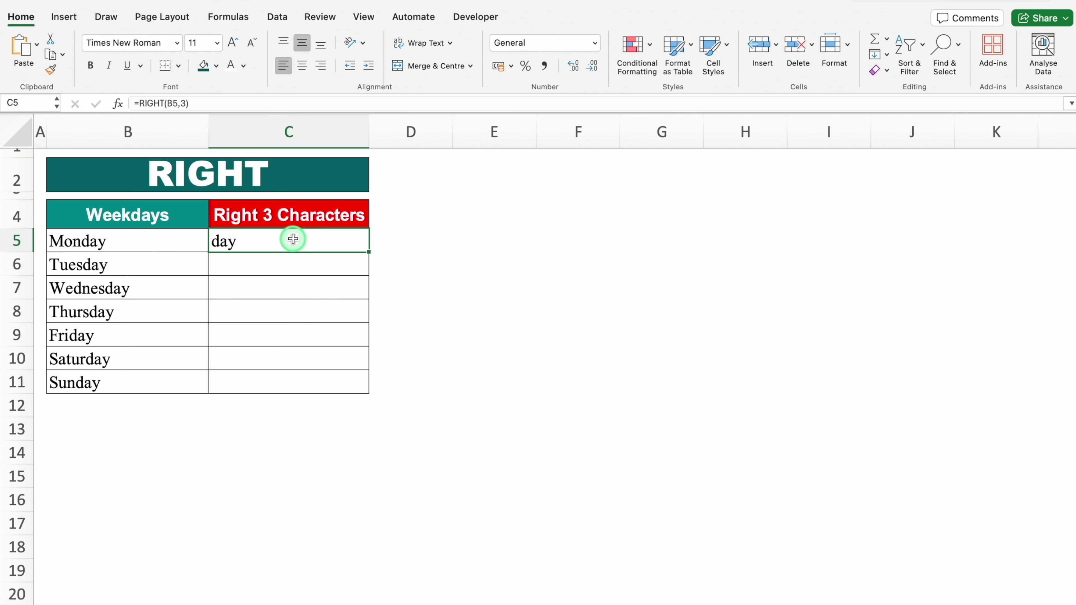
double_click(370, 254)
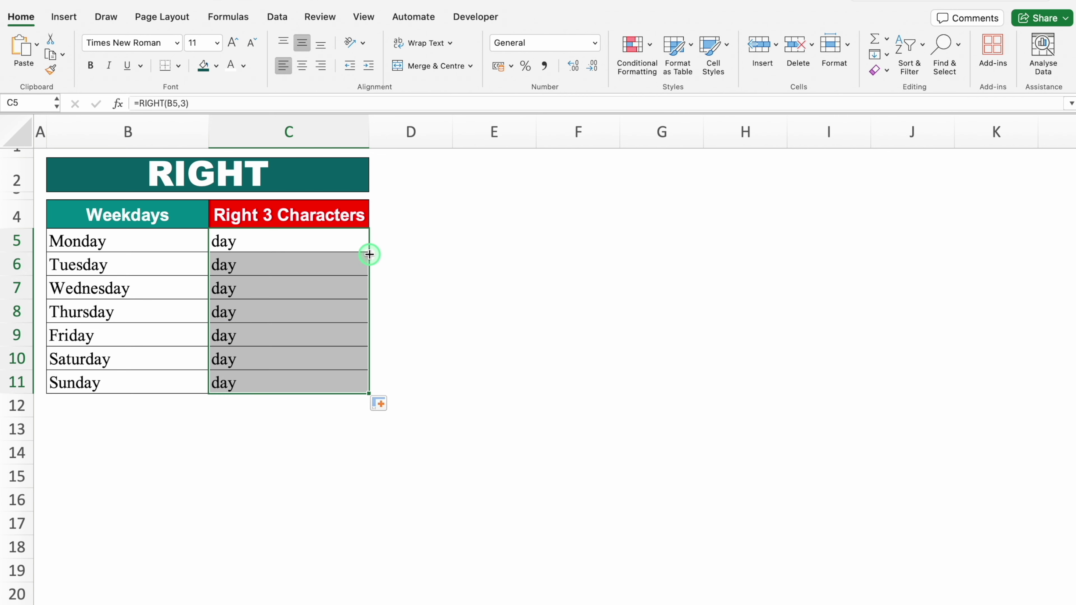
left_click(429, 245)
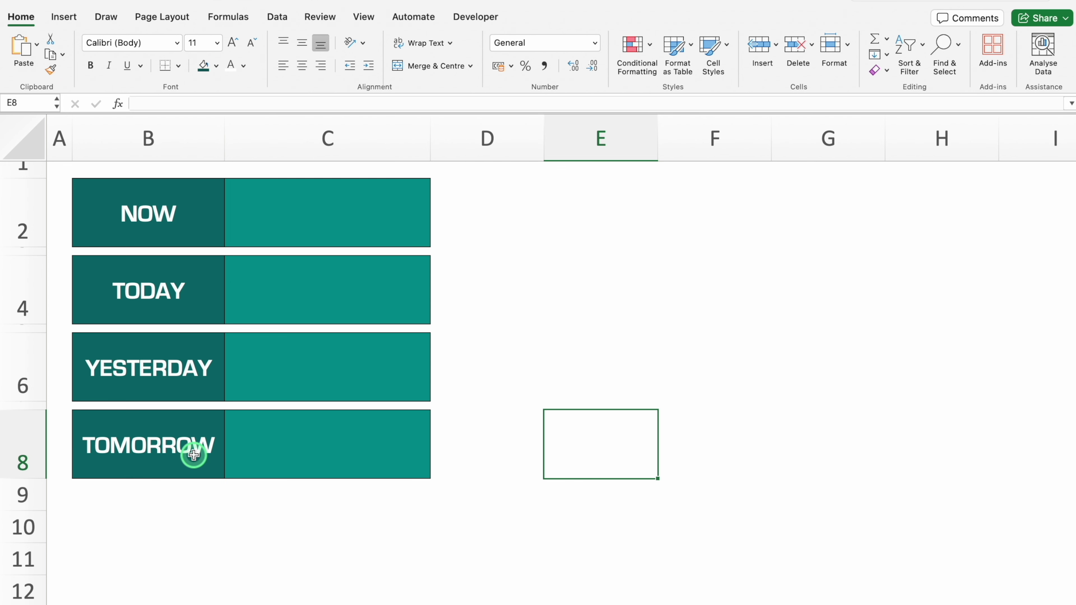
Step: On the date sheet, enter =NOW() in C2 beside the NOW label for the current date and time
left_click(298, 213)
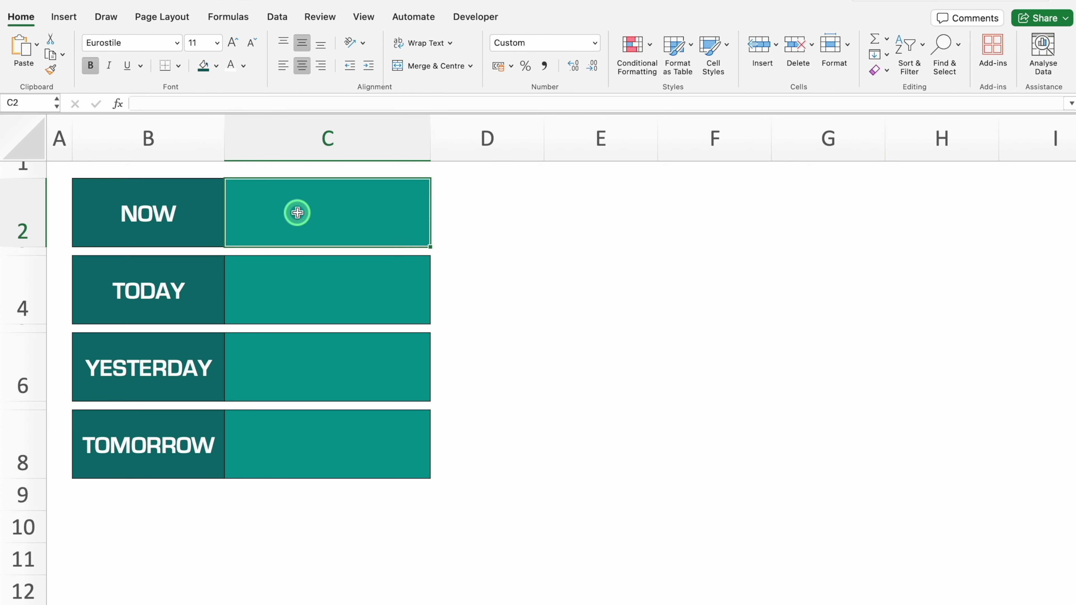
type("=n")
type("ow")
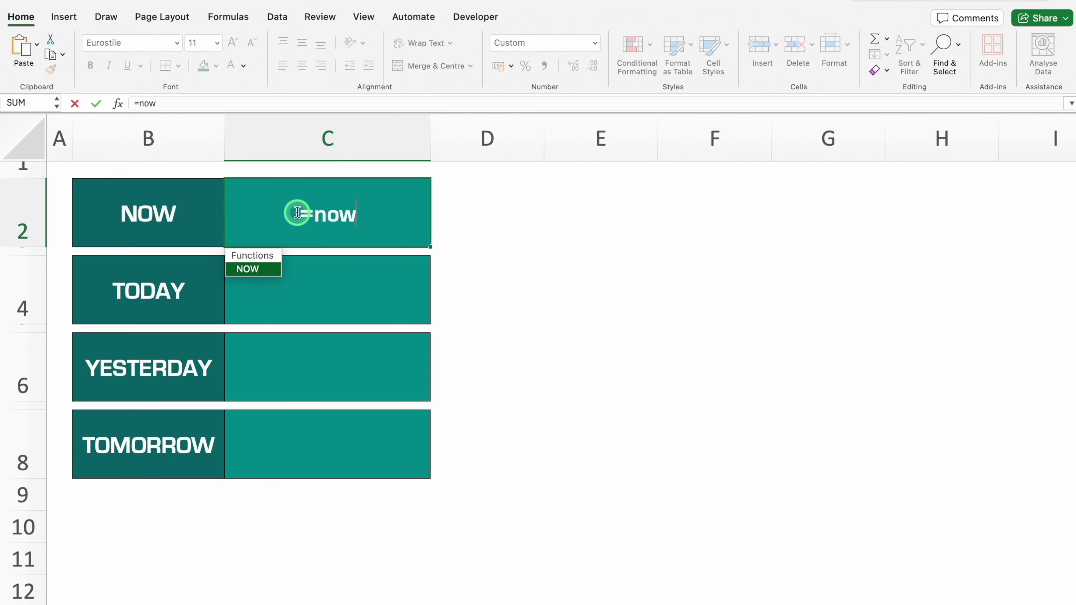
type("(")
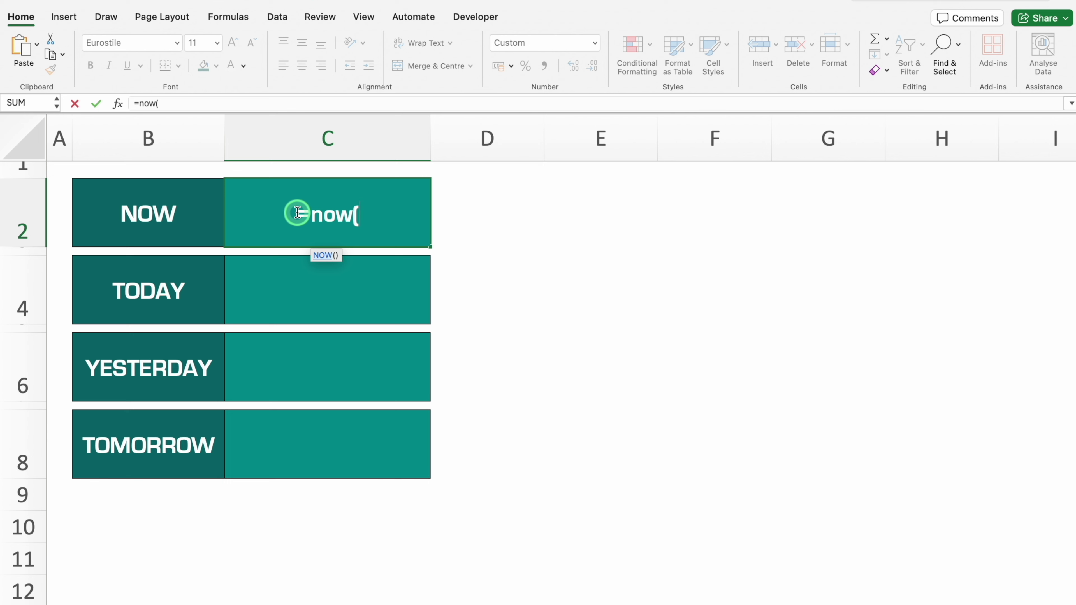
type(")")
key("Return")
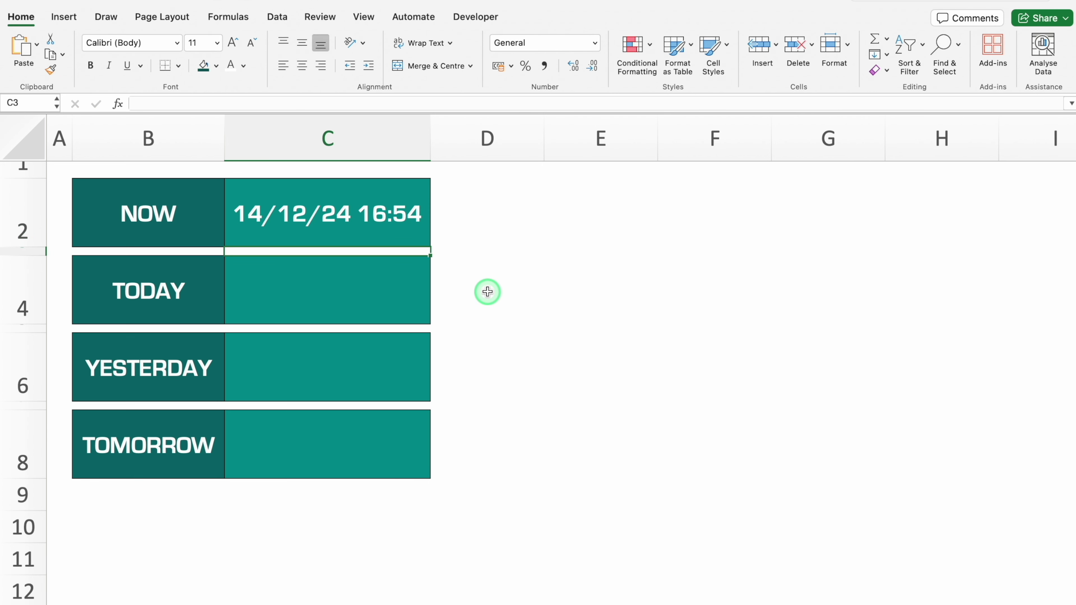
Step: Enter =TODAY() in C4 beside the TODAY label for the current date
left_click(337, 299)
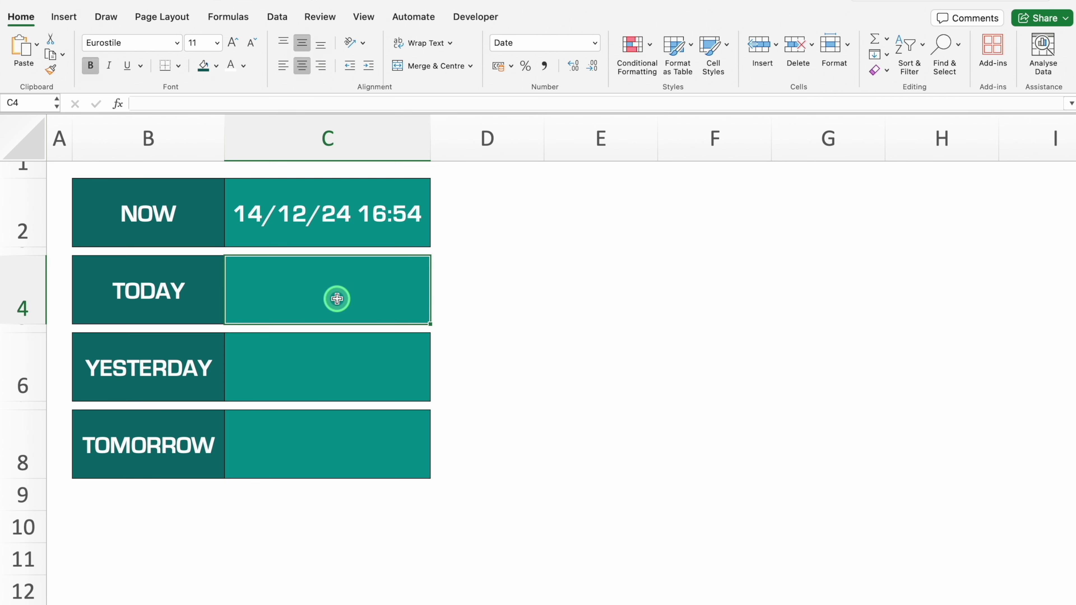
type("=to")
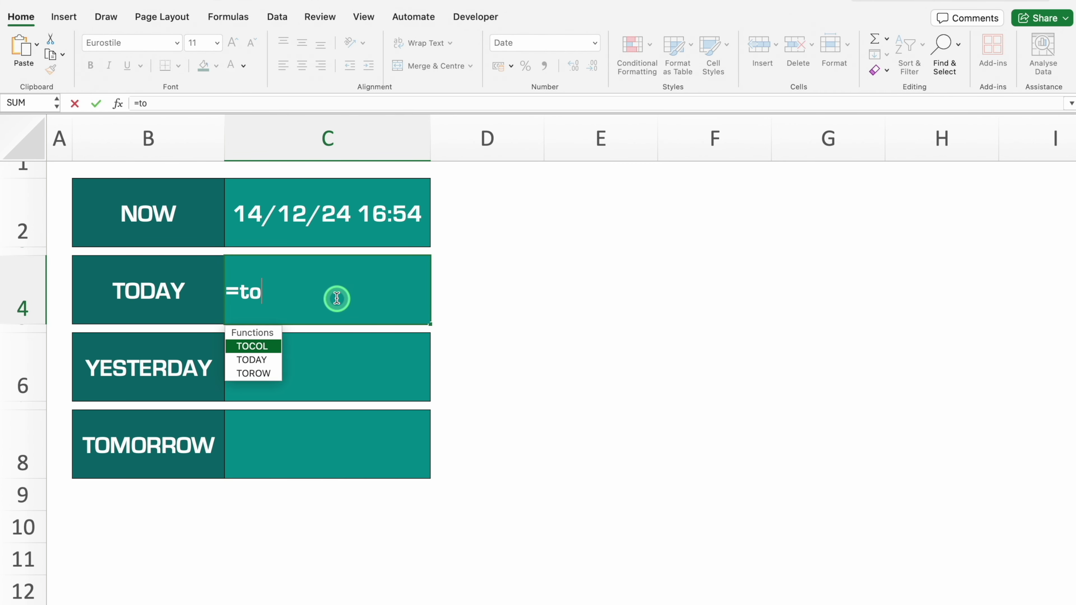
type("day")
double_click(266, 346)
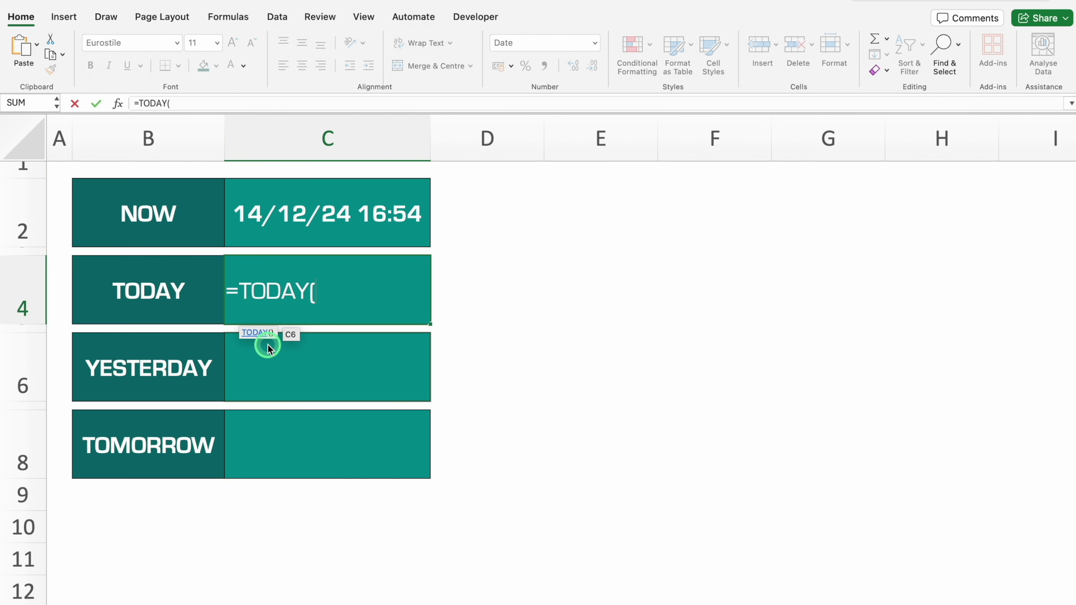
type(")")
key("Return")
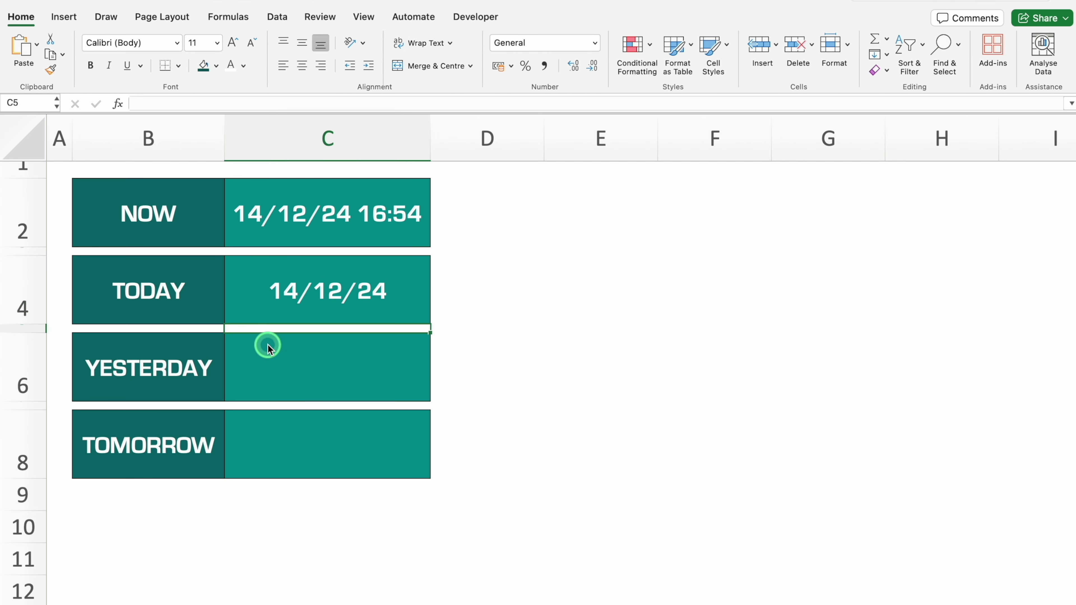
Step: Format the date in C4 with the "14 March 2012" date type
left_click(369, 285)
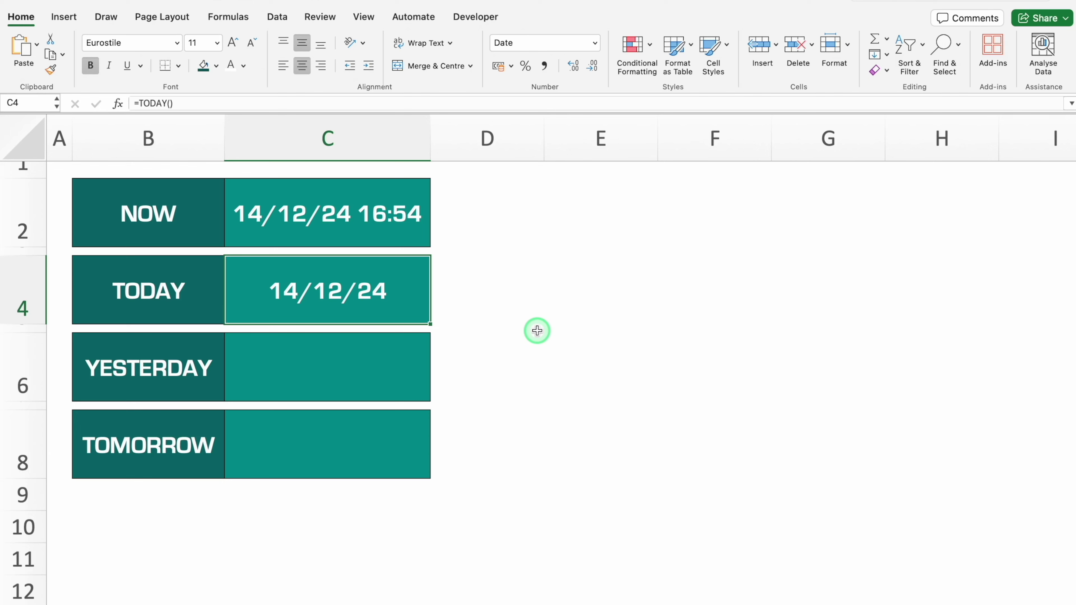
key("super+1")
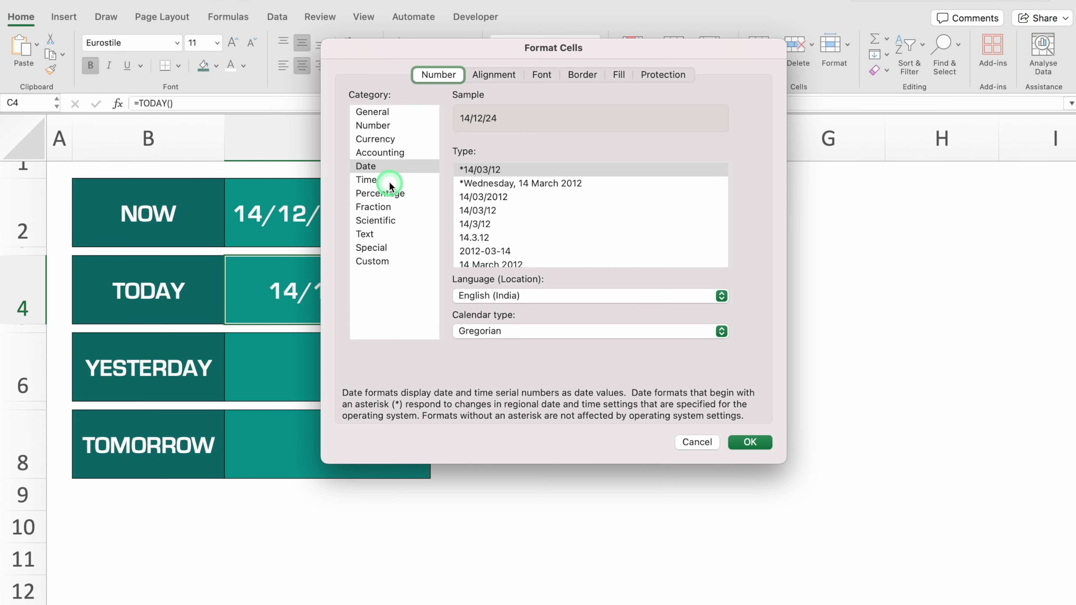
left_click(379, 166)
left_click(515, 263)
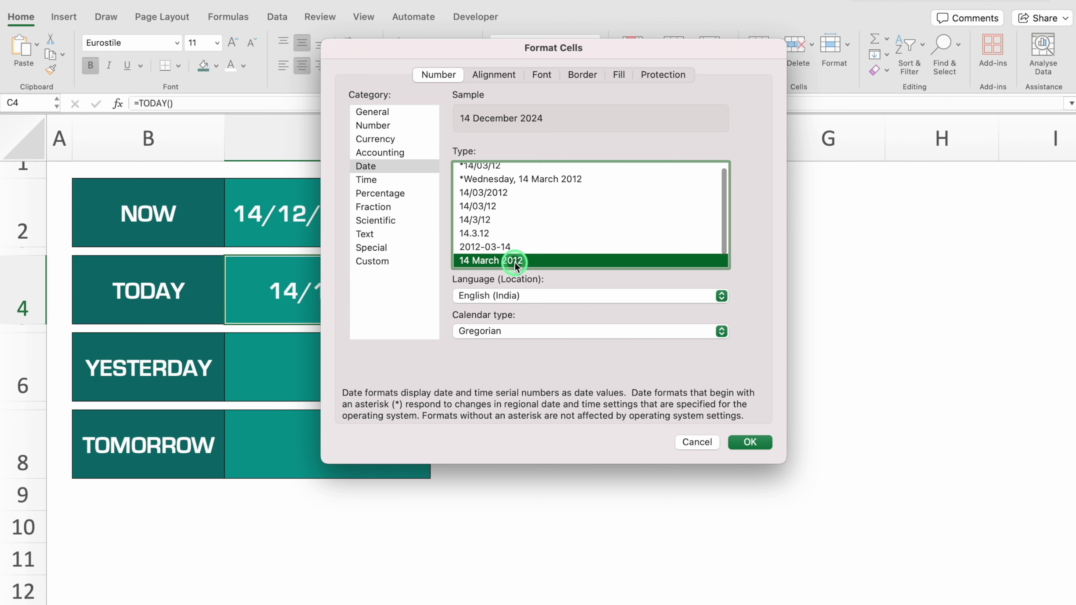
left_click(751, 442)
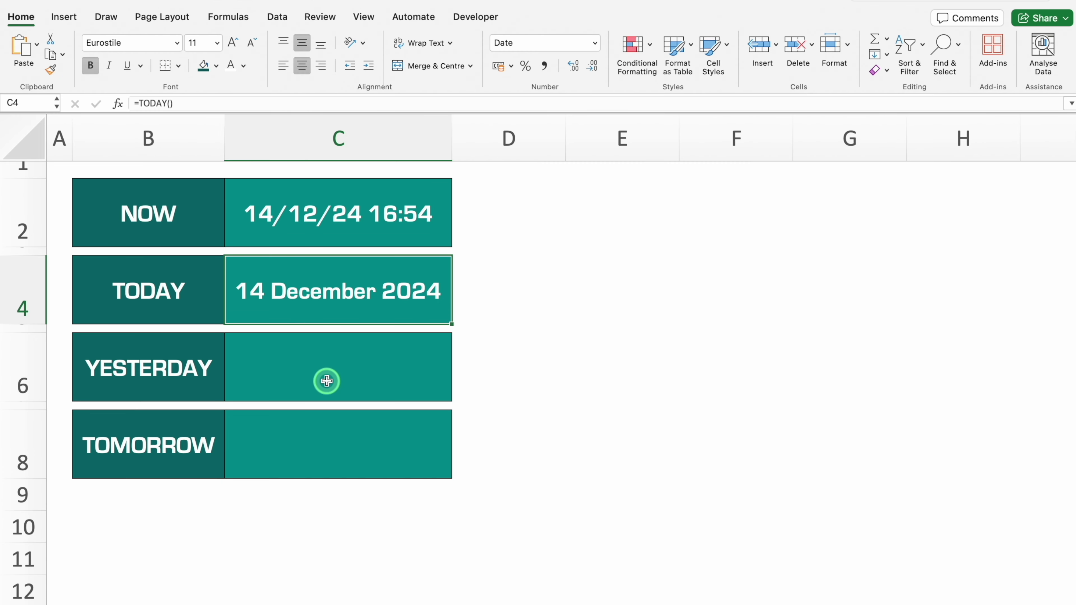
Step: Enter =TODAY()-1 in C6 beside the YESTERDAY label for the previous day's date
left_click(301, 377)
type("=tod")
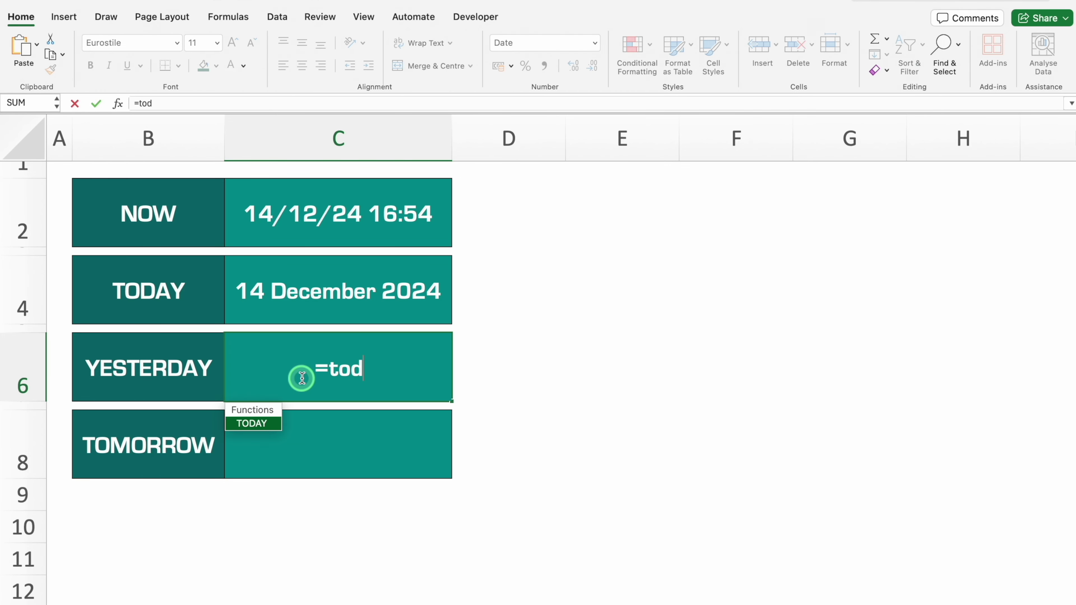
type("ay")
double_click(250, 424)
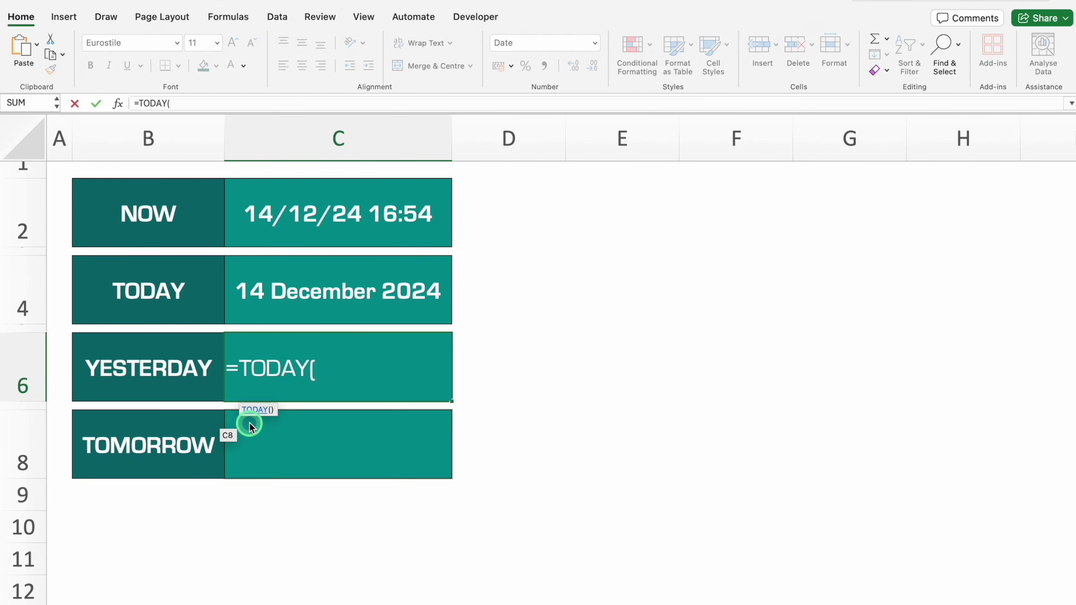
type(")-")
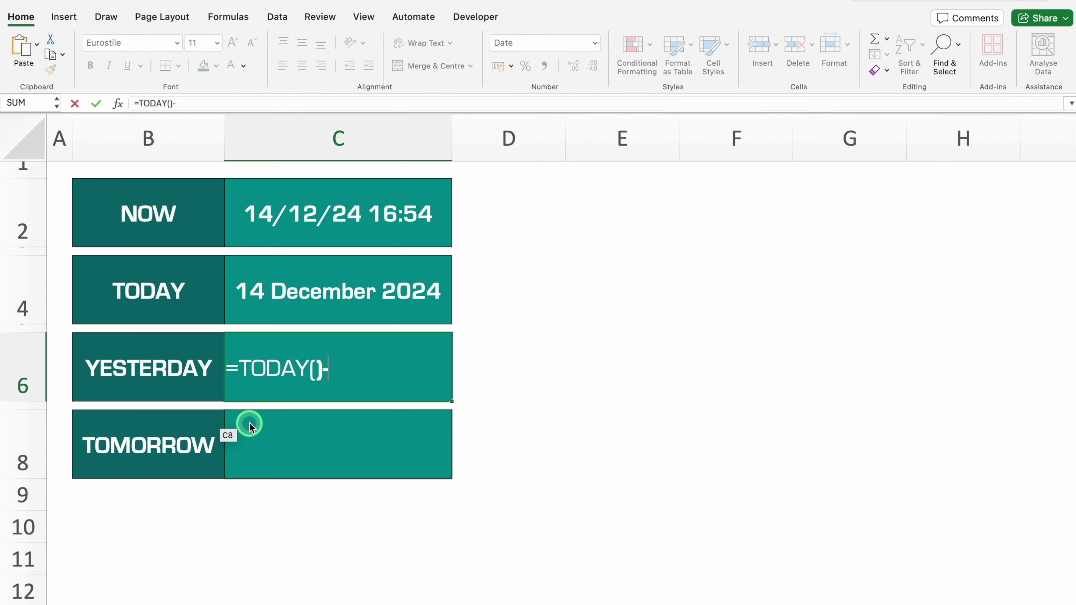
type("1")
key("Return")
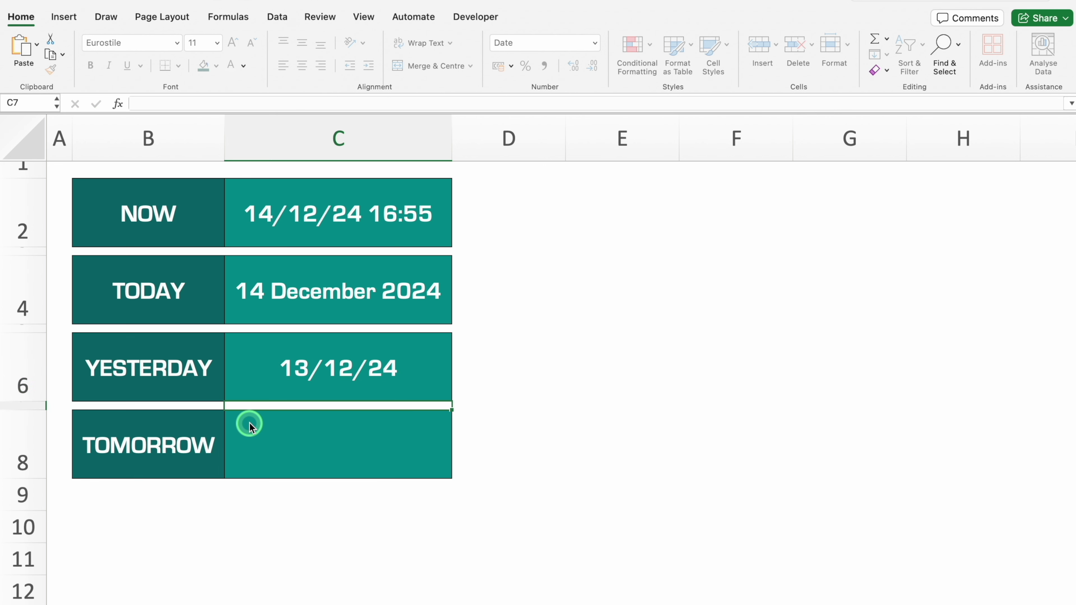
left_click(366, 369)
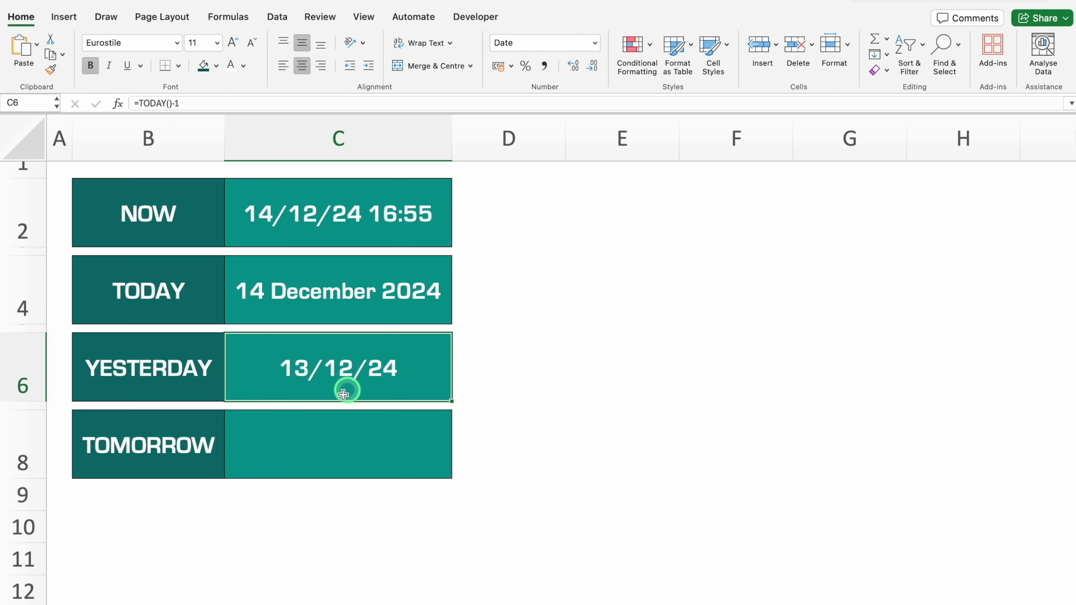
Step: Enter =TODAY()+1 in C8 beside the TOMORROW label for the next day's date
left_click(312, 435)
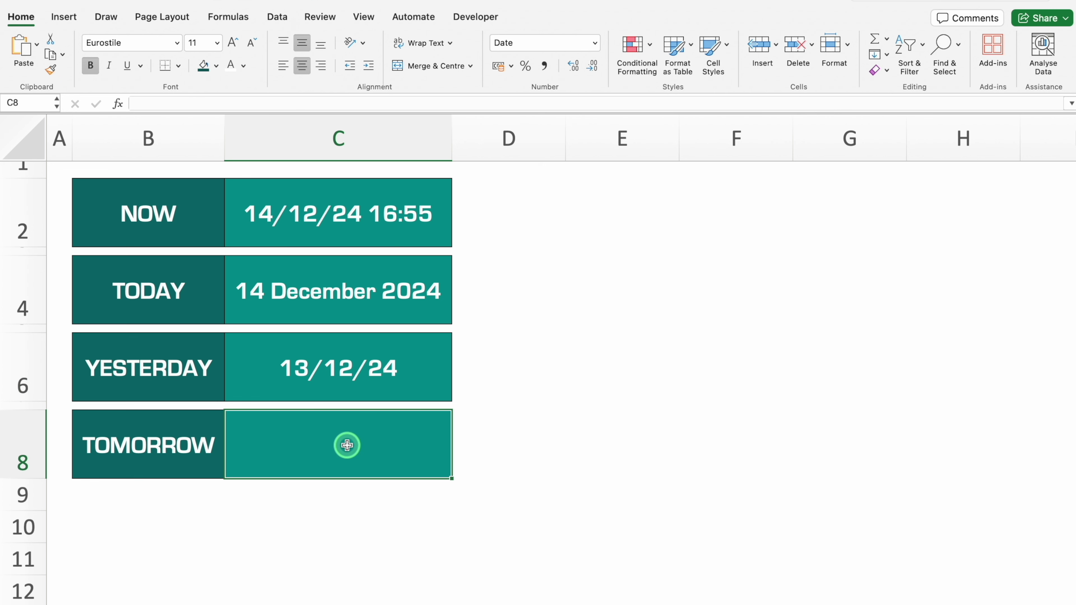
type("=")
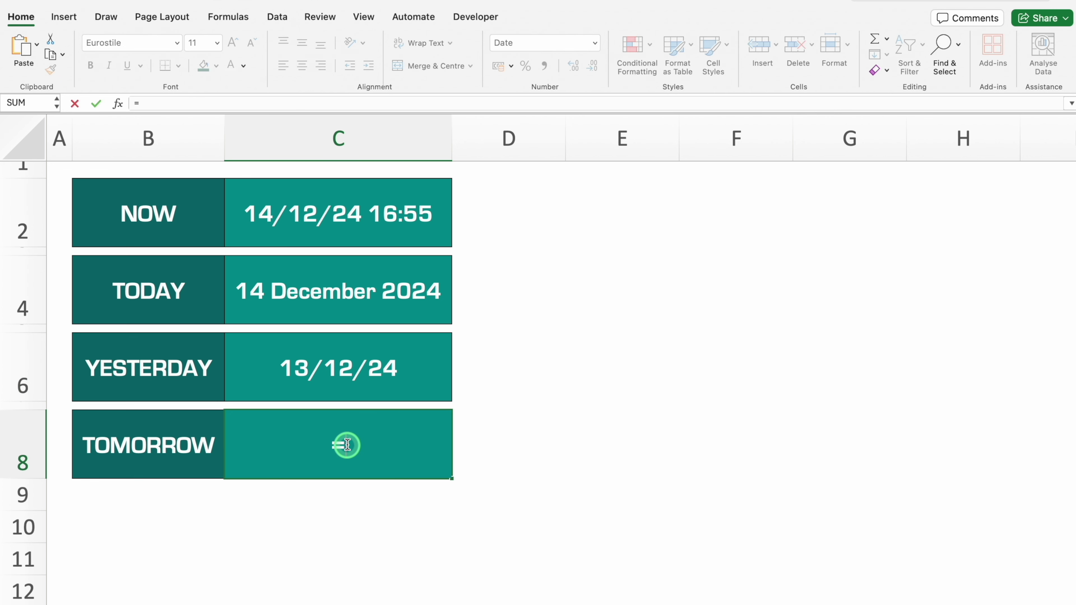
type("today")
double_click(260, 501)
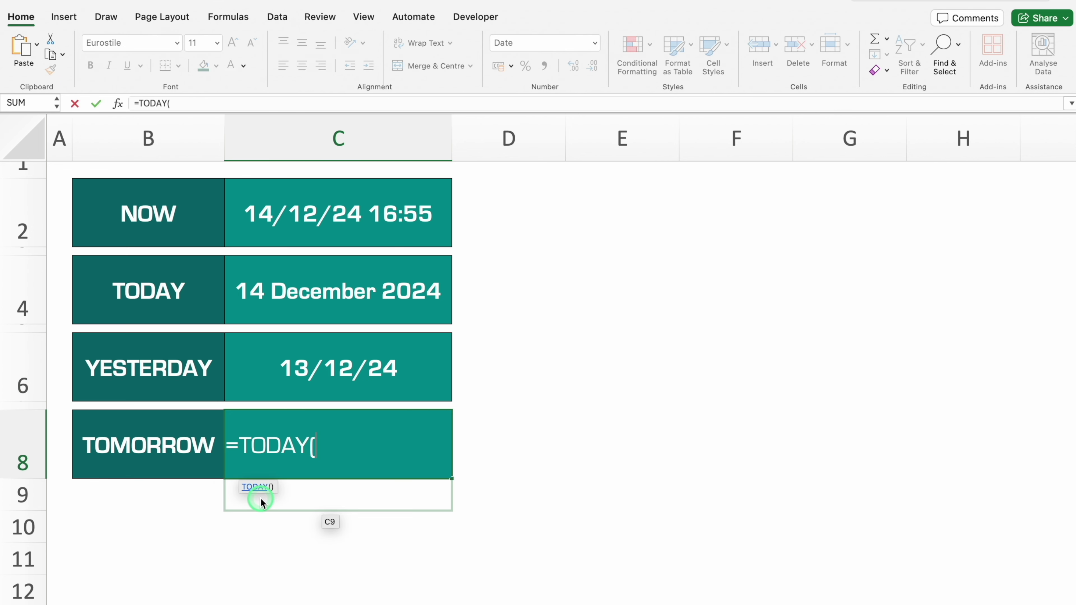
type(")+1")
key("Return")
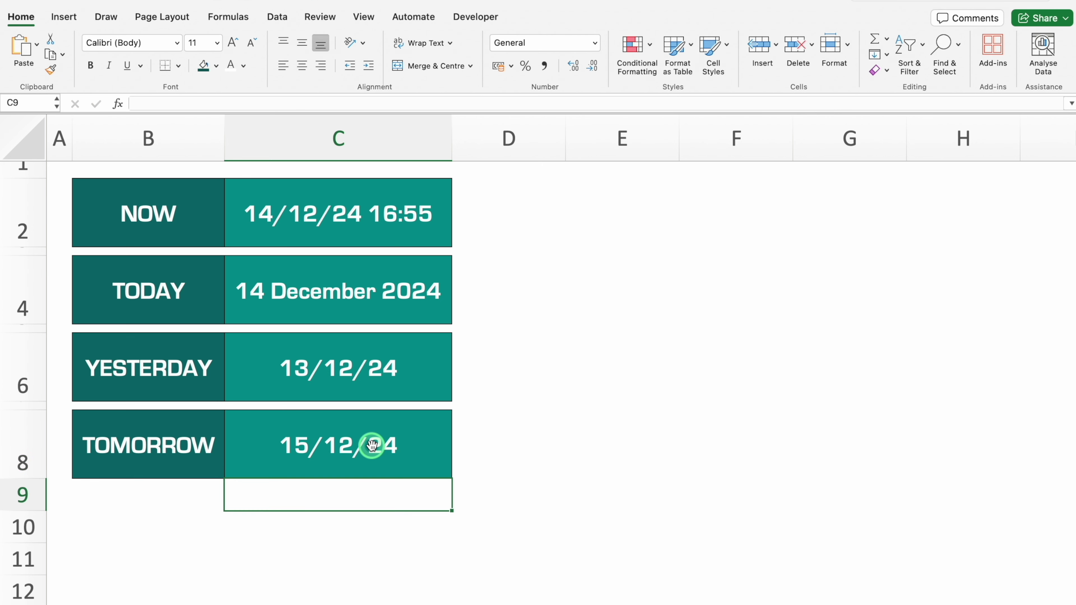
left_click(369, 445)
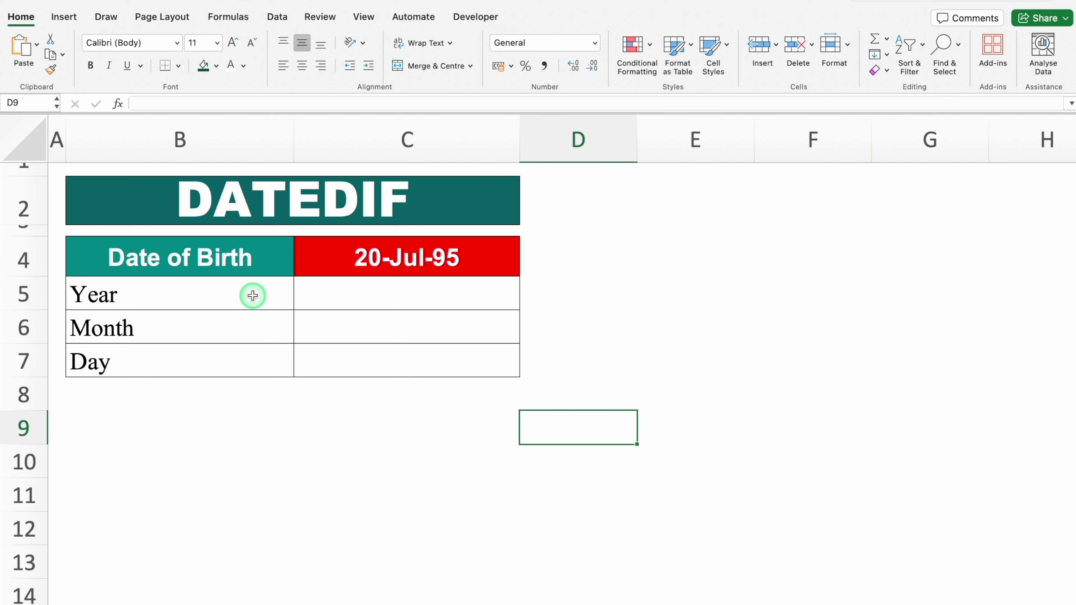
left_click(335, 294)
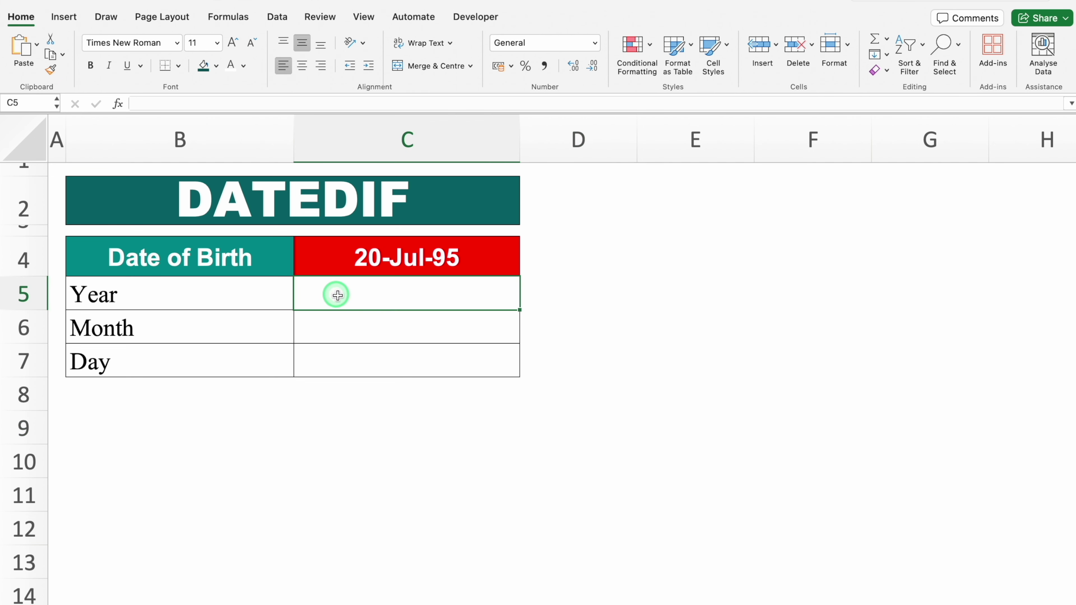
left_click(366, 325)
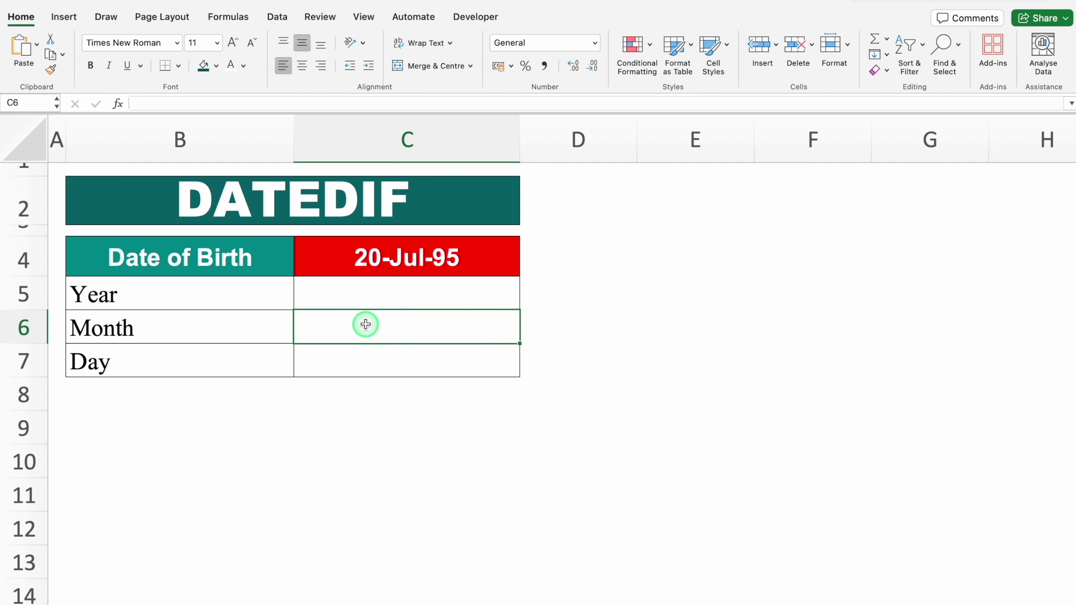
left_click(398, 360)
Step: On the DATEDIF sheet, enter =DATEDIF(C4,TODAY(),"Y") in C5 to calculate the age in years
left_click(366, 294)
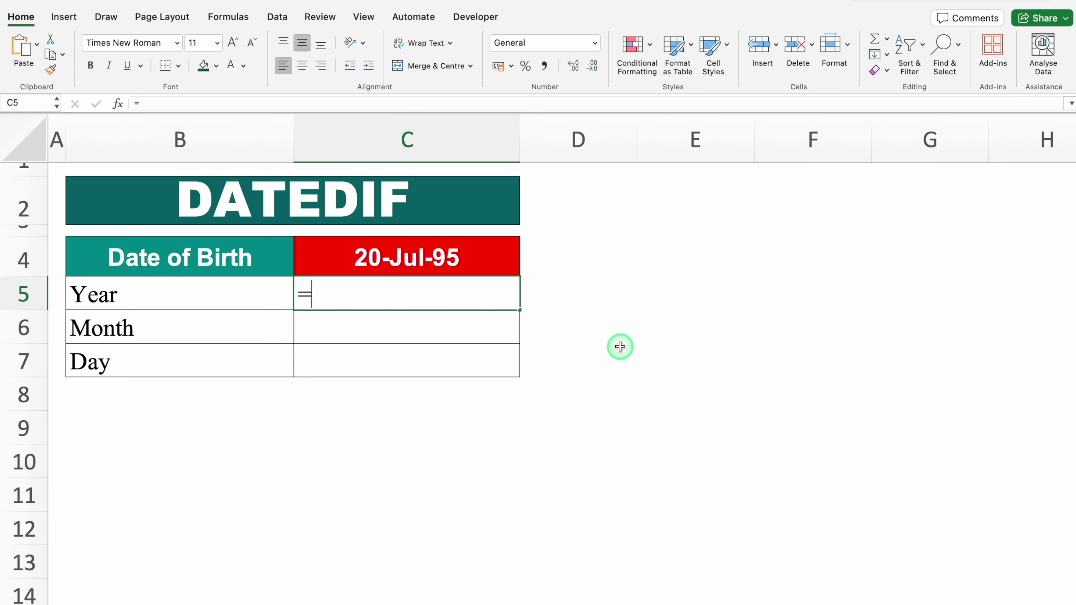
type("=DA")
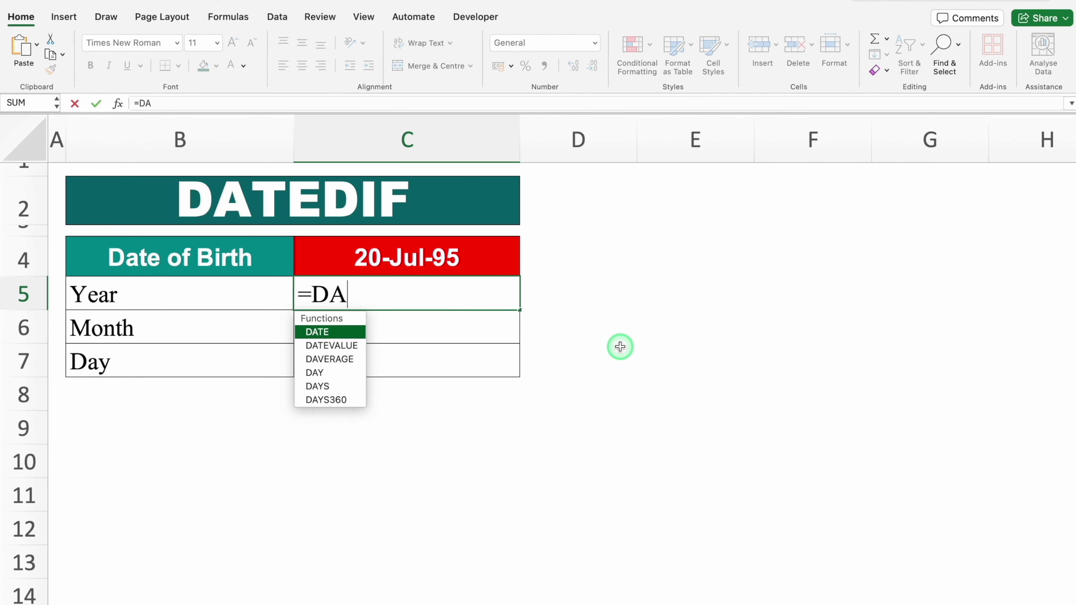
type("TEDIF(")
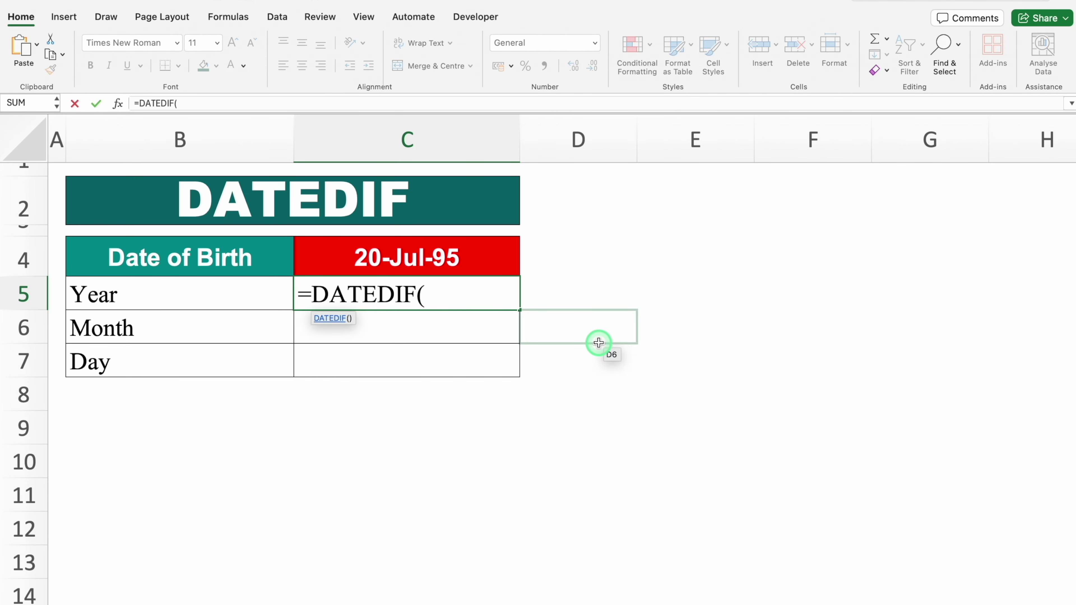
left_click(418, 257)
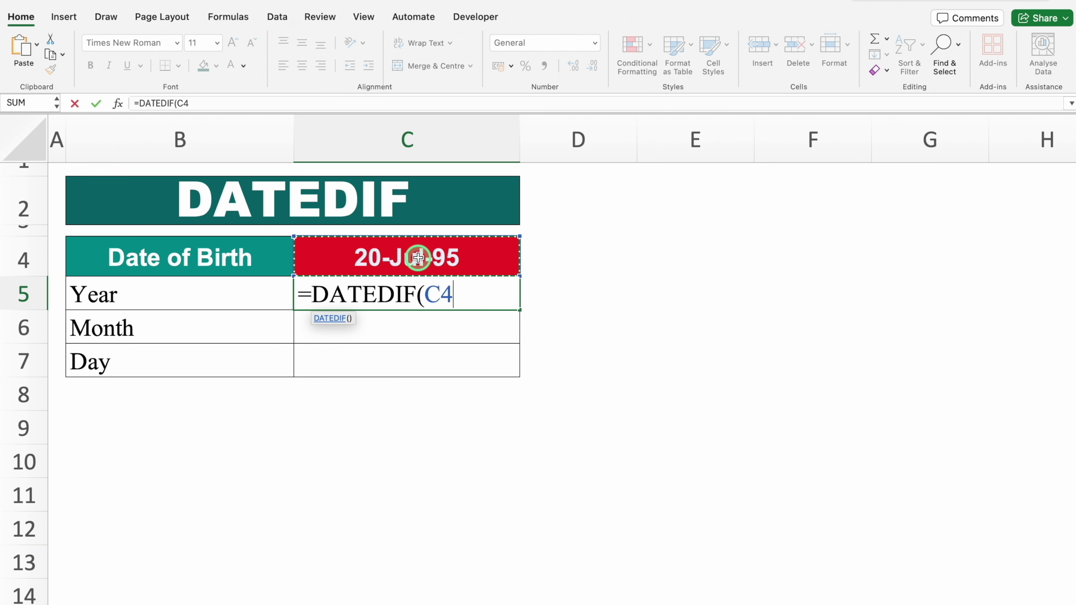
type(",")
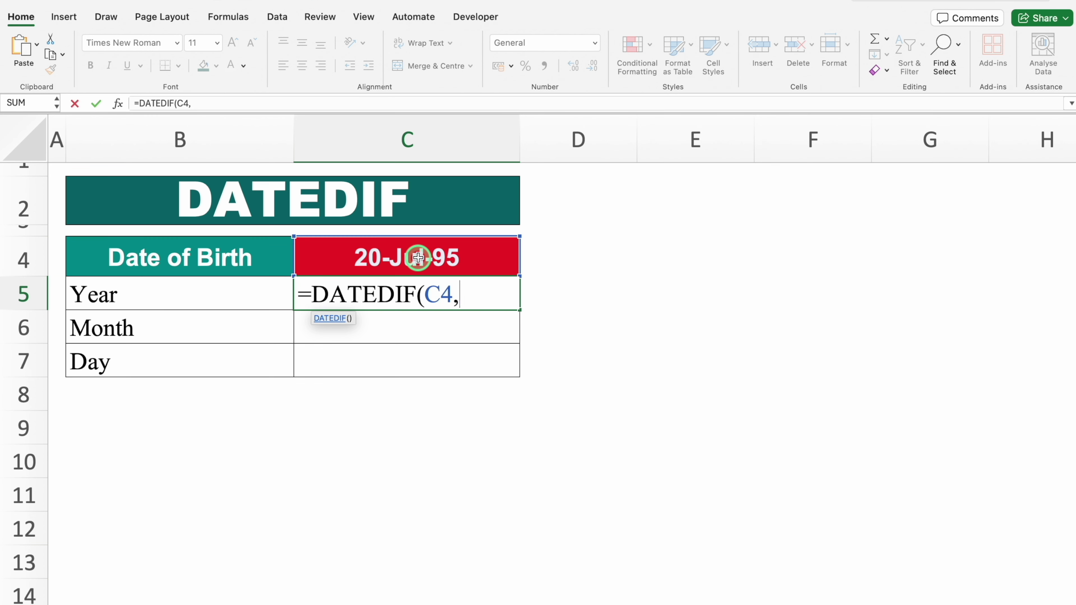
type("TODAY(")
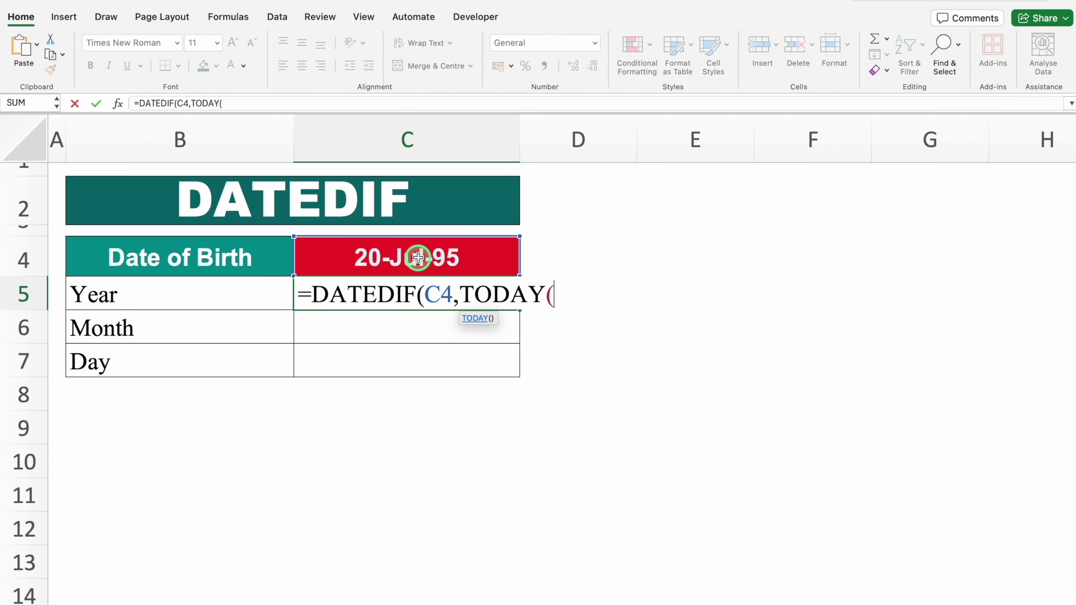
type("),\"Y")
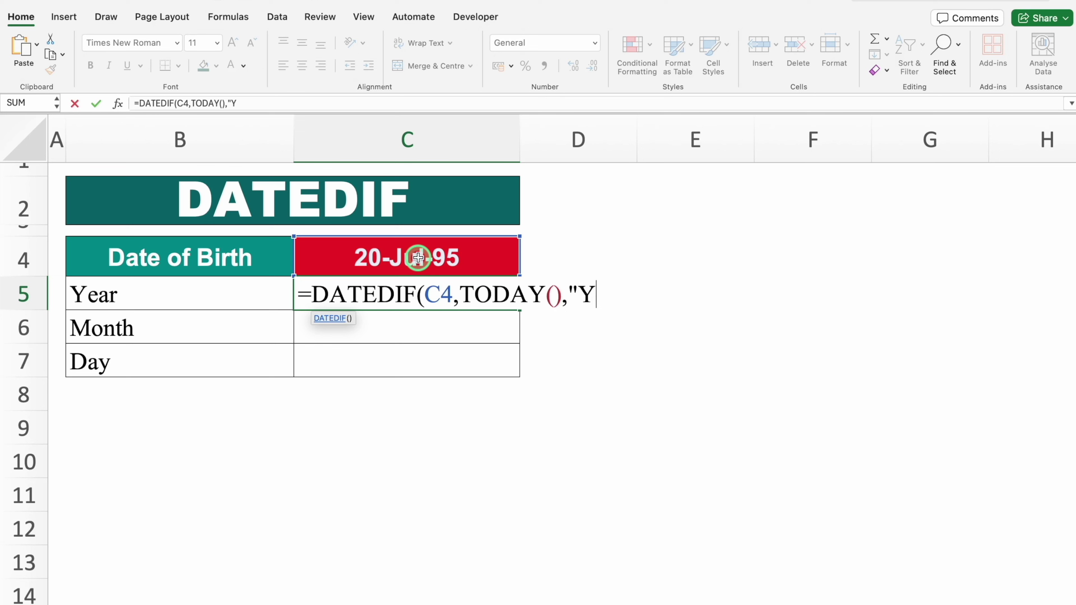
type("\")")
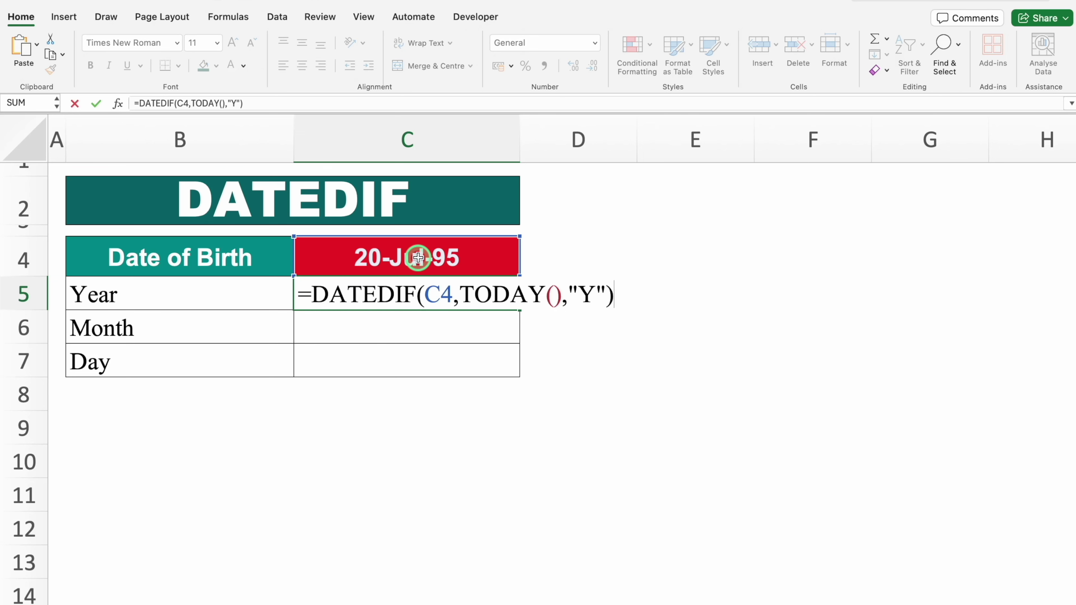
key("Return")
left_click(420, 289)
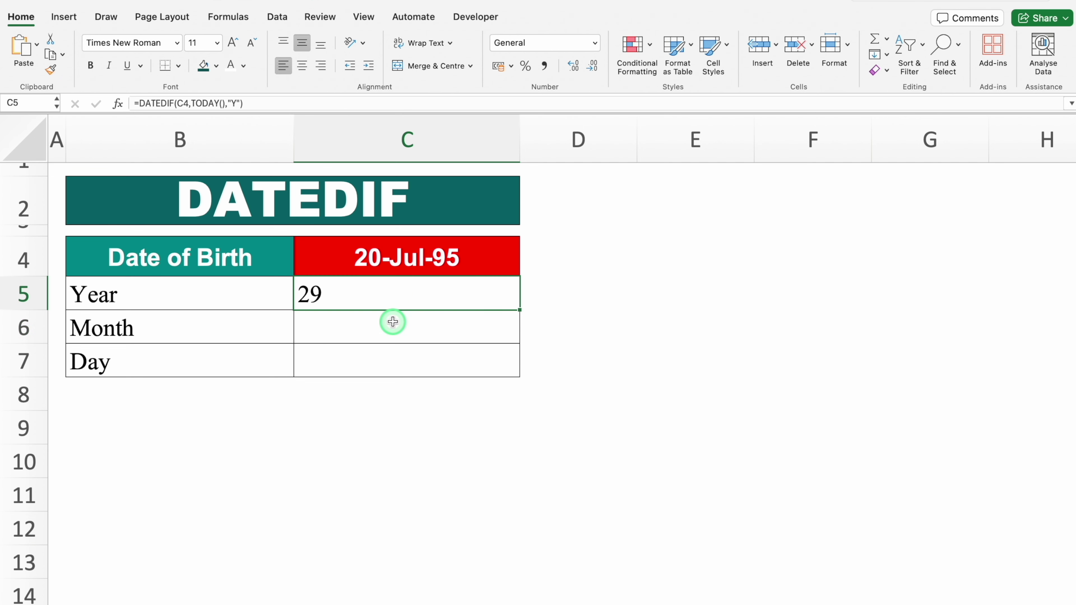
Step: Copy the exact DATEDIF formula text from C5 into C6 beside the Month label, keeping the C4 reference
left_click(384, 325)
left_click(364, 295)
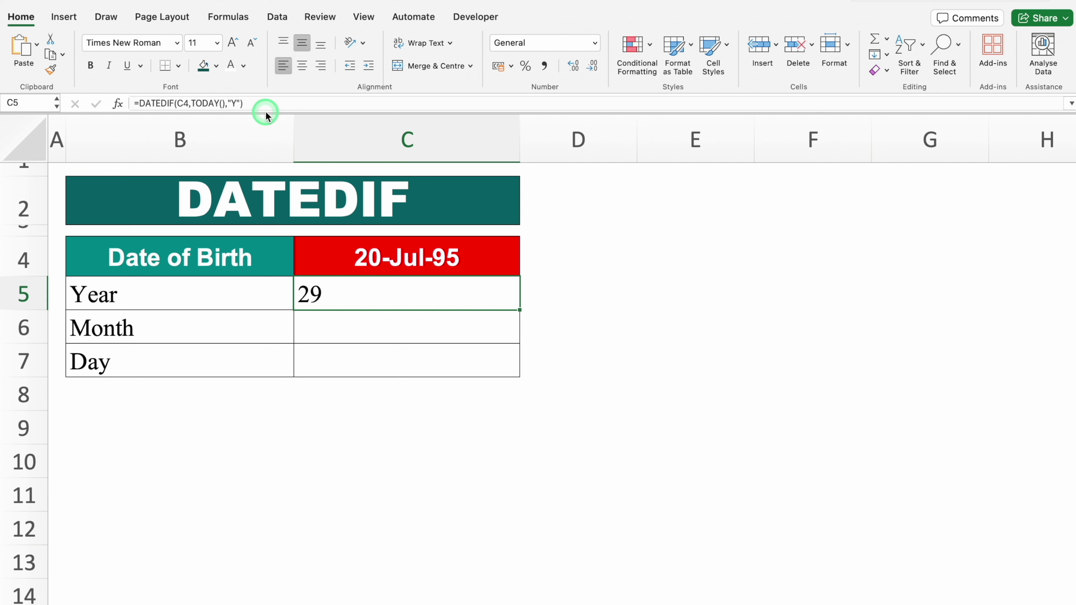
left_click_drag(277, 103, 116, 101)
key("super+c")
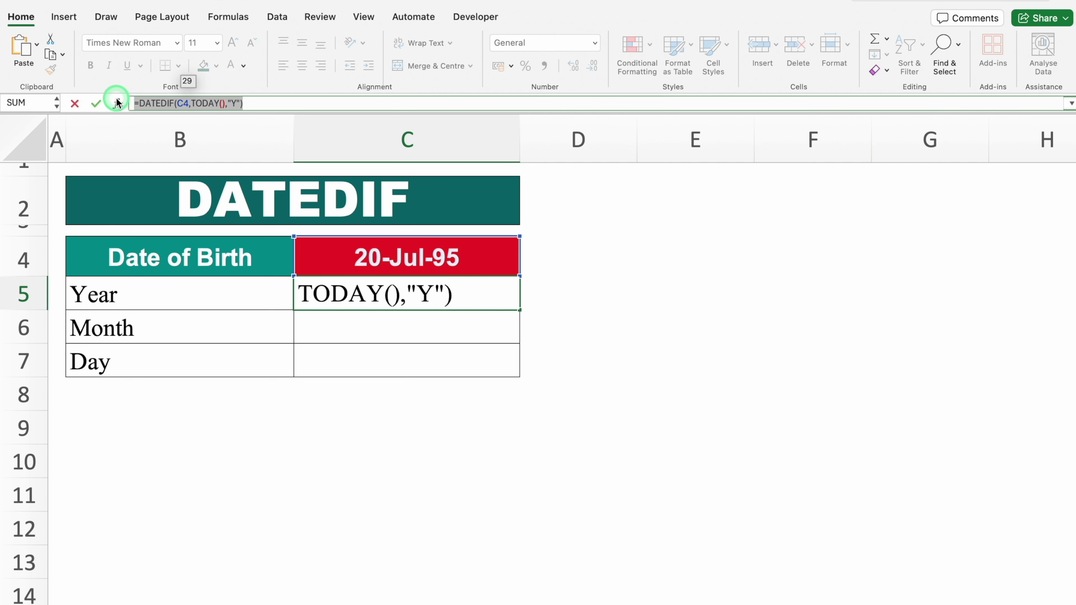
left_click(356, 329)
left_click(283, 103)
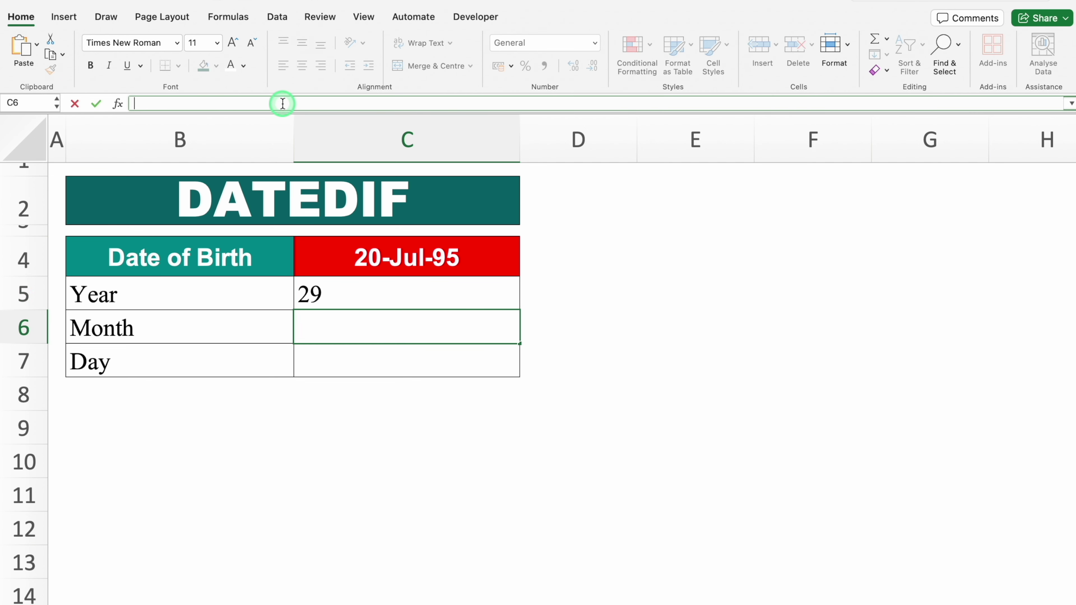
key("super+v")
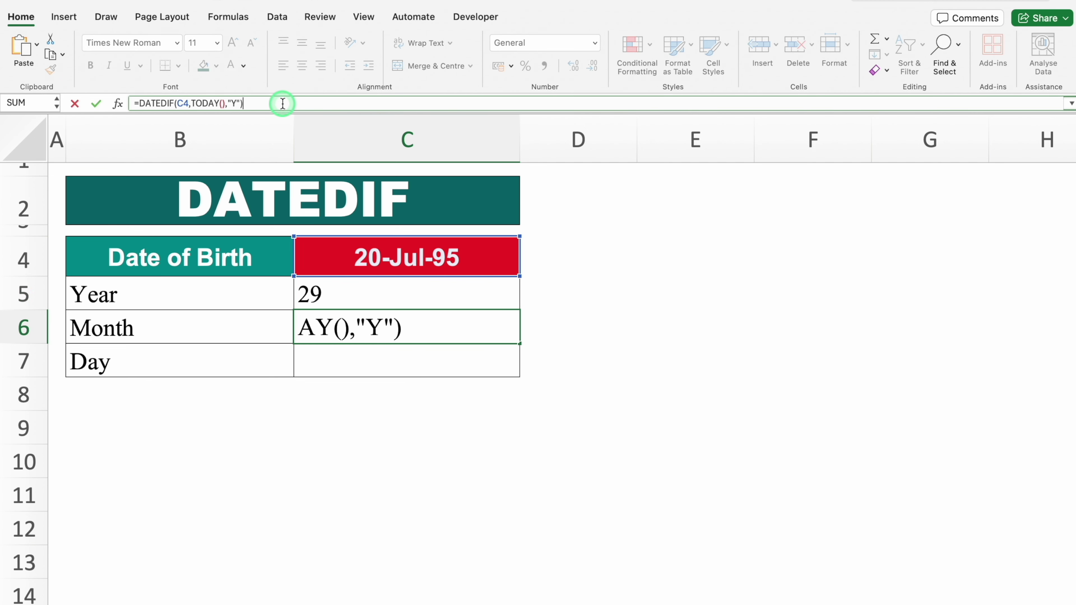
key("Return")
Step: Change the unit argument of the DATEDIF formula in C6 to "M" to calculate the age in months
left_click(410, 325)
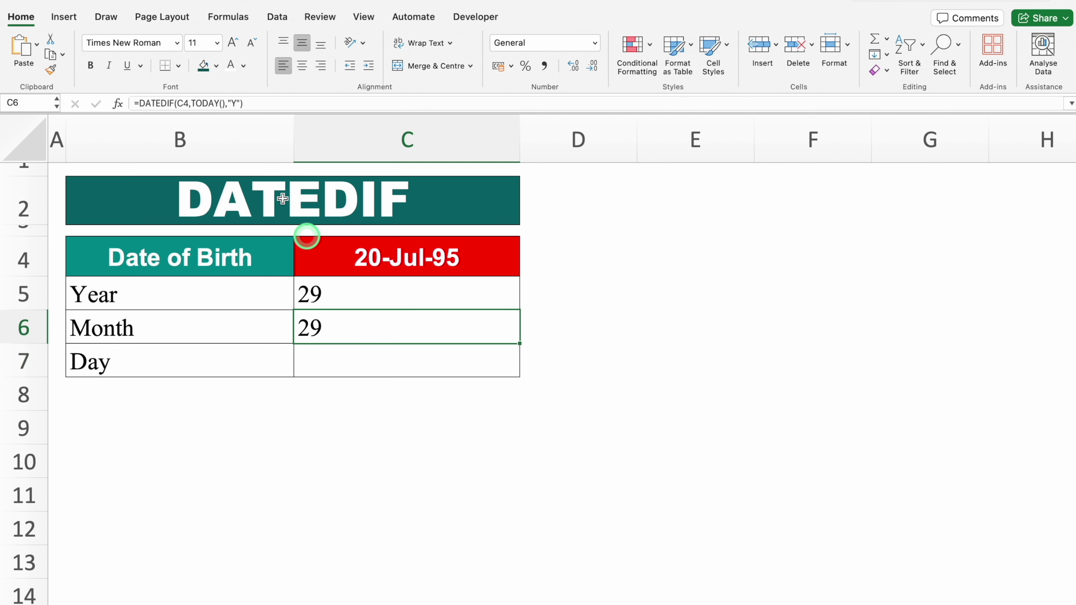
left_click(236, 103)
key("BackSpace")
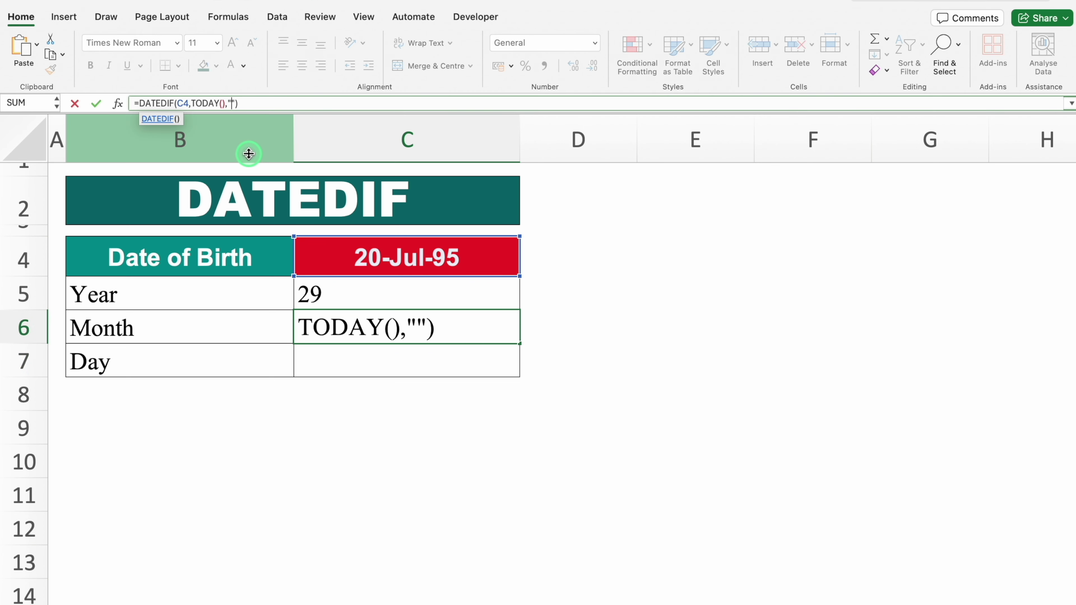
type("M")
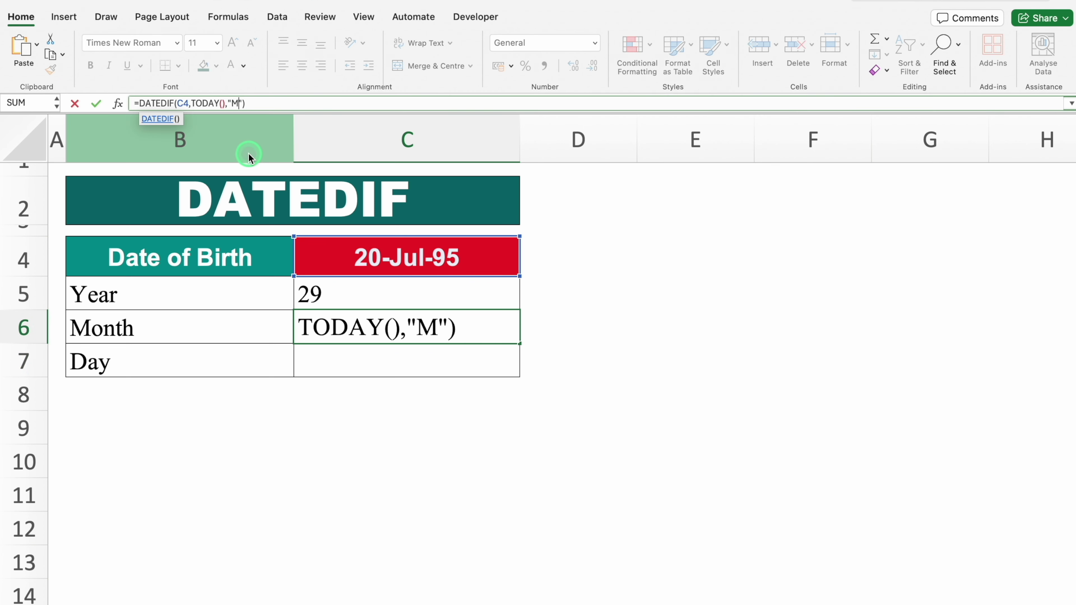
key("Return")
left_click(393, 322)
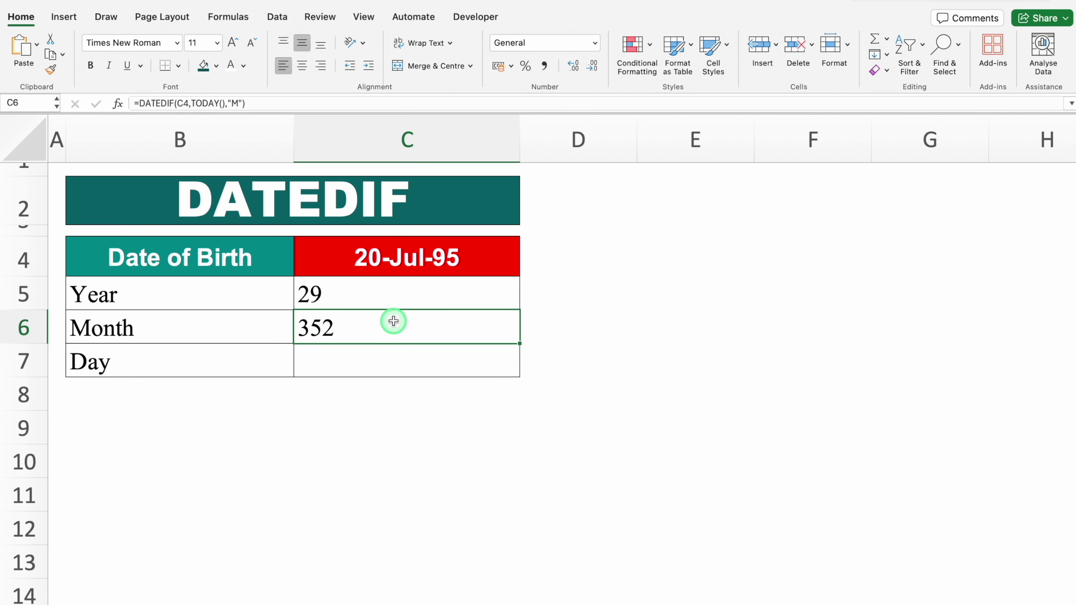
left_click(231, 359)
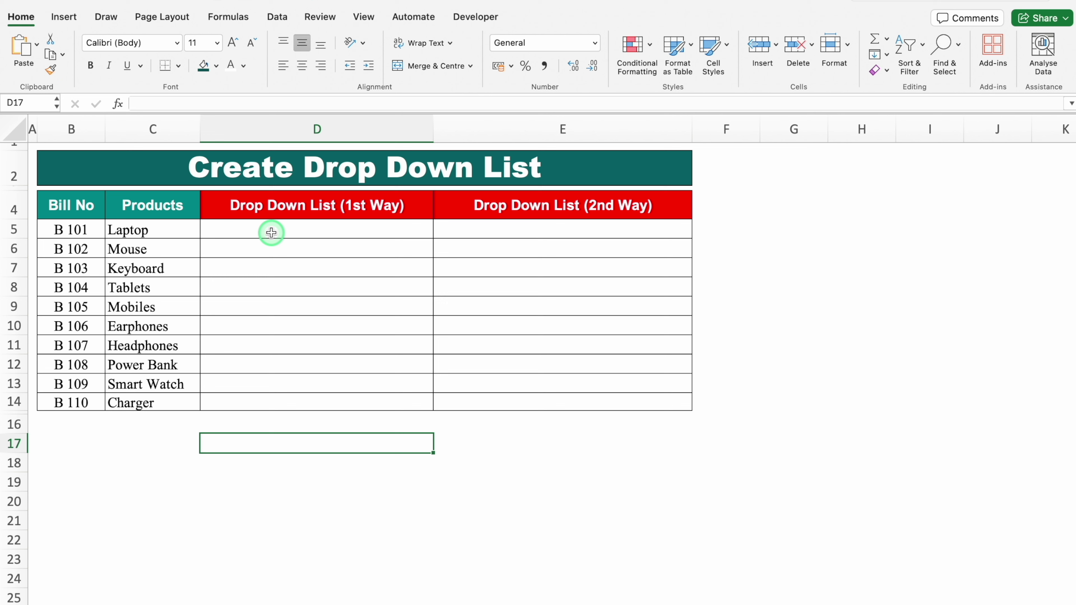
Step: On the Create Drop Down List sheet, apply List data validation to D5:D14 with the product names in =$C$5:$C$14 as source
left_click_drag(271, 232, 277, 398)
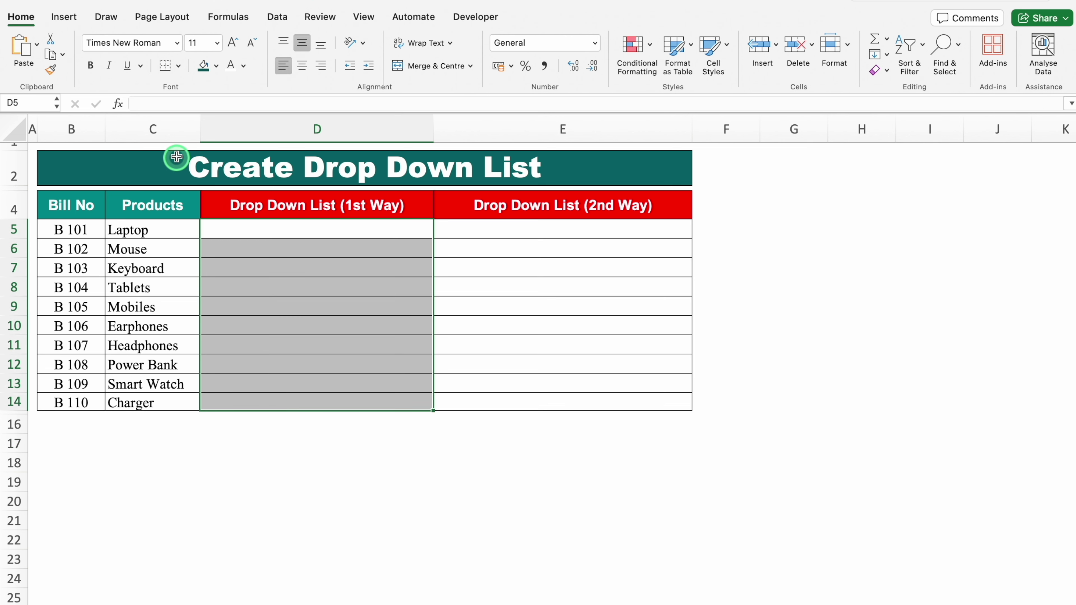
left_click(276, 18)
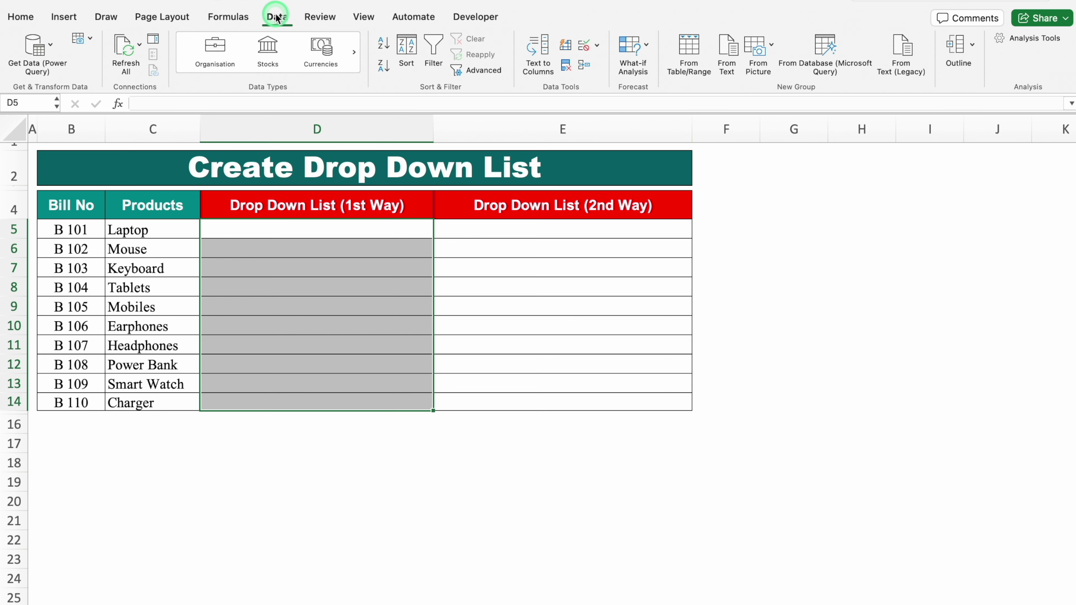
left_click(597, 46)
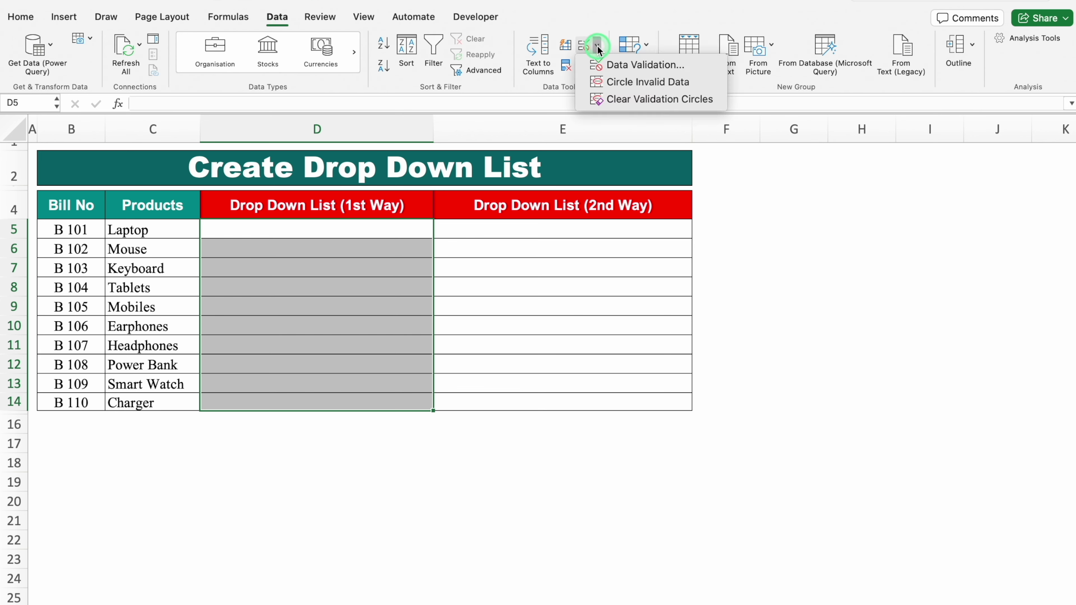
left_click(637, 65)
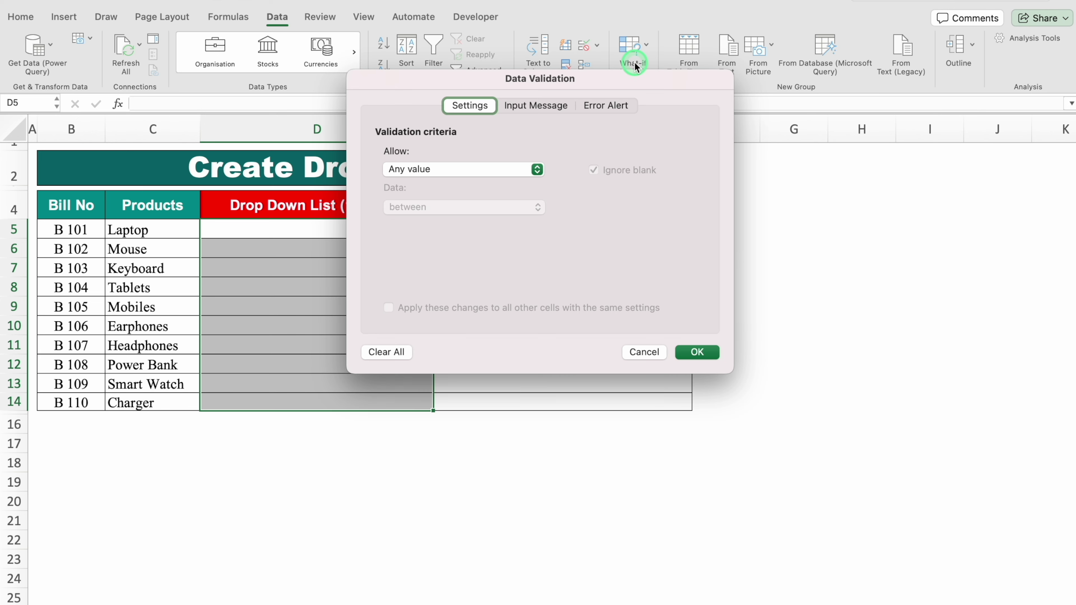
left_click(537, 170)
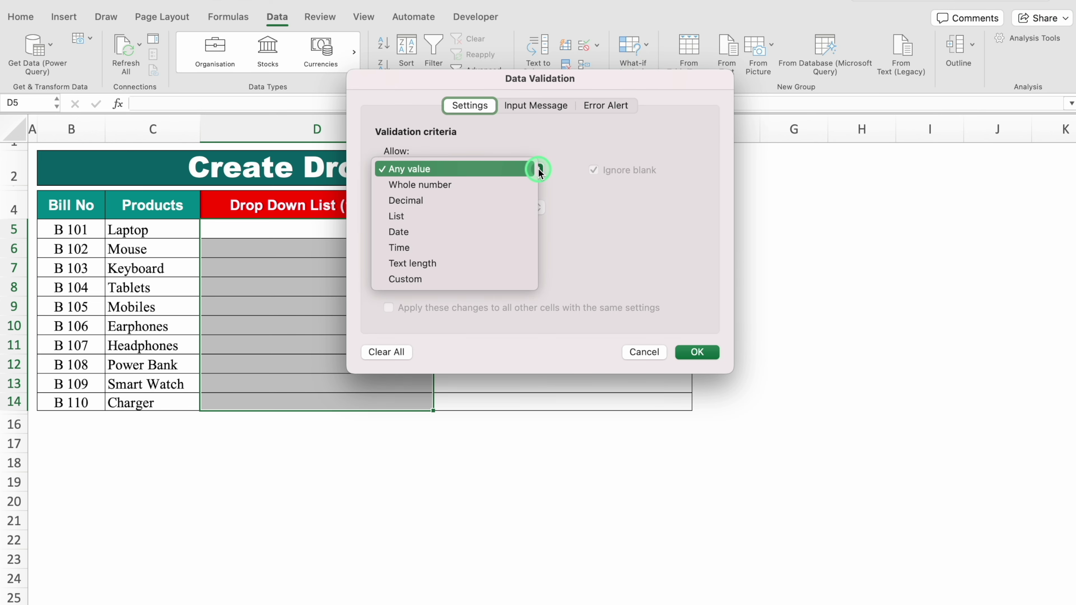
left_click(448, 216)
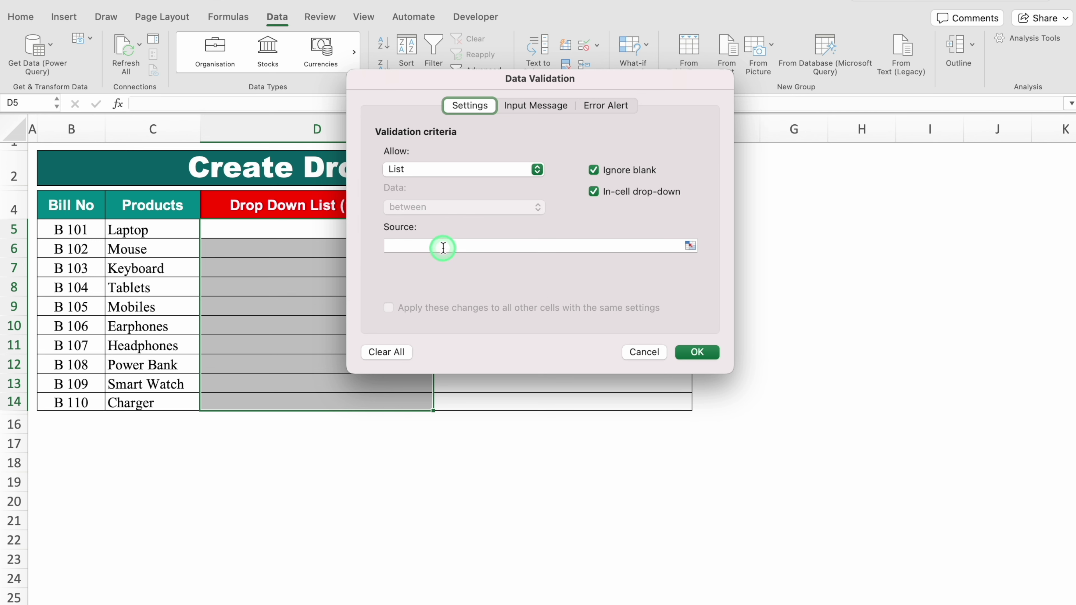
left_click(444, 248)
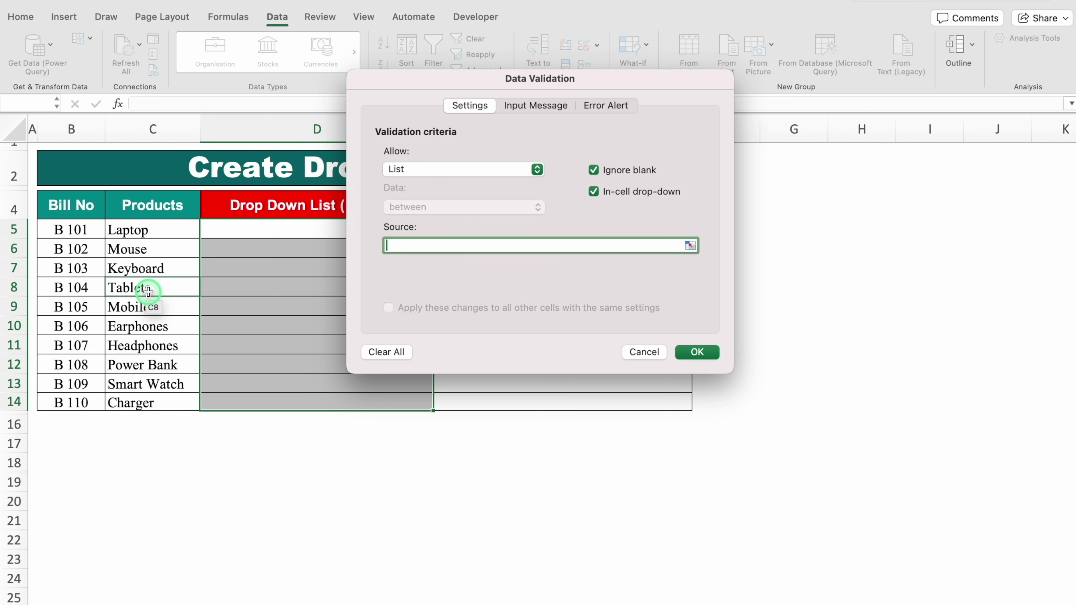
left_click_drag(156, 233, 163, 396)
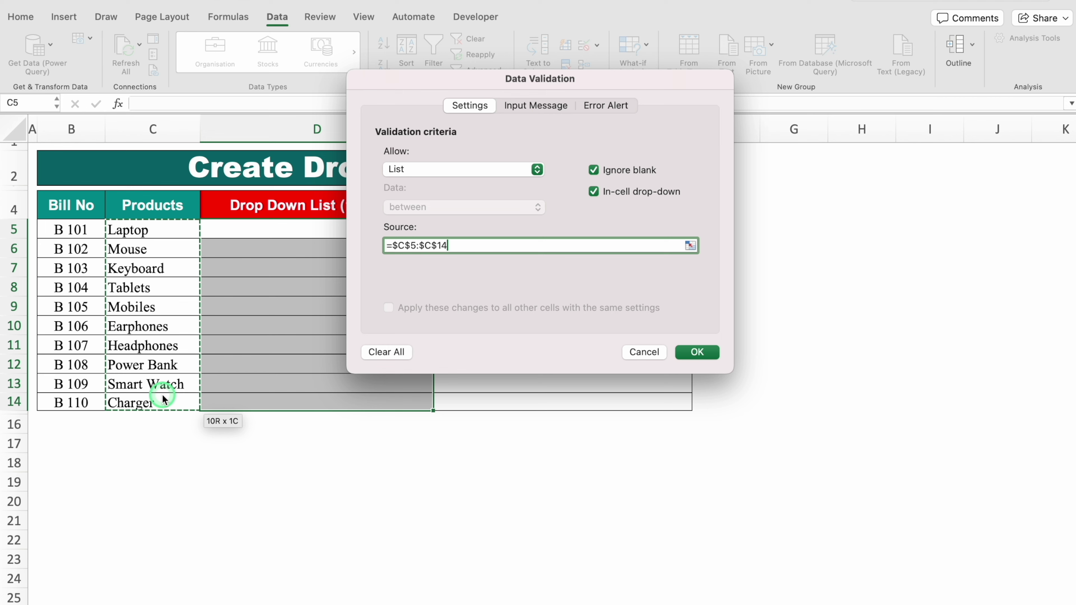
left_click(697, 352)
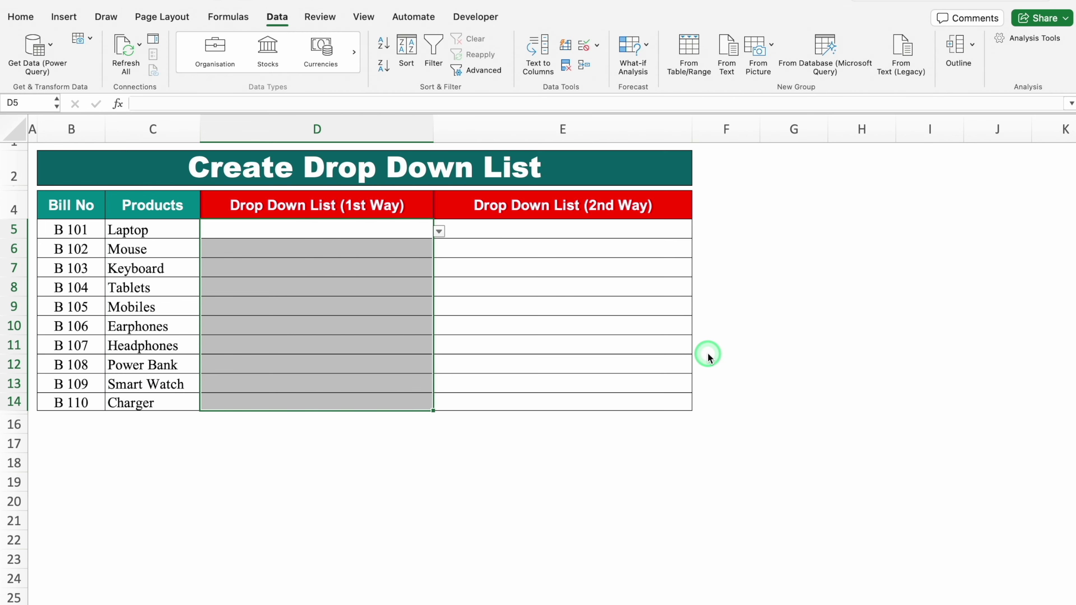
Step: Choose Mouse for cell D5 from its drop-down list
left_click(439, 231)
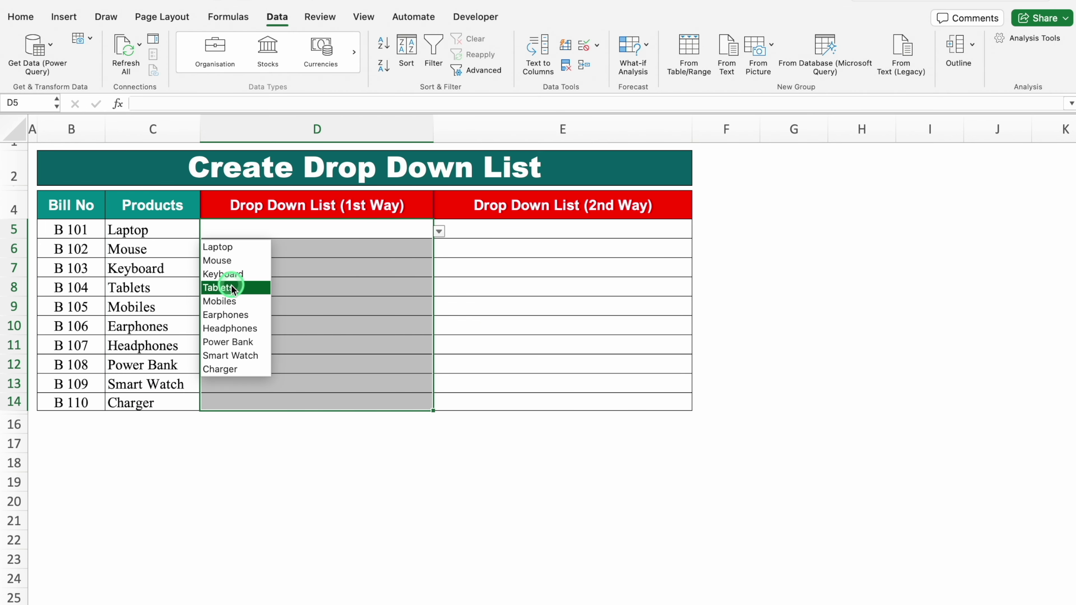
left_click(239, 260)
Step: Apply List data validation to E5:E14 with the typed source Laptop,Mouse,Keyboard, and check the choices in E5 without picking one
left_click(505, 231)
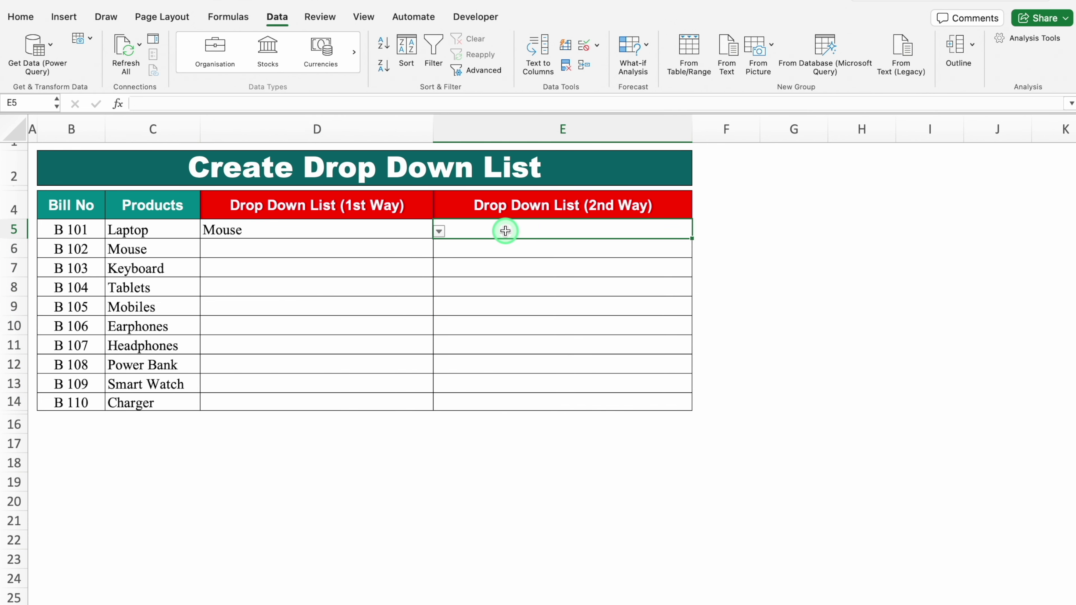
left_click_drag(510, 231, 520, 399)
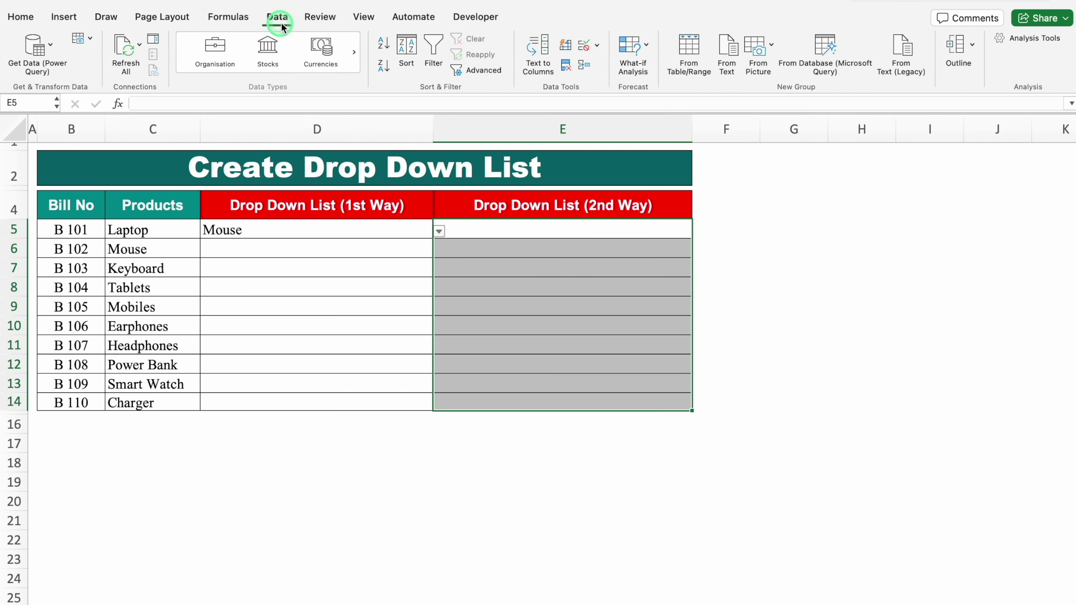
left_click(596, 44)
left_click(621, 64)
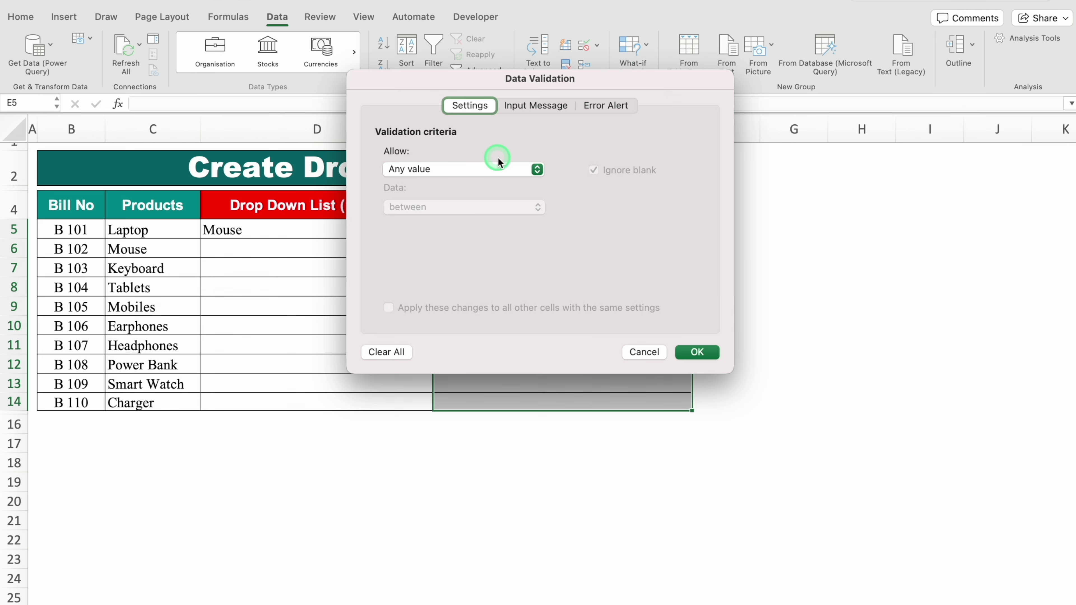
left_click(524, 169)
left_click(433, 216)
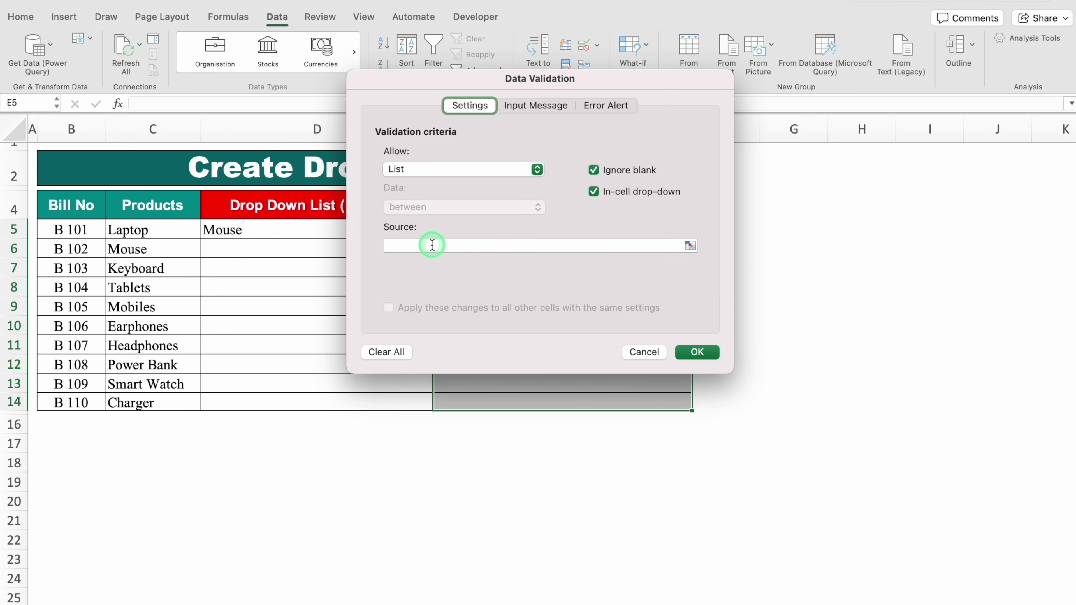
left_click(432, 244)
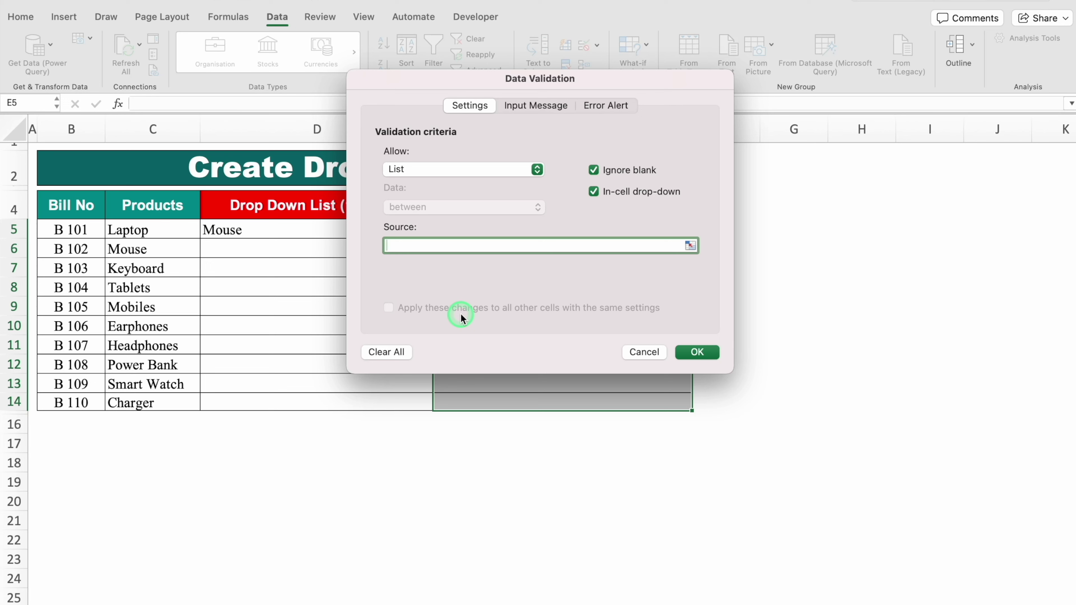
type("Laptop,Mouse,Keyboard")
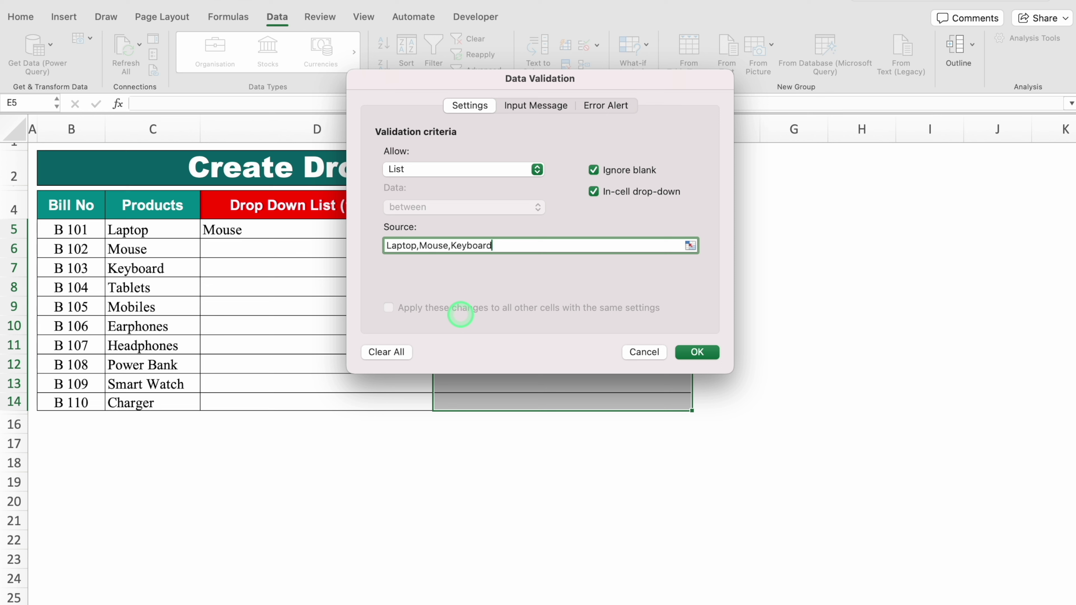
left_click(697, 352)
left_click(697, 232)
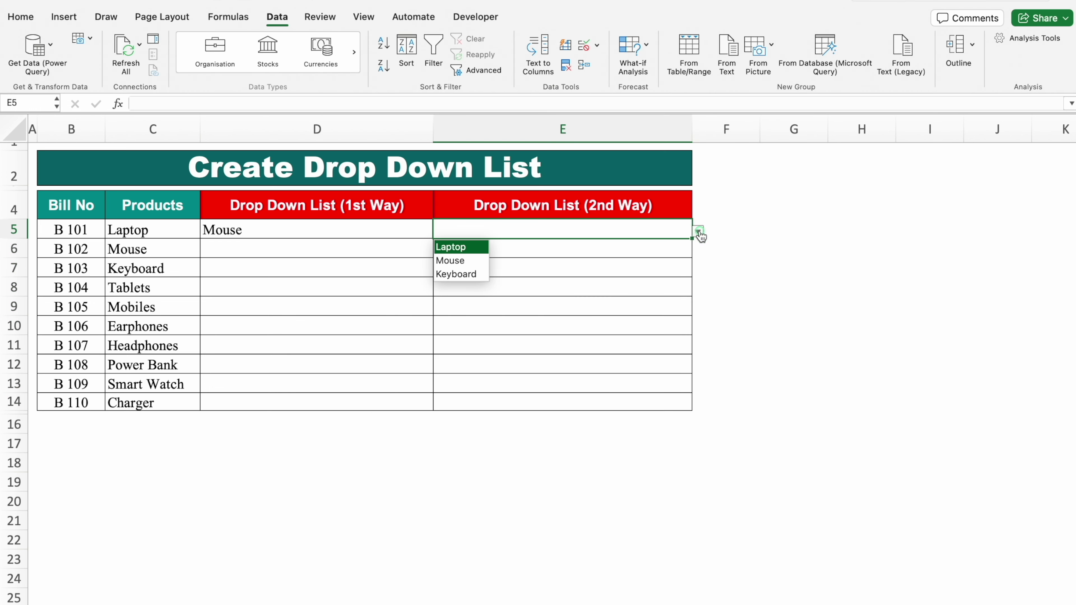
left_click(465, 413)
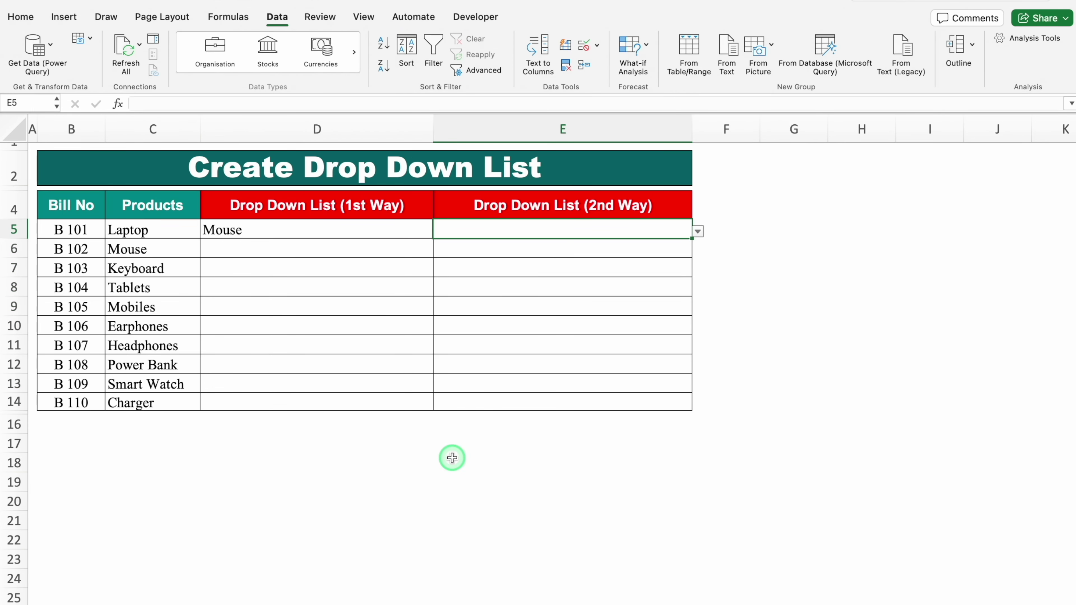